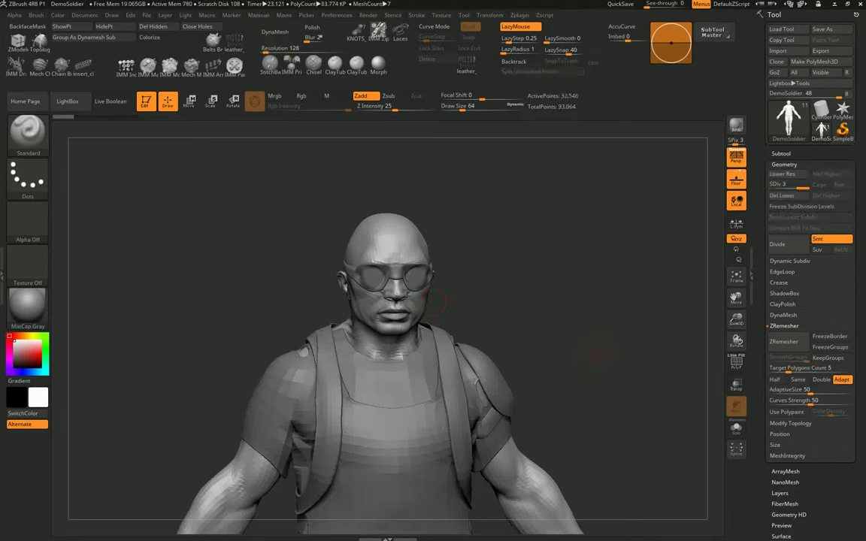
Step: Delete the soldier's lower subdivision levels with Del Lower, then turn the view toward the head
{"action": "left_click", "coordinate": [781, 195]}
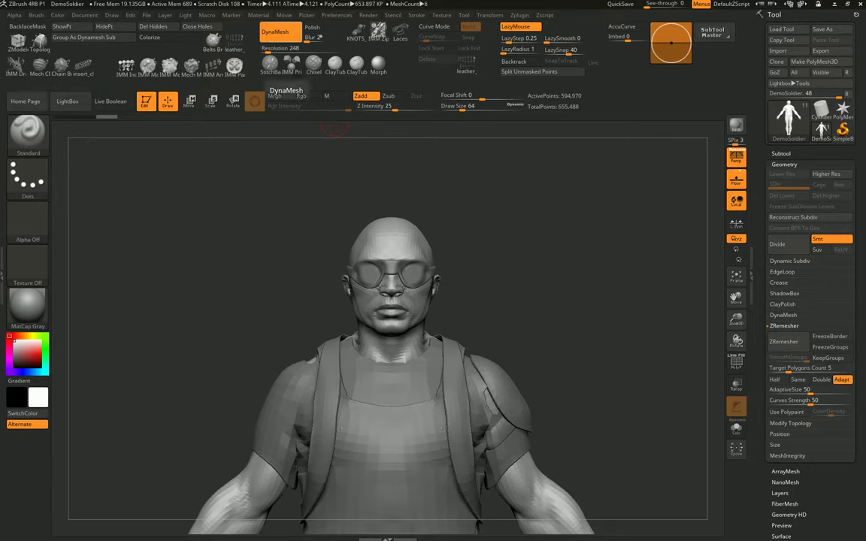
{"action": "mouse_move", "coordinate": [335, 128]}
{"action": "left_mouse_down"}
{"action": "mouse_move", "coordinate": [286, 172]}
{"action": "mouse_move", "coordinate": [315, 173]}
{"action": "left_mouse_up"}
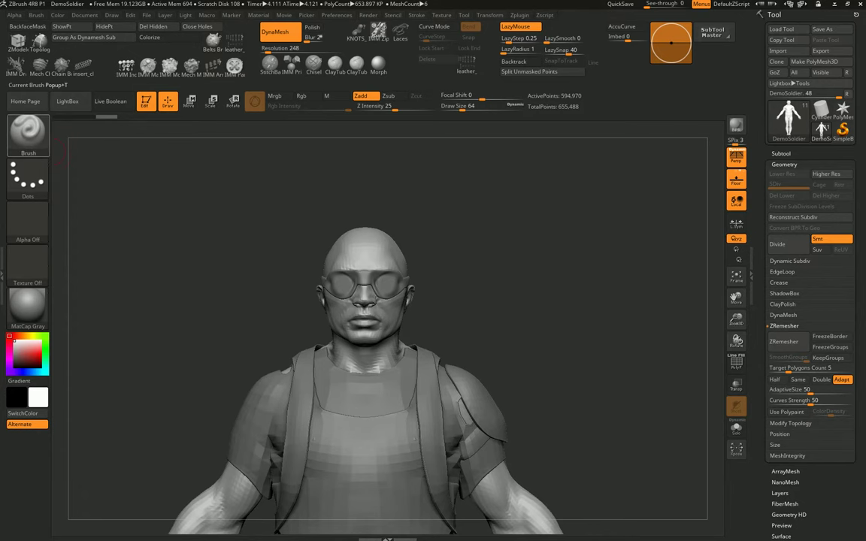
Step: Draw a hair strand from the crown down the face with the Hair_brush_Thairs curve brush
{"action": "left_click", "coordinate": [28, 127]}
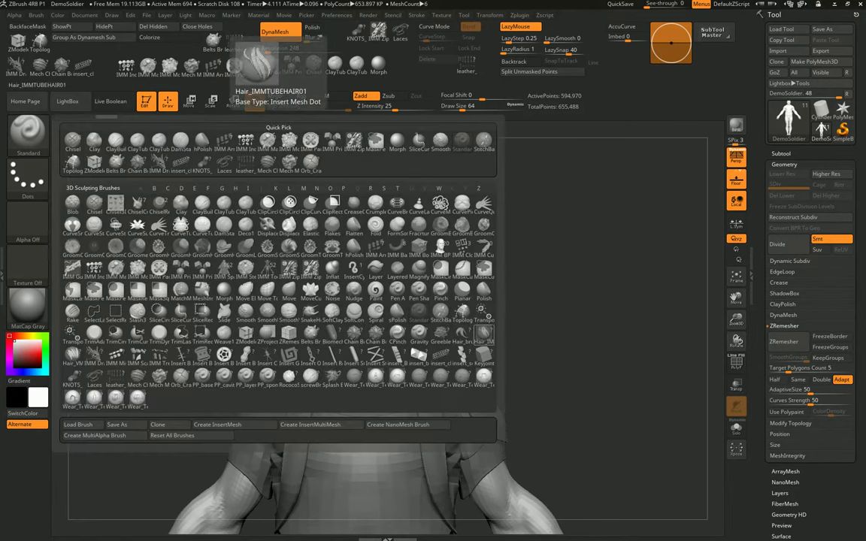
{"action": "left_click", "coordinate": [462, 336]}
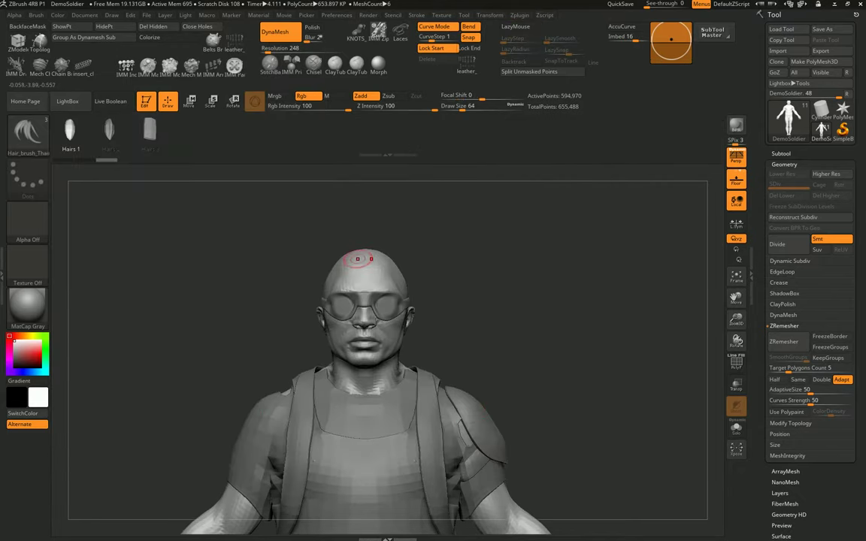
{"action": "left_click_drag", "start_coordinate": [379, 365], "coordinate": [342, 359]}
{"action": "left_click", "coordinate": [376, 301]}
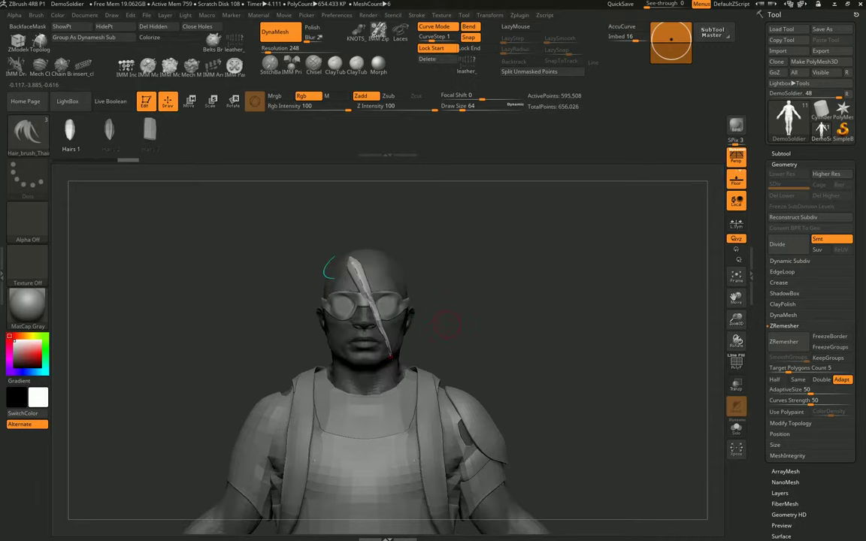
Step: Refit and slim the strand along its curve, then split it off as its own subtool
{"action": "left_click_drag", "start_coordinate": [453, 308], "coordinate": [541, 305]}
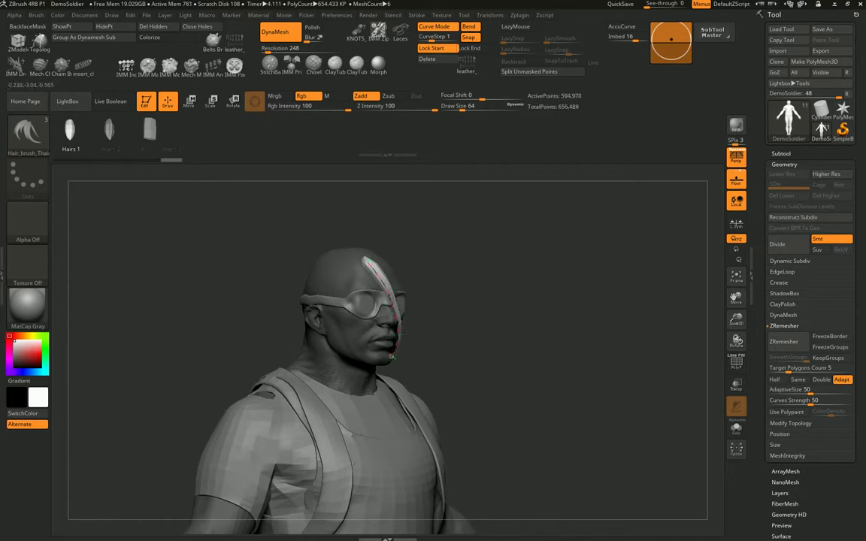
{"action": "key", "text": "space"}
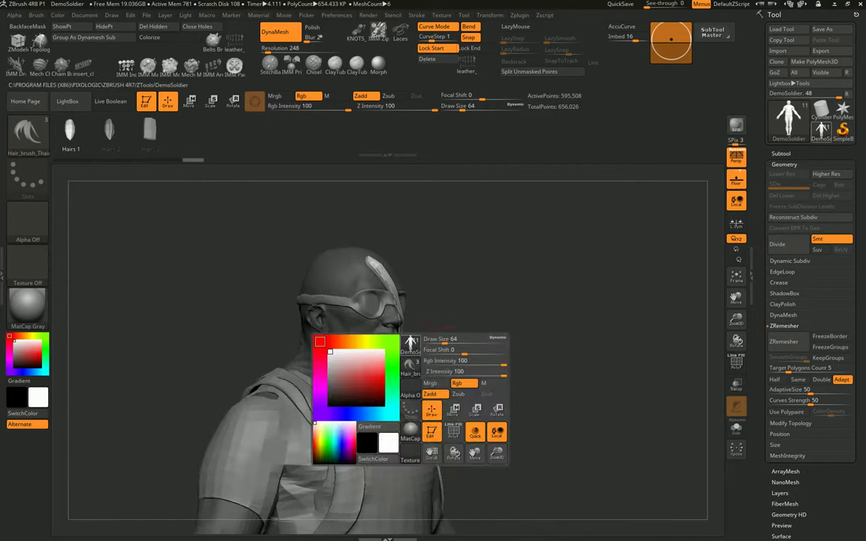
{"action": "left_click", "coordinate": [405, 359]}
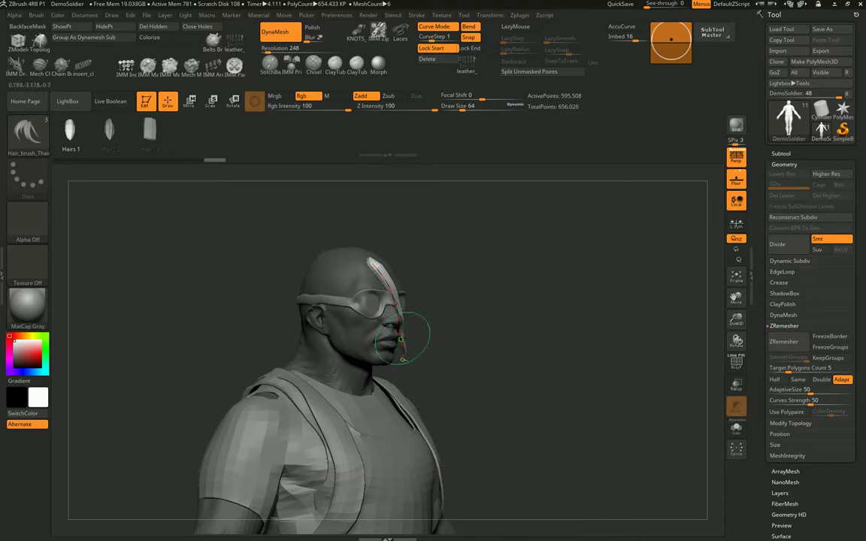
{"action": "left_click", "coordinate": [403, 360]}
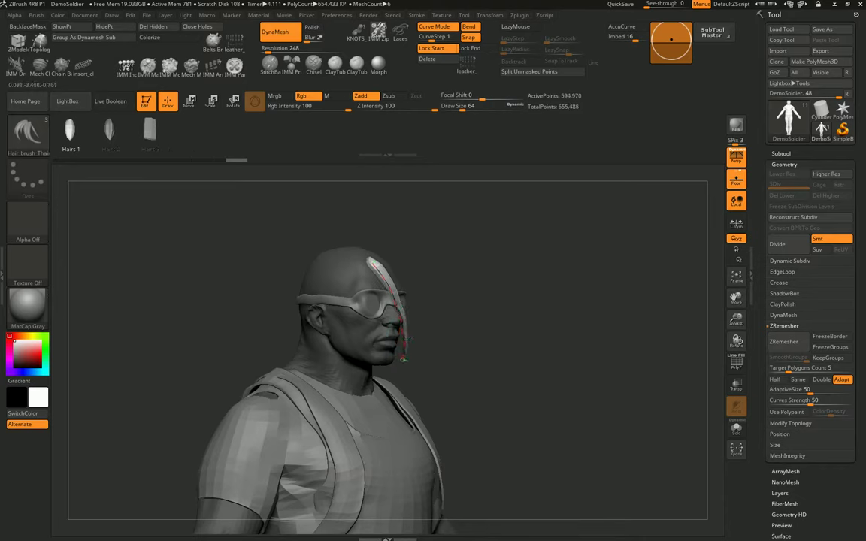
{"action": "left_click", "coordinate": [396, 295]}
{"action": "left_click", "coordinate": [403, 359]}
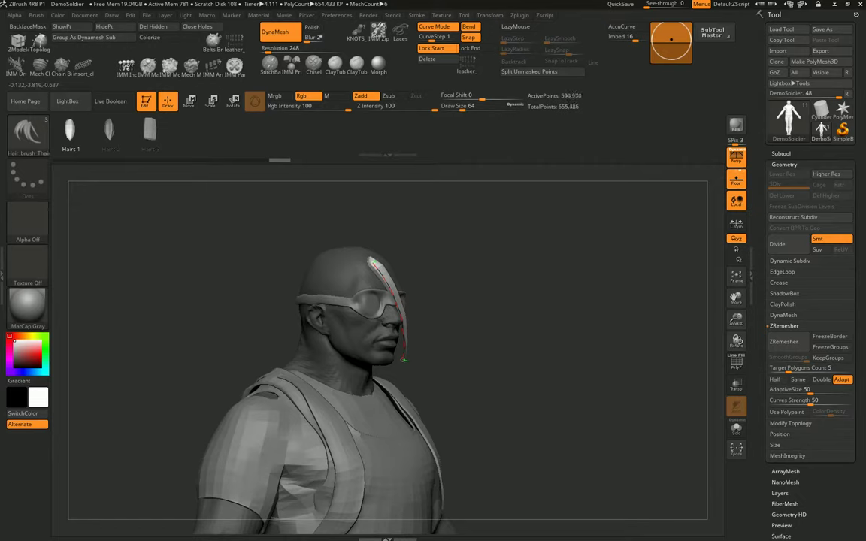
{"action": "left_click_drag", "start_coordinate": [571, 338], "coordinate": [481, 339]}
{"action": "left_click_drag", "start_coordinate": [493, 292], "coordinate": [530, 285]}
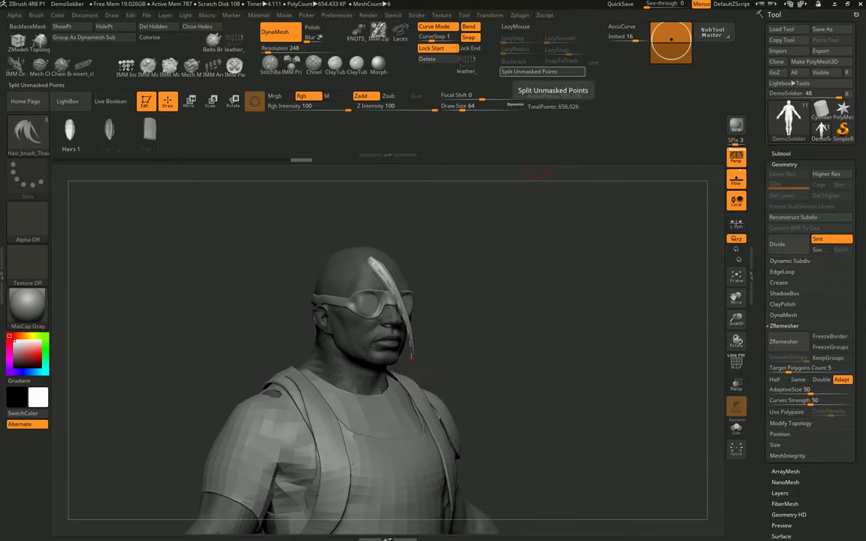
{"action": "left_click", "coordinate": [541, 71]}
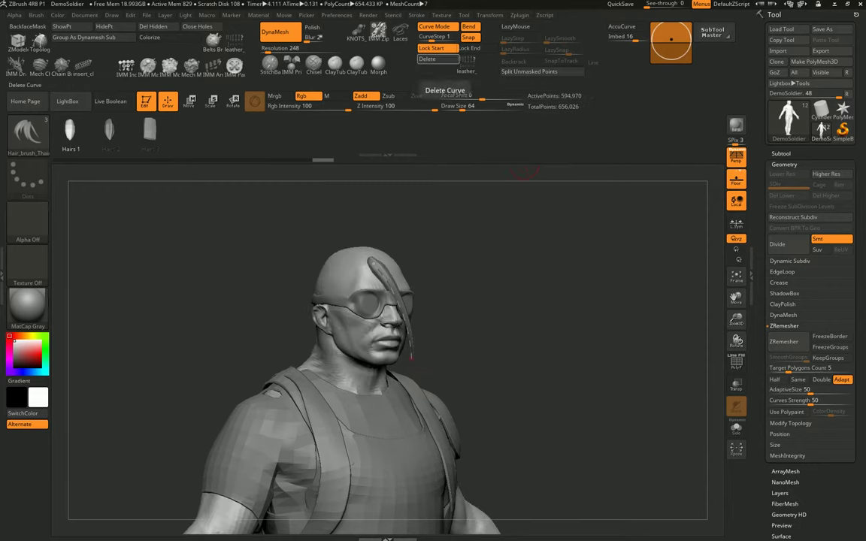
Step: Clear the old curve and draw a second hair strand over the forehead
{"action": "left_click", "coordinate": [427, 58]}
{"action": "mouse_move", "coordinate": [449, 203]}
{"action": "left_mouse_down"}
{"action": "mouse_move", "coordinate": [455, 316]}
{"action": "mouse_move", "coordinate": [386, 321]}
{"action": "left_mouse_up"}
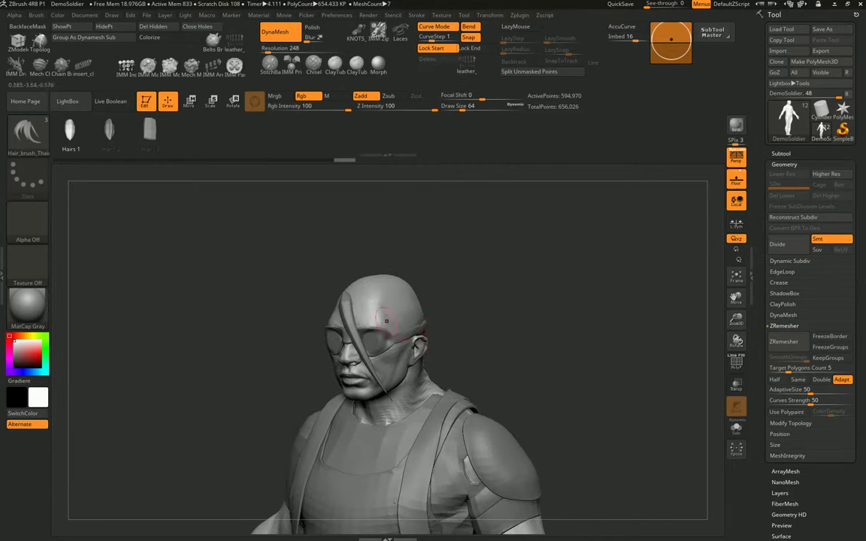
{"action": "left_click_drag", "start_coordinate": [402, 385], "coordinate": [403, 384]}
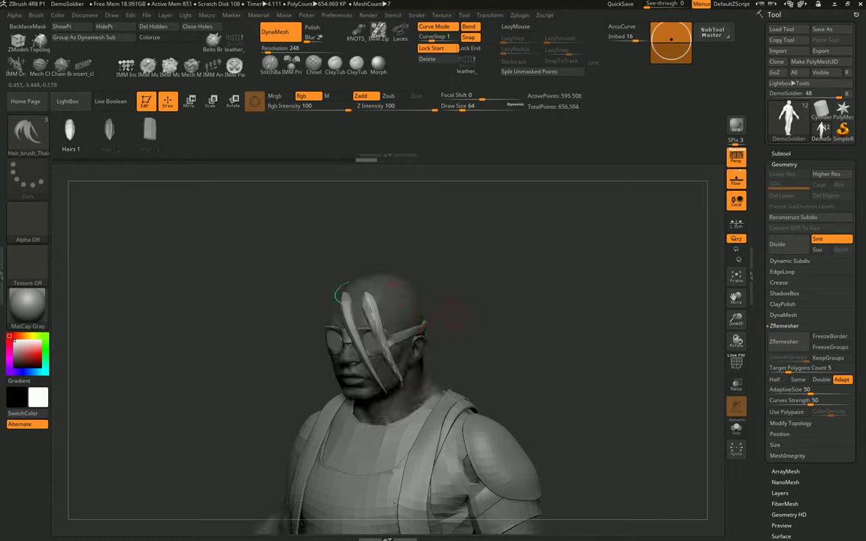
{"action": "left_click", "coordinate": [346, 292]}
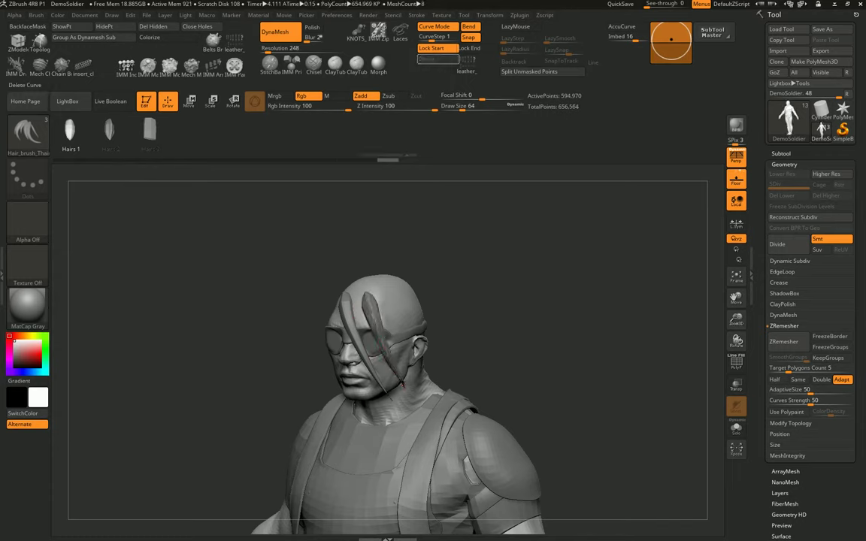
{"action": "mouse_move", "coordinate": [408, 307]}
{"action": "left_mouse_down"}
{"action": "mouse_move", "coordinate": [408, 325]}
{"action": "mouse_move", "coordinate": [361, 316]}
{"action": "mouse_move", "coordinate": [399, 324]}
{"action": "mouse_move", "coordinate": [413, 312]}
{"action": "mouse_move", "coordinate": [384, 321]}
{"action": "left_mouse_up"}
Step: Select the DemoSoldier1_1 strand subtool and switch to the SnakeHook brush
{"action": "left_click", "coordinate": [361, 301], "text": "alt"}
{"action": "key", "text": "b"}
{"action": "key", "text": "s"}
{"action": "key", "text": "h"}
{"action": "key", "text": "s"}
{"action": "key", "text": "s"}
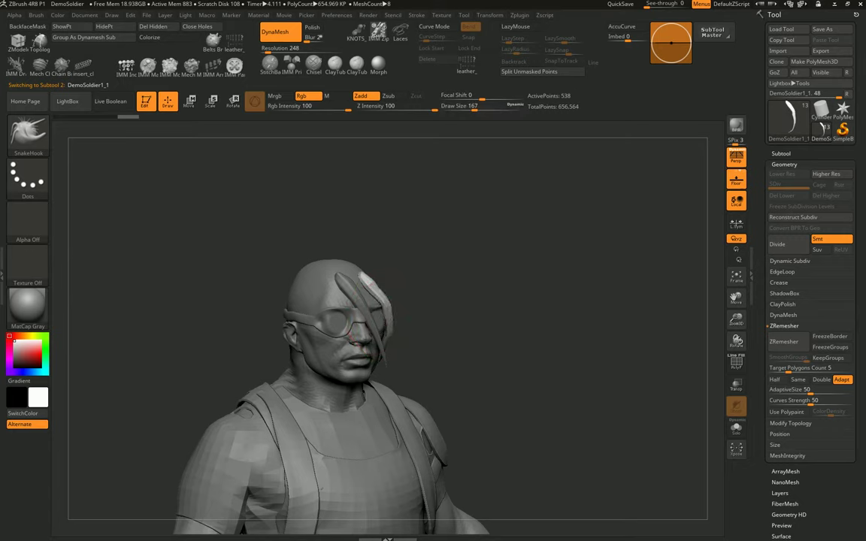
Step: Lower Draw Size from 167 to 112 and draw a new strand arching over the head
{"action": "key", "text": "s"}
{"action": "mouse_move", "coordinate": [388, 320]}
{"action": "left_mouse_down"}
{"action": "mouse_move", "coordinate": [380, 316]}
{"action": "mouse_move", "coordinate": [406, 308]}
{"action": "mouse_move", "coordinate": [373, 244]}
{"action": "left_mouse_up"}
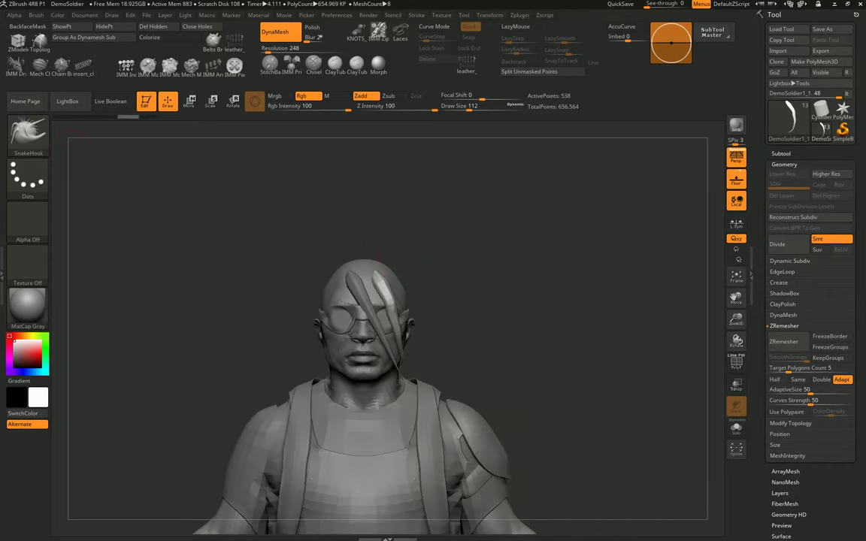
{"action": "key", "text": "b"}
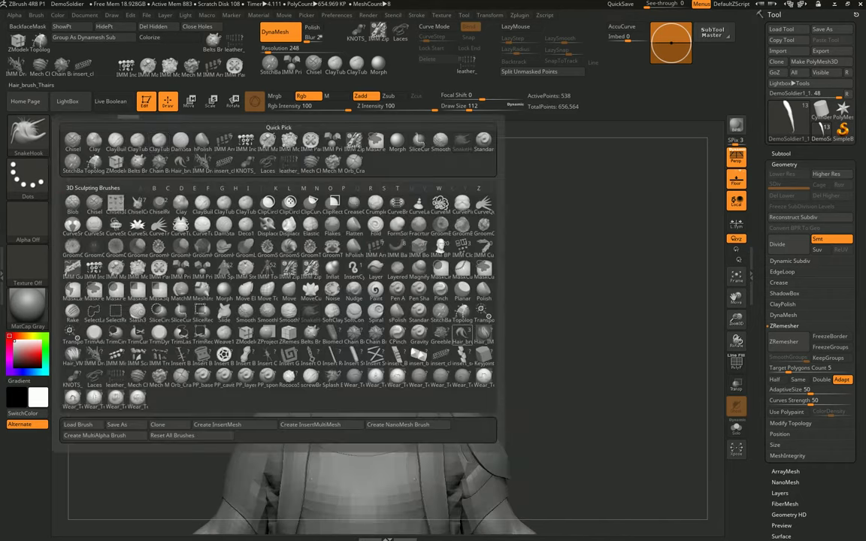
{"action": "left_click", "coordinate": [416, 301]}
{"action": "left_click_drag", "start_coordinate": [542, 391], "coordinate": [423, 395]}
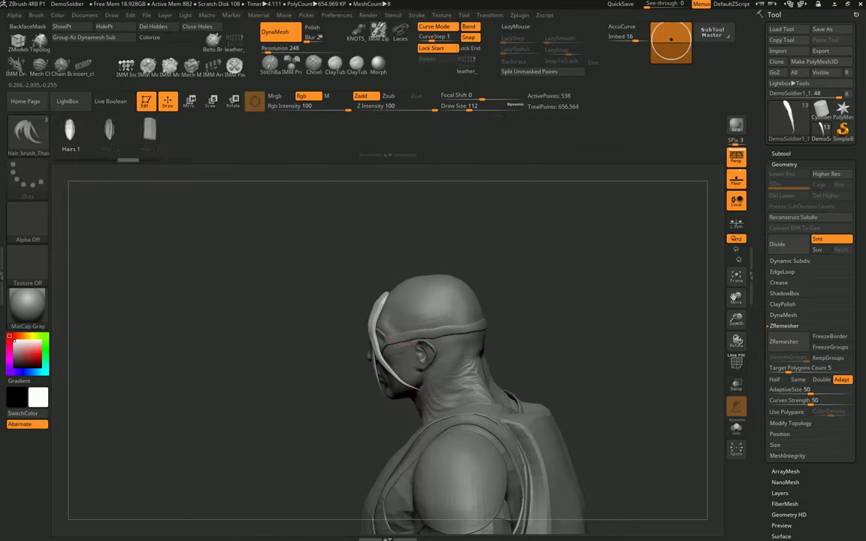
{"action": "left_click_drag", "start_coordinate": [372, 316], "coordinate": [399, 354]}
{"action": "left_click_drag", "start_coordinate": [572, 316], "coordinate": [647, 324]}
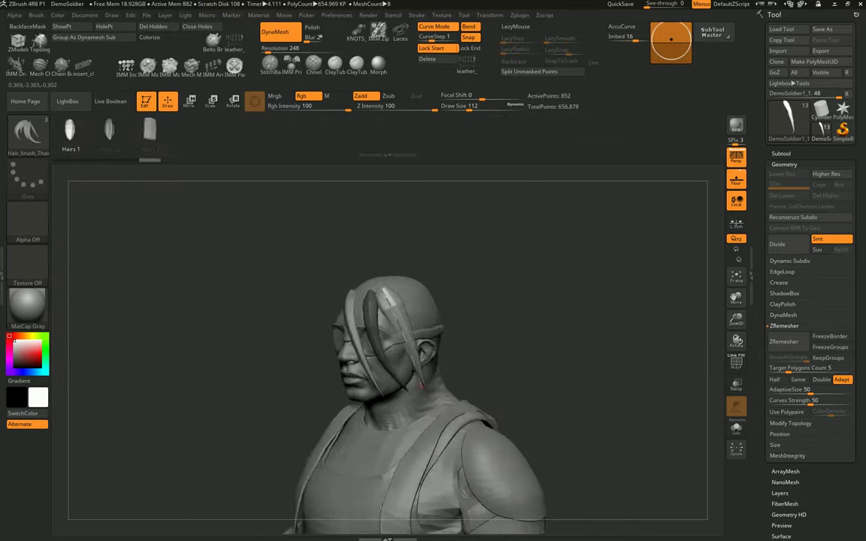
{"action": "left_click_drag", "start_coordinate": [421, 383], "coordinate": [451, 385]}
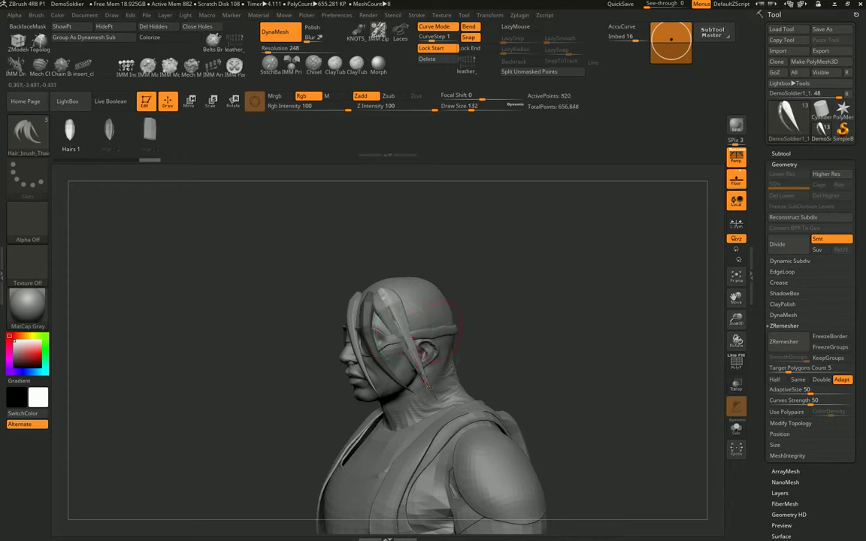
{"action": "left_click_drag", "start_coordinate": [435, 325], "coordinate": [417, 270]}
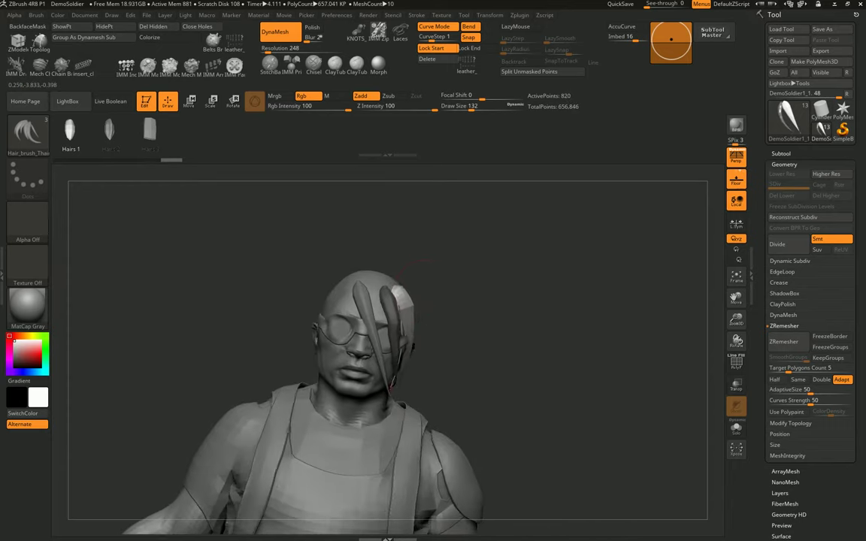
Step: Undo and redo to settle on a third strand curving down toward the cheek
{"action": "key", "text": "ctrl+z"}
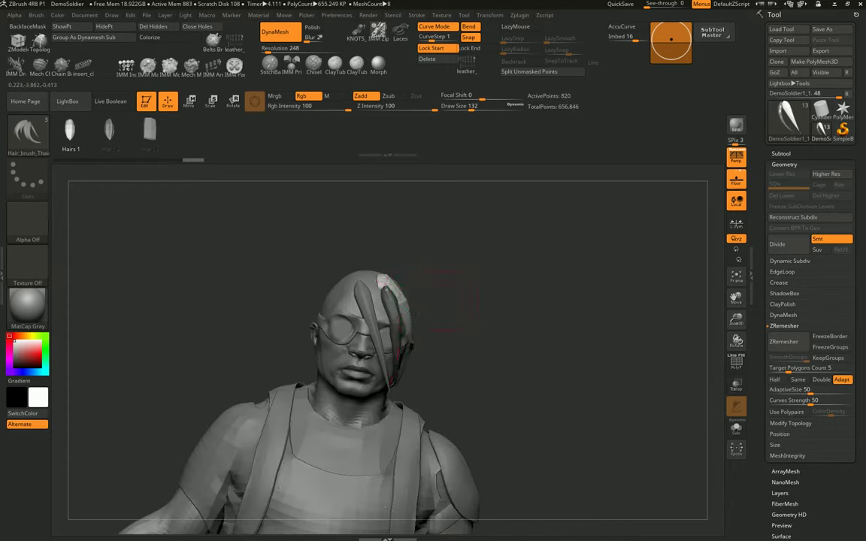
{"action": "left_click_drag", "start_coordinate": [360, 301], "coordinate": [420, 343]}
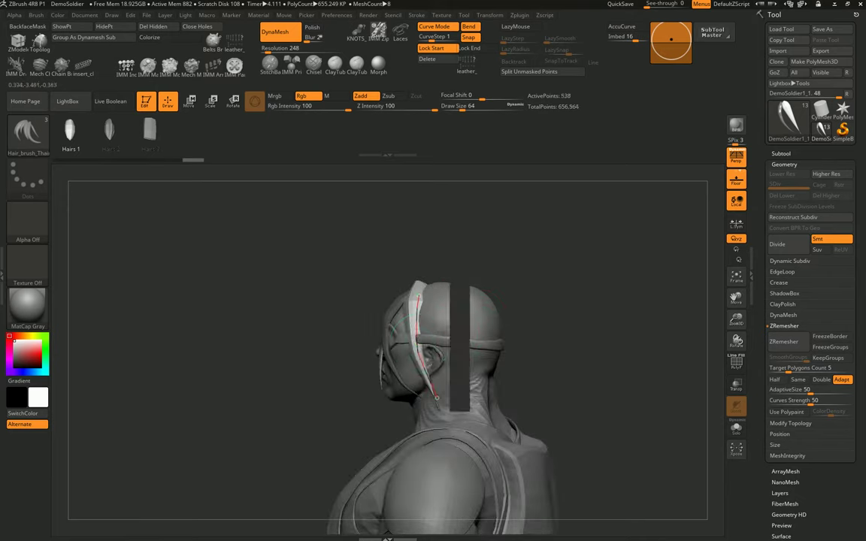
{"action": "key", "text": "ctrl+shift+z"}
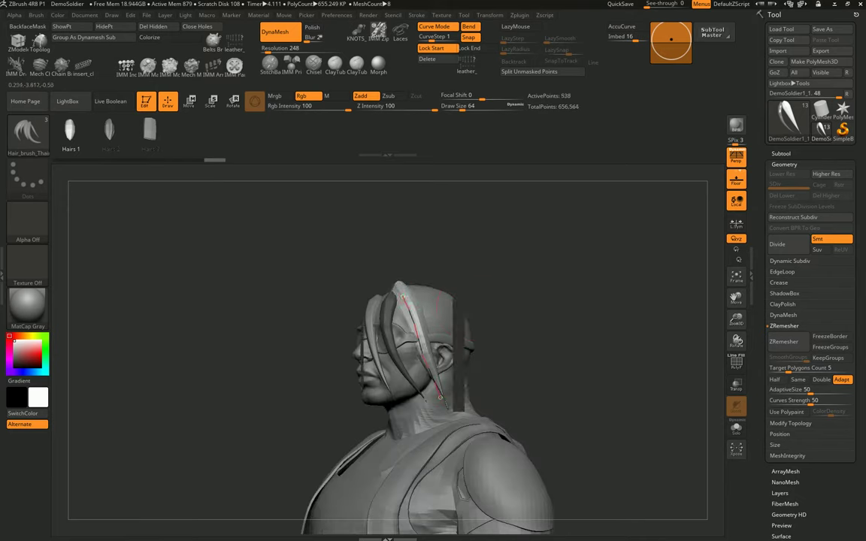
{"action": "key", "text": "ctrl+shift+z"}
{"action": "key", "text": "ctrl+shift+z"}
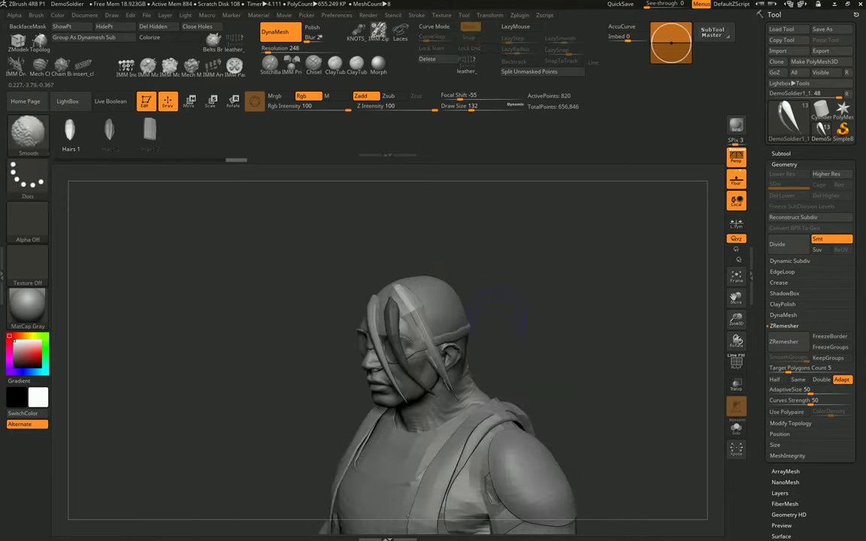
{"action": "key", "text": "ctrl+shift+z"}
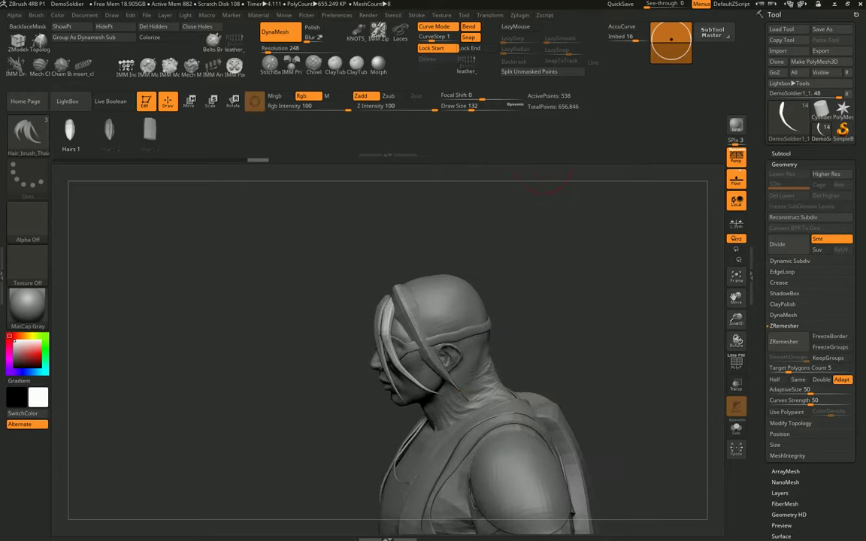
{"action": "key", "text": "ctrl+shift+z"}
Step: Redo the undone steps to restore the earlier hair strands
{"action": "key", "text": "ctrl+shift+z"}
{"action": "key", "text": "ctrl+shift+z"}
{"action": "key", "text": "ctrl+shift+z"}
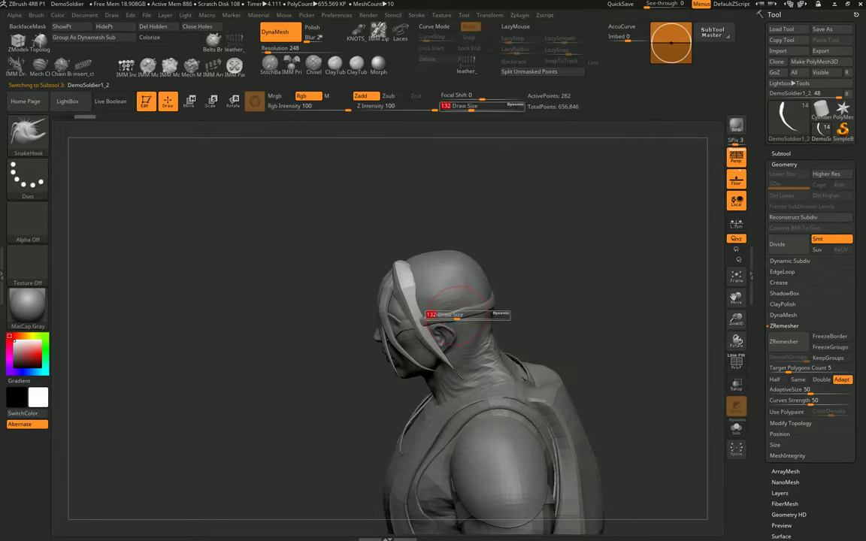
{"action": "key", "text": "ctrl+shift+z"}
{"action": "key", "text": "ctrl+shift+z"}
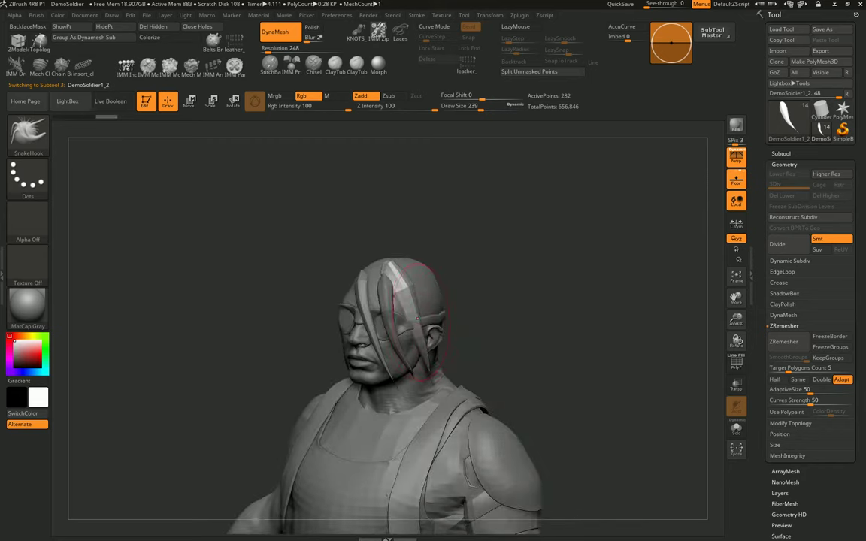
{"action": "key", "text": "ctrl+shift+z"}
{"action": "key", "text": "ctrl+shift+z"}
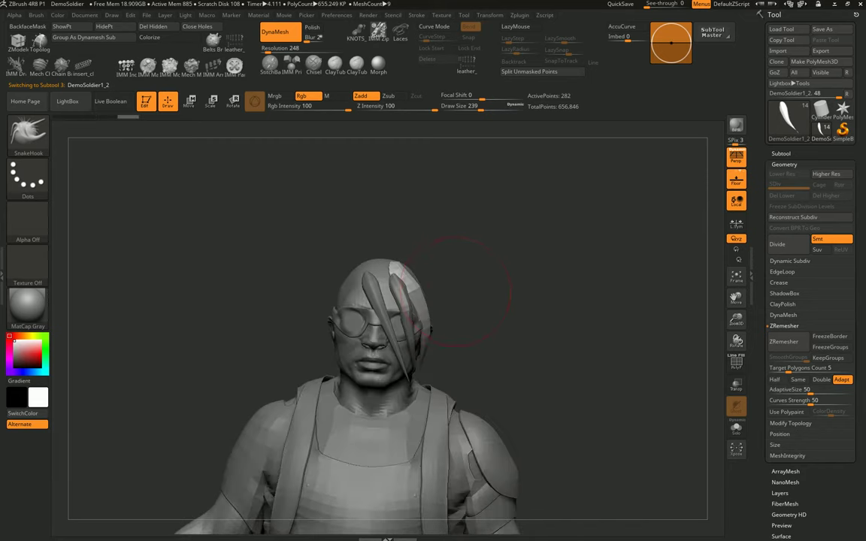
{"action": "key", "text": "ctrl+shift+z"}
{"action": "key", "text": "ctrl+shift+z"}
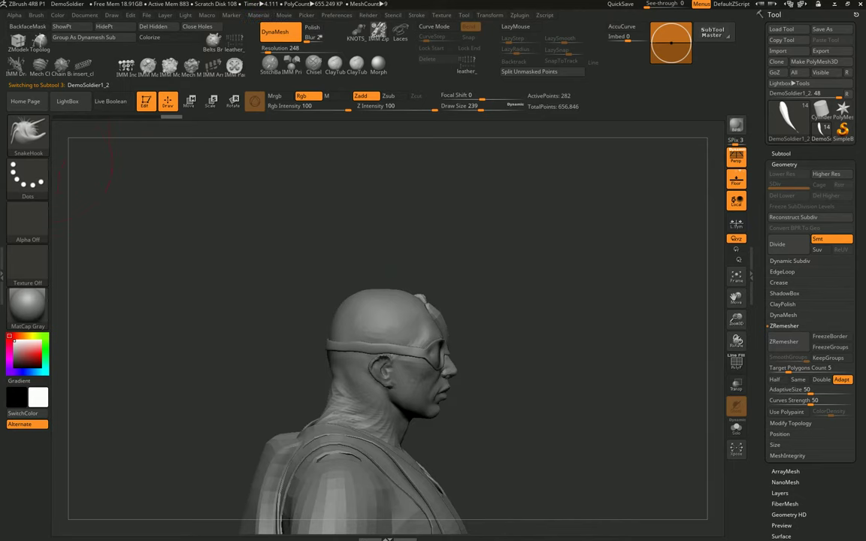
Step: Lay a Hairs 1 strand from the crown down behind the ear, undoing extra strands
{"action": "key", "text": "b"}
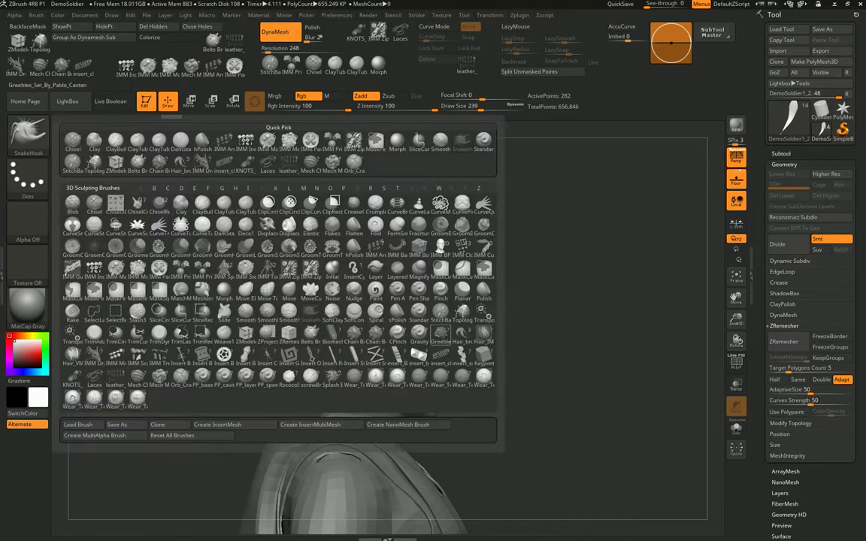
{"action": "left_click", "coordinate": [426, 330]}
{"action": "left_click_drag", "start_coordinate": [373, 338], "coordinate": [360, 447]}
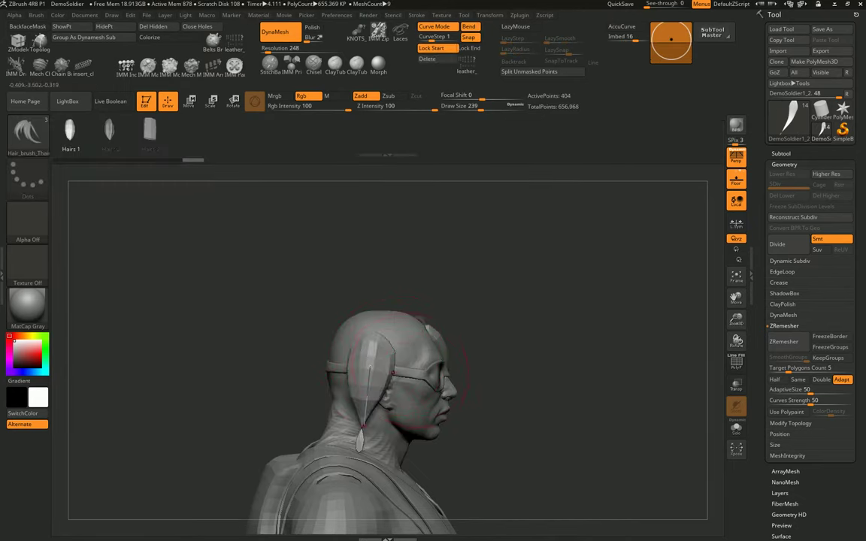
{"action": "key", "text": "ctrl+z"}
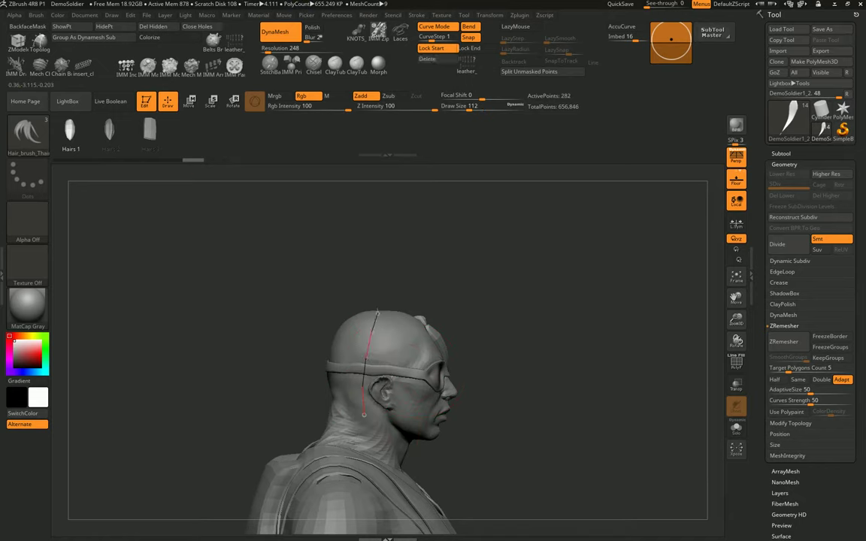
{"action": "left_click", "coordinate": [364, 413]}
{"action": "left_click_drag", "start_coordinate": [364, 414], "coordinate": [460, 346]}
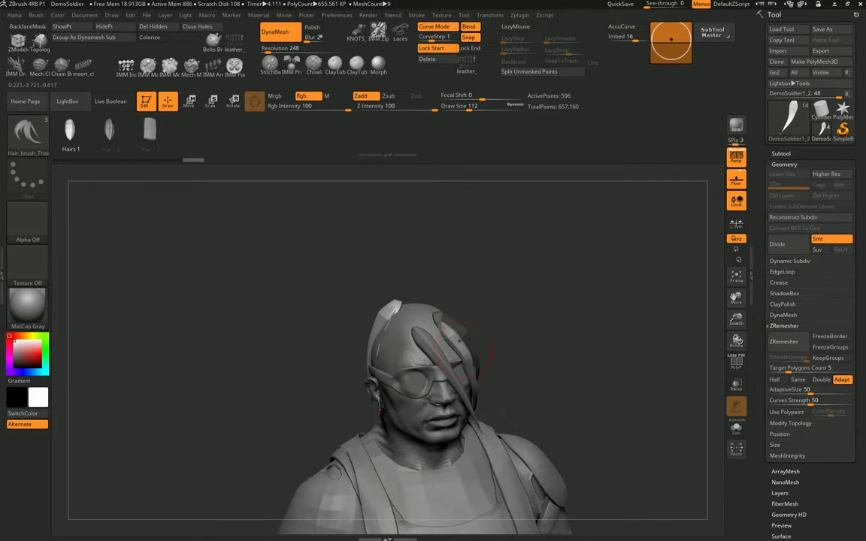
{"action": "key", "text": "ctrl+z"}
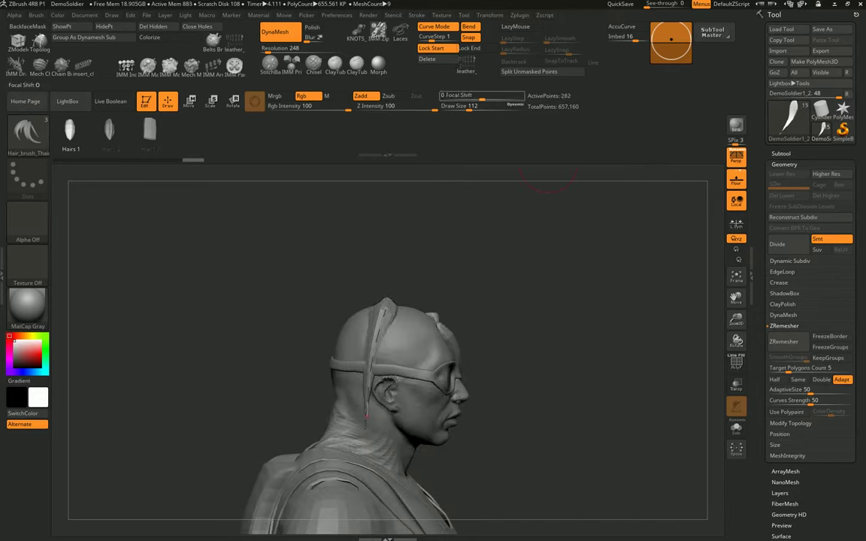
Step: Commit the side strand and switch to the SnakeHook brush
{"action": "left_click", "coordinate": [385, 308]}
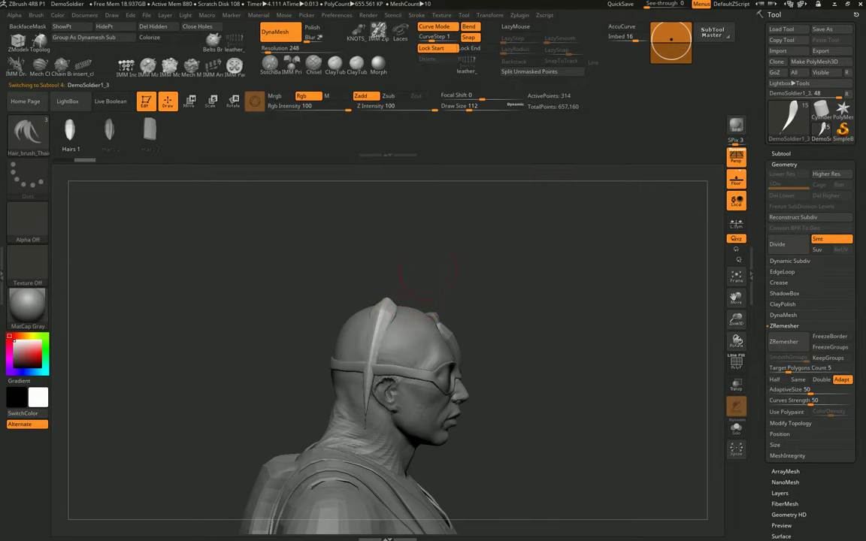
{"action": "key", "text": "b"}
{"action": "key", "text": "s"}
{"action": "key", "text": "h"}
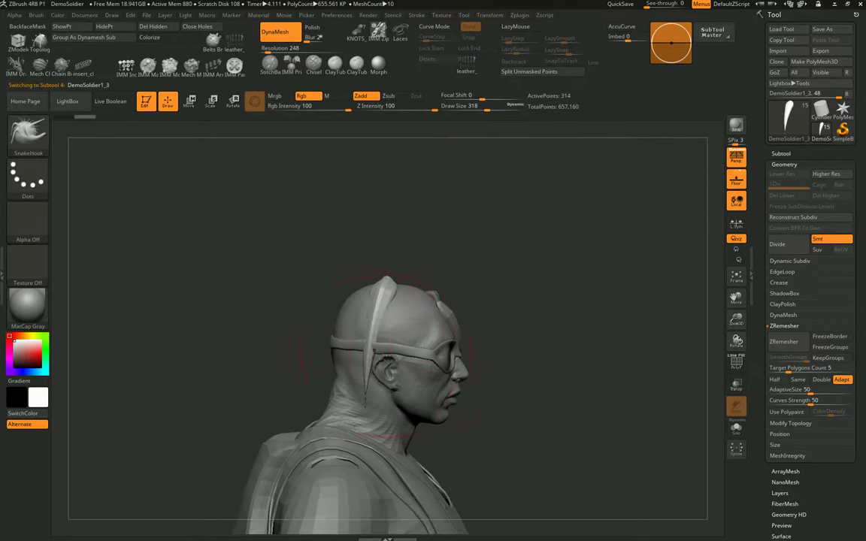
Step: Select the front strand DemoSoldier1 and nudge it slightly along X with the Move gizmo
{"action": "mouse_move", "coordinate": [481, 346]}
{"action": "left_mouse_down"}
{"action": "mouse_move", "coordinate": [367, 376]}
{"action": "mouse_move", "coordinate": [375, 323]}
{"action": "left_mouse_up"}
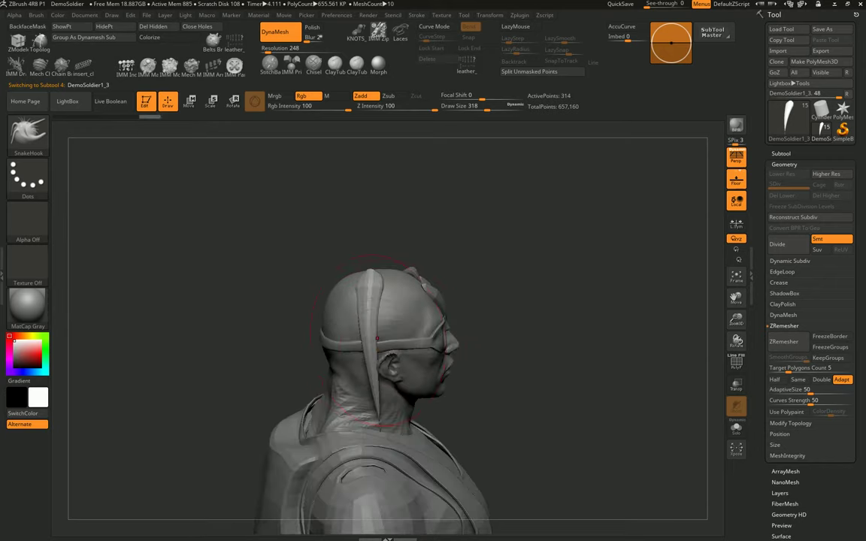
{"action": "left_click_drag", "start_coordinate": [527, 307], "coordinate": [425, 338]}
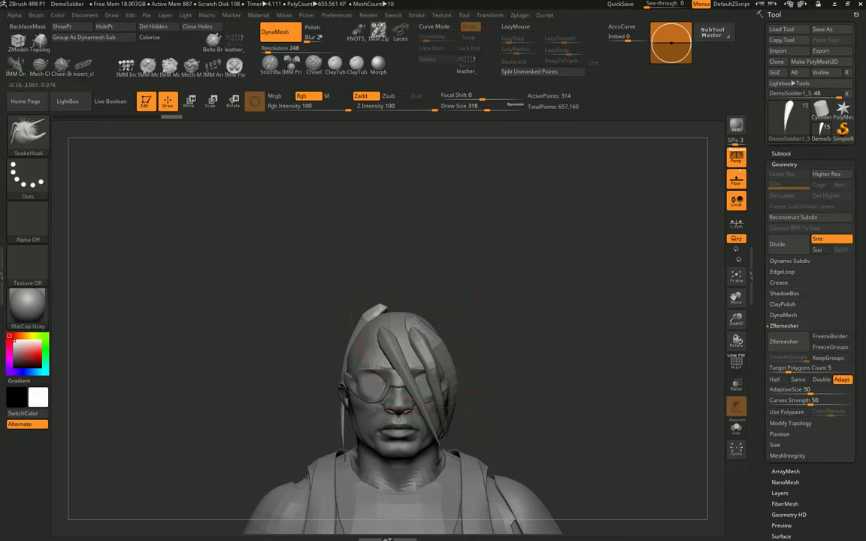
{"action": "left_click", "coordinate": [411, 346], "text": "alt"}
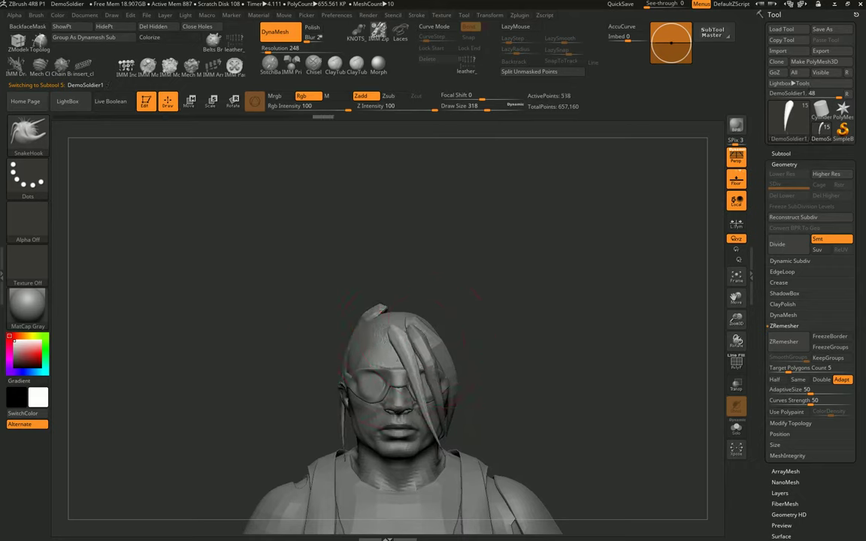
{"action": "left_click", "coordinate": [402, 354], "text": "alt"}
{"action": "key", "text": "s"}
{"action": "key", "text": "w"}
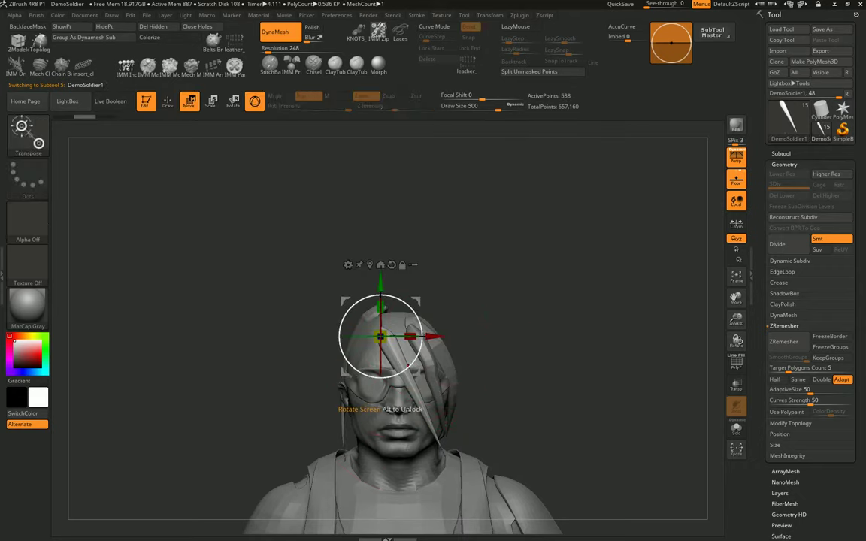
{"action": "left_click_drag", "start_coordinate": [403, 353], "coordinate": [394, 408]}
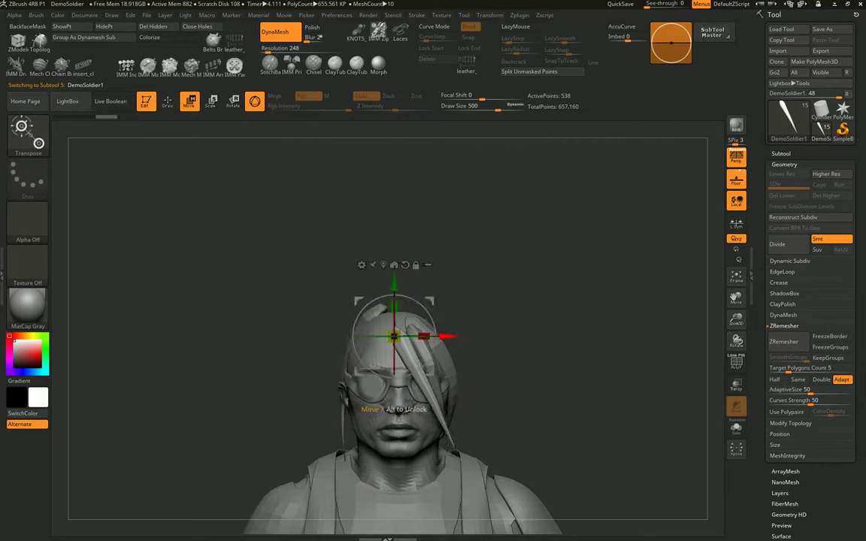
{"action": "left_click_drag", "start_coordinate": [447, 336], "coordinate": [454, 336]}
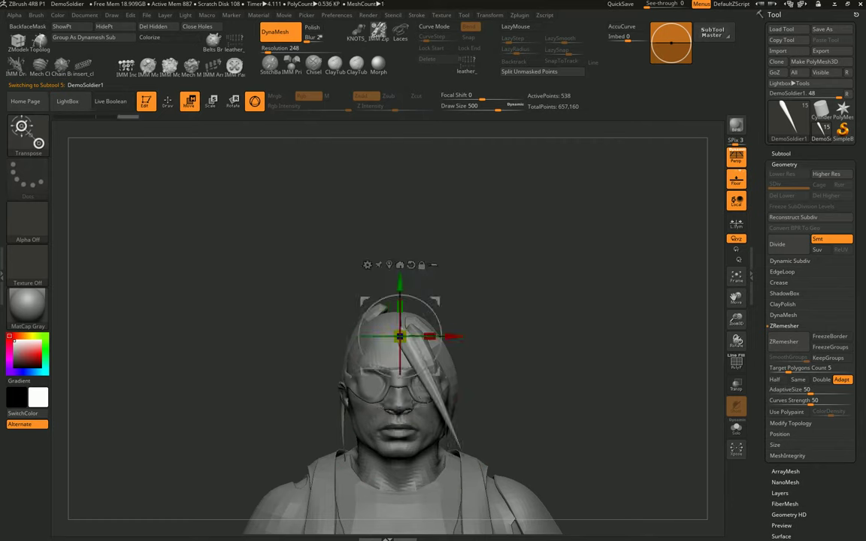
Step: Turn to the back of the head and choose the Hairs brush
{"action": "mouse_move", "coordinate": [601, 339]}
{"action": "left_mouse_down"}
{"action": "mouse_move", "coordinate": [391, 338]}
{"action": "mouse_move", "coordinate": [391, 301]}
{"action": "left_mouse_up"}
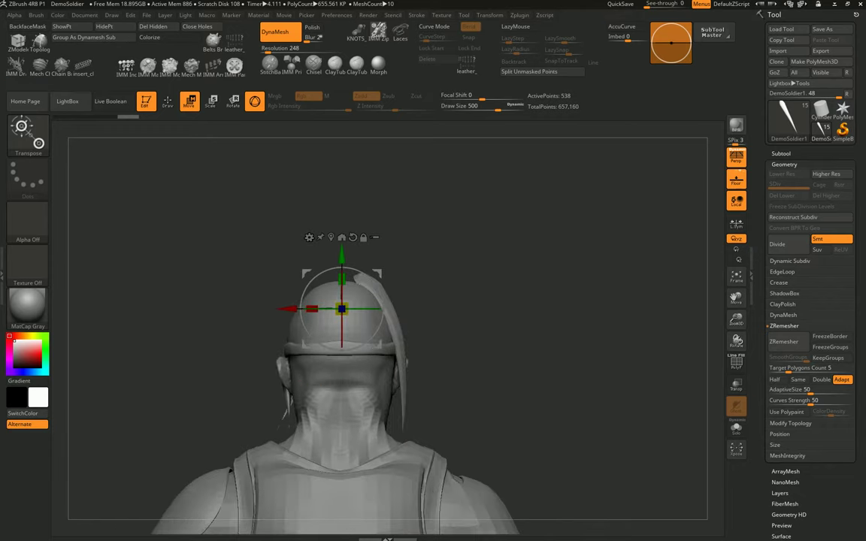
{"action": "left_click", "coordinate": [22, 126]}
{"action": "left_click", "coordinate": [416, 292]}
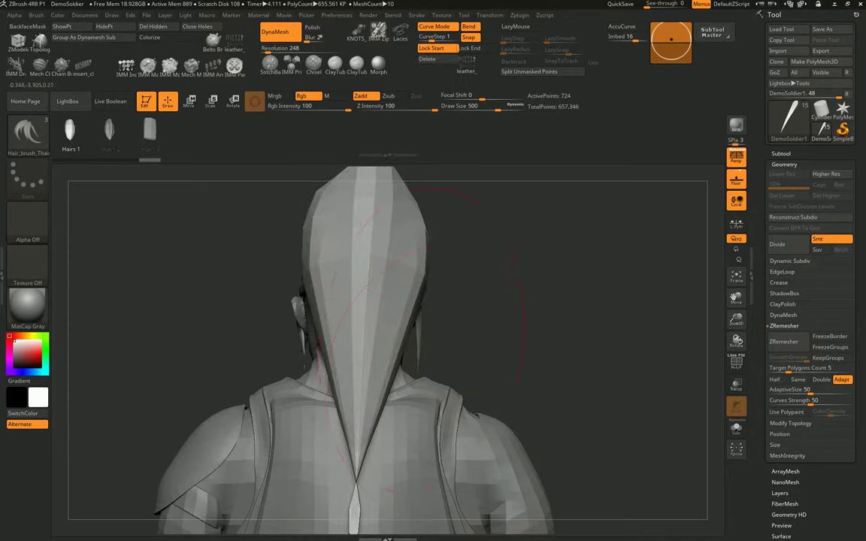
Step: Set Draw Size to 251, draw a slim strand down the back, and split it off as DemoSoldier2
{"action": "key", "text": "s"}
{"action": "left_click_drag", "start_coordinate": [387, 362], "coordinate": [361, 362]}
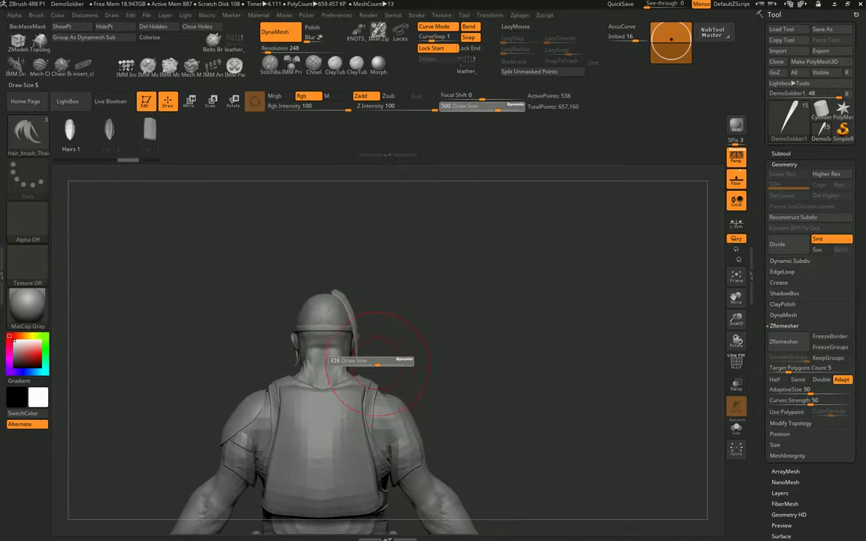
{"action": "mouse_move", "coordinate": [323, 316]}
{"action": "left_mouse_down"}
{"action": "mouse_move", "coordinate": [343, 425]}
{"action": "mouse_move", "coordinate": [315, 425]}
{"action": "left_mouse_up"}
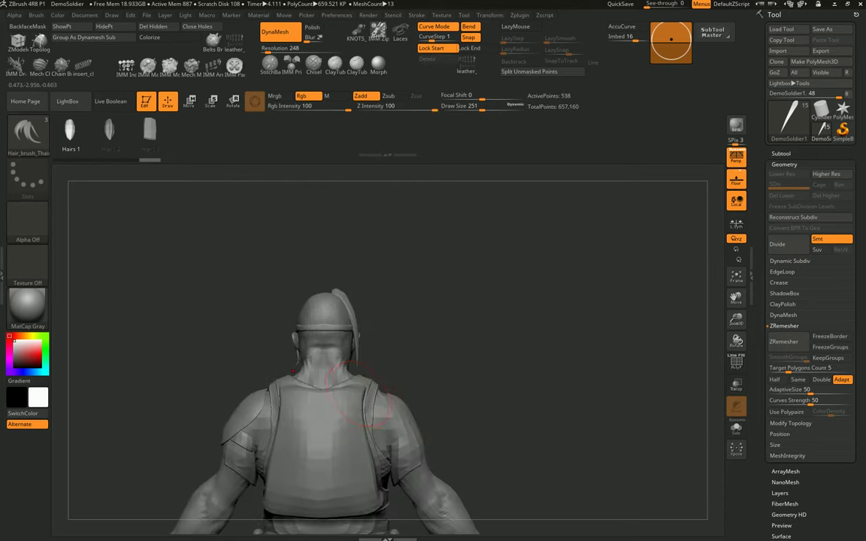
{"action": "mouse_move", "coordinate": [305, 353]}
{"action": "left_mouse_down"}
{"action": "mouse_move", "coordinate": [329, 422]}
{"action": "mouse_move", "coordinate": [352, 430]}
{"action": "mouse_move", "coordinate": [421, 425]}
{"action": "left_mouse_up"}
{"action": "left_click", "coordinate": [542, 72]}
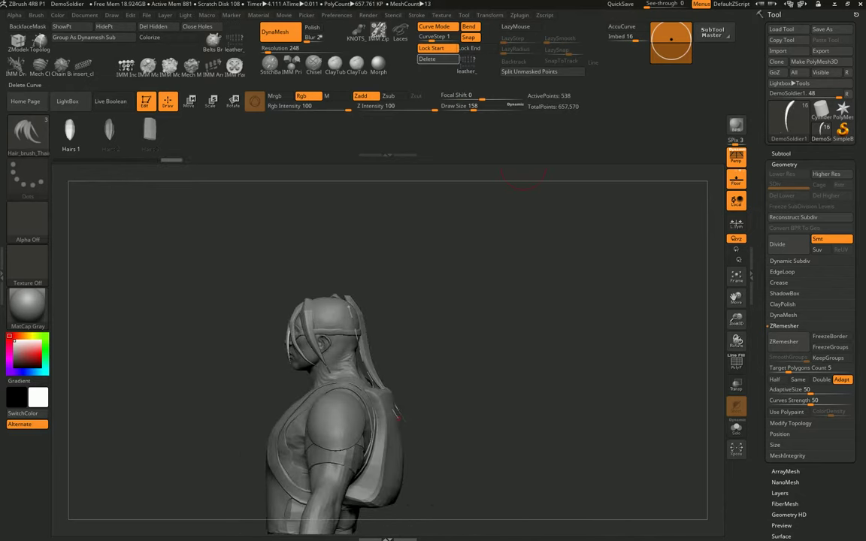
{"action": "mouse_move", "coordinate": [451, 361]}
{"action": "left_mouse_down"}
{"action": "mouse_move", "coordinate": [385, 361]}
{"action": "mouse_move", "coordinate": [354, 373]}
{"action": "left_mouse_up"}
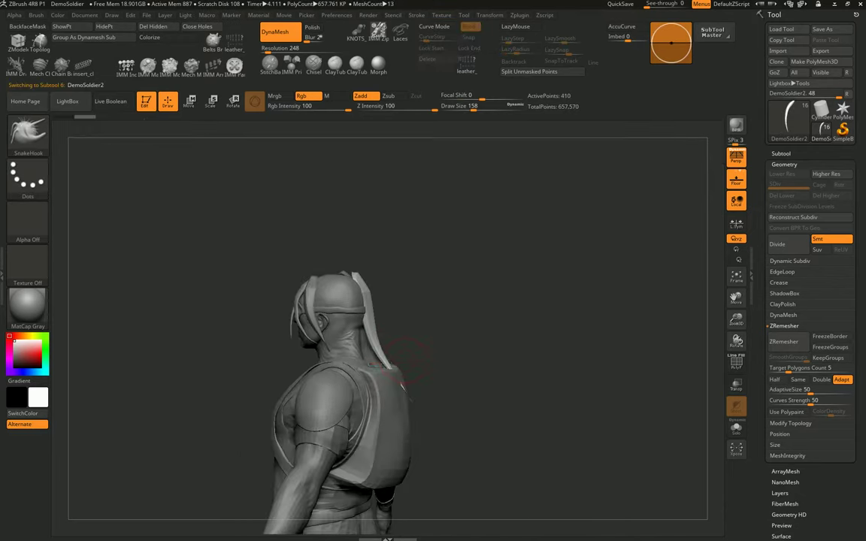
Step: Switch to SnakeHook, resize the brush from 517 to 415 facing the rear, then enable Move
{"action": "key", "text": "s"}
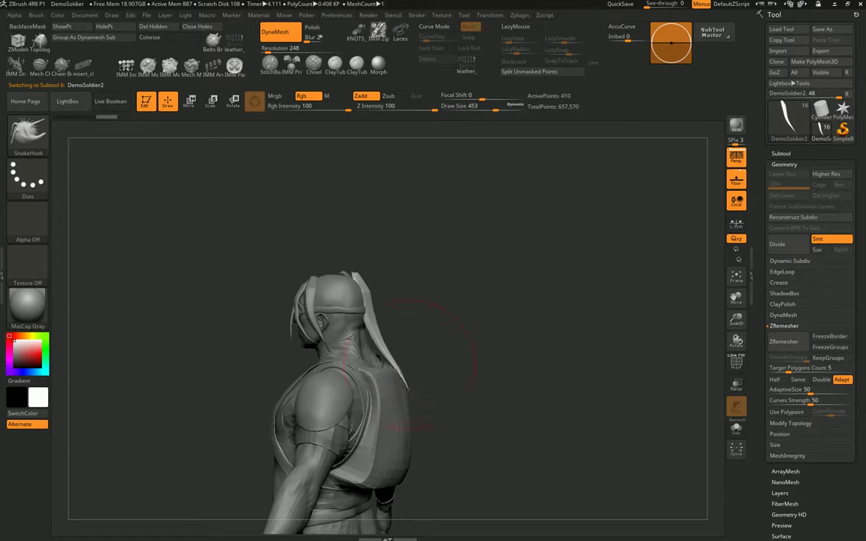
{"action": "left_click_drag", "start_coordinate": [451, 361], "coordinate": [391, 361]}
{"action": "key", "text": "s"}
{"action": "left_click_drag", "start_coordinate": [331, 309], "coordinate": [353, 308]}
{"action": "left_click_drag", "start_coordinate": [406, 331], "coordinate": [382, 325]}
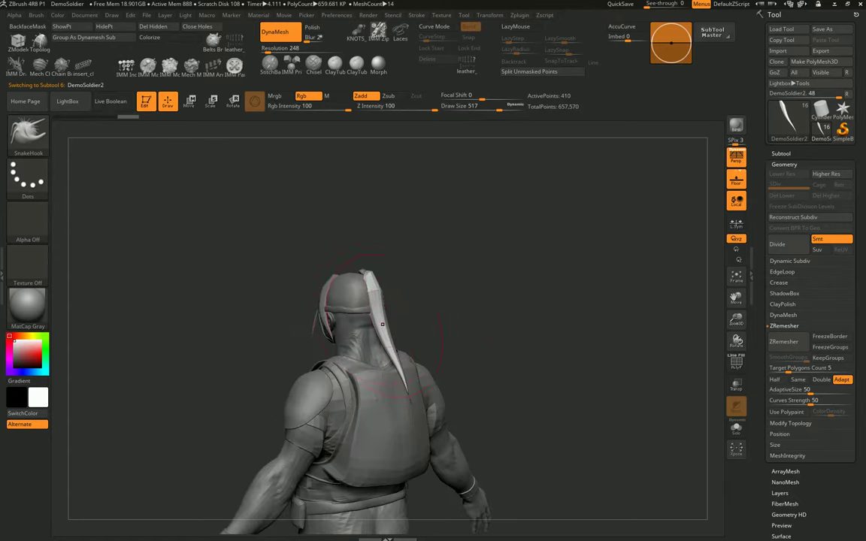
{"action": "key", "text": "s"}
{"action": "left_click_drag", "start_coordinate": [331, 247], "coordinate": [312, 246]}
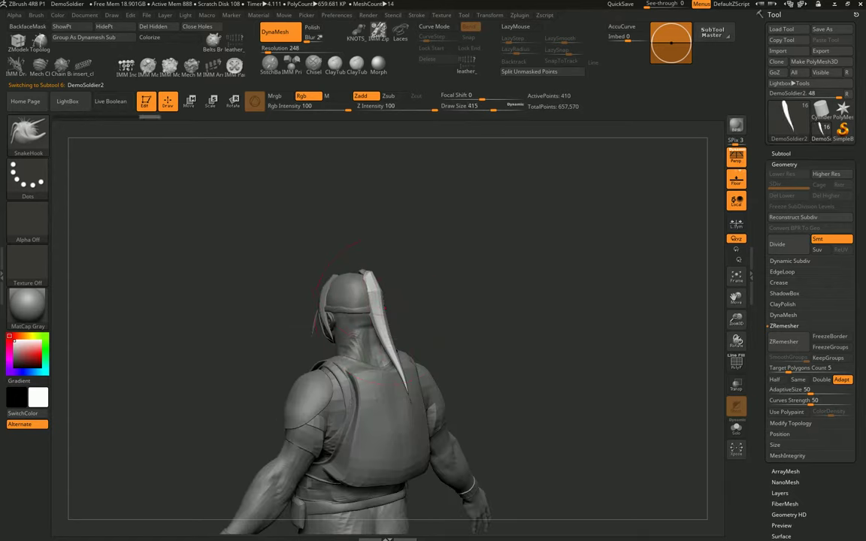
{"action": "mouse_move", "coordinate": [354, 294]}
{"action": "left_mouse_down"}
{"action": "mouse_move", "coordinate": [315, 293]}
{"action": "mouse_move", "coordinate": [330, 293]}
{"action": "mouse_move", "coordinate": [300, 280]}
{"action": "left_mouse_up"}
{"action": "key", "text": "w"}
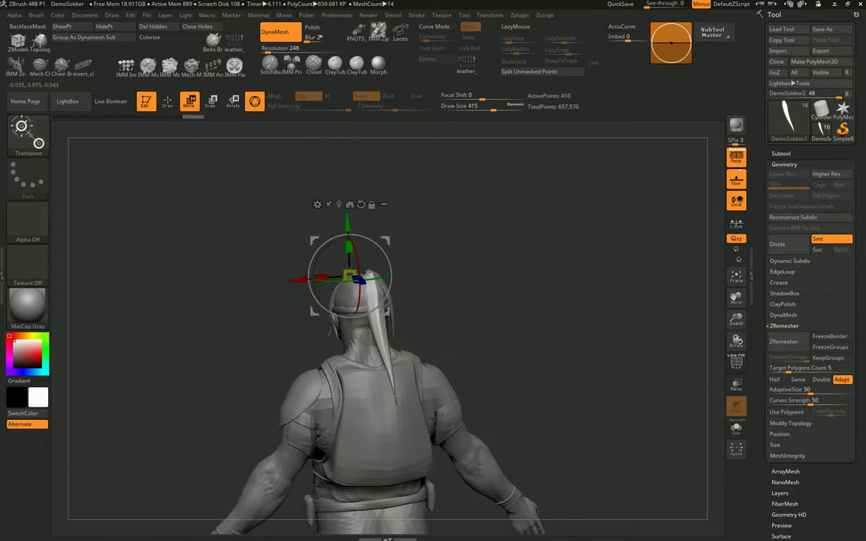
Step: Duplicate the back strand into DemoSoldier3 via Subtool > Duplicate and scale the copy
{"action": "left_click", "coordinate": [781, 153]}
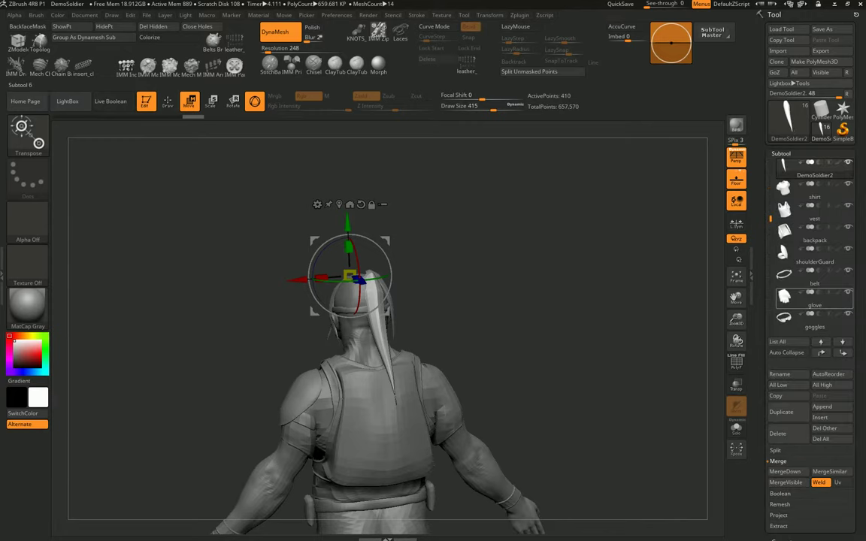
{"action": "left_click", "coordinate": [781, 412]}
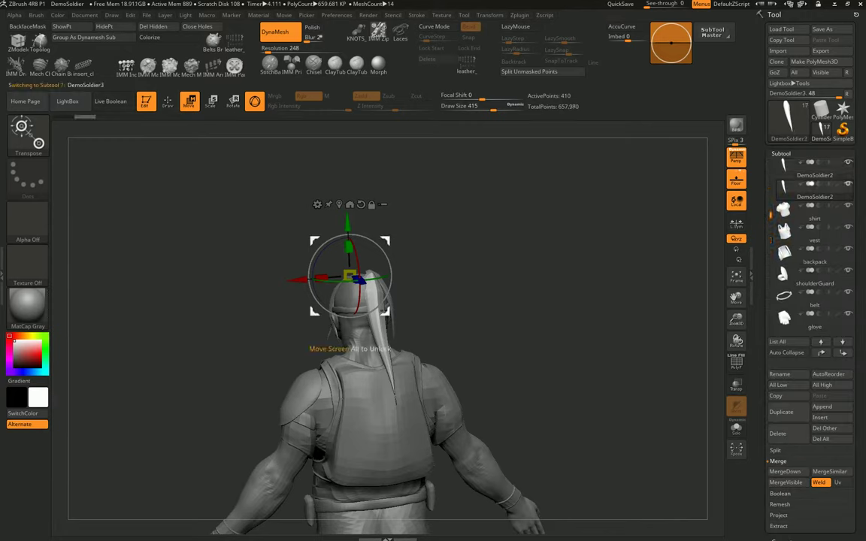
{"action": "left_click_drag", "start_coordinate": [451, 346], "coordinate": [312, 348]}
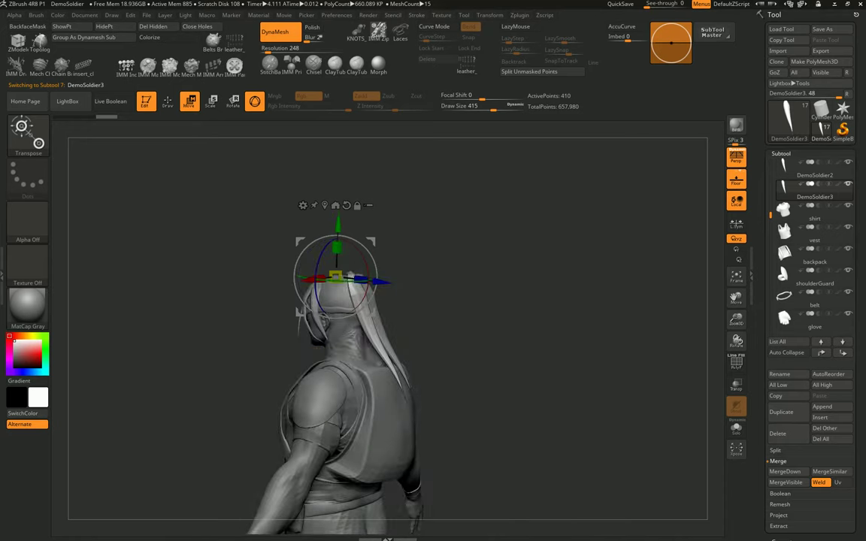
{"action": "mouse_move", "coordinate": [335, 279]}
{"action": "left_mouse_down"}
{"action": "mouse_move", "coordinate": [336, 344]}
{"action": "mouse_move", "coordinate": [324, 347]}
{"action": "mouse_move", "coordinate": [391, 348]}
{"action": "mouse_move", "coordinate": [353, 347]}
{"action": "left_mouse_up"}
Step: Toggle between Move and Draw modes while shrinking the brush for the back strand
{"action": "key", "text": "q"}
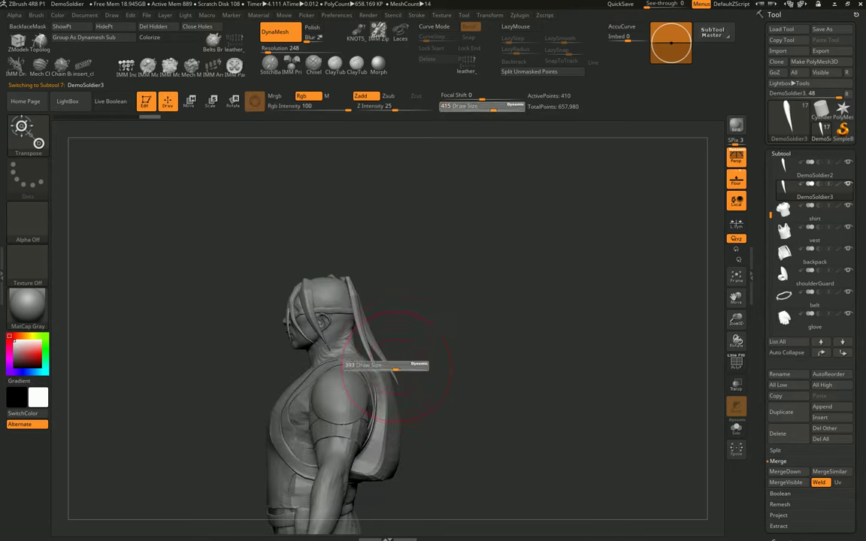
{"action": "key", "text": "w"}
{"action": "key", "text": "s"}
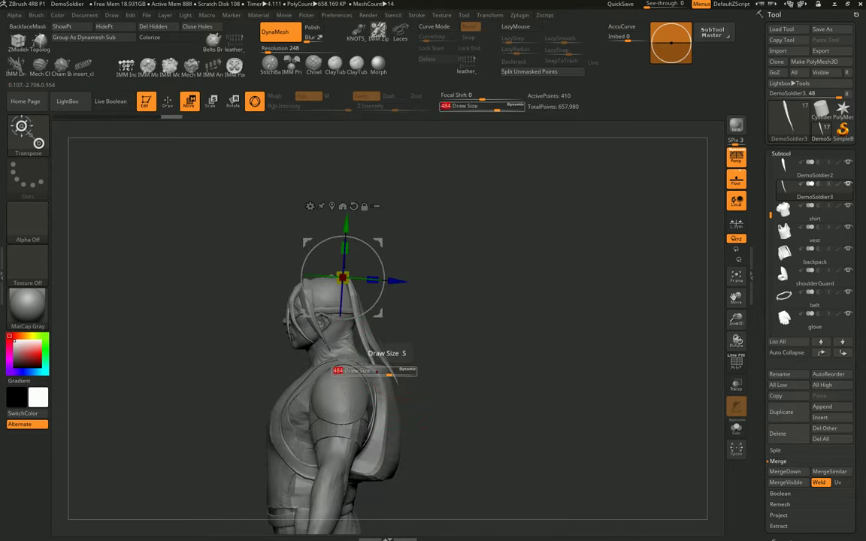
{"action": "key", "text": "q"}
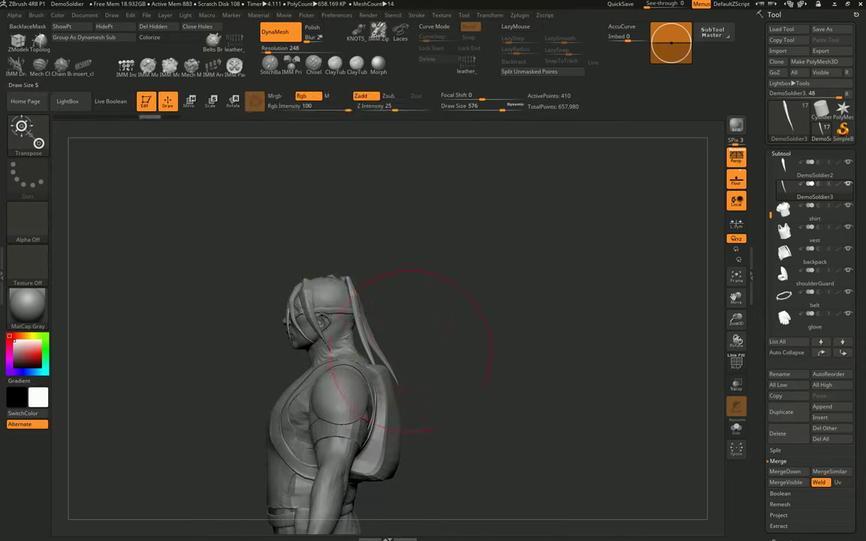
{"action": "key", "text": "s"}
{"action": "key", "text": "w"}
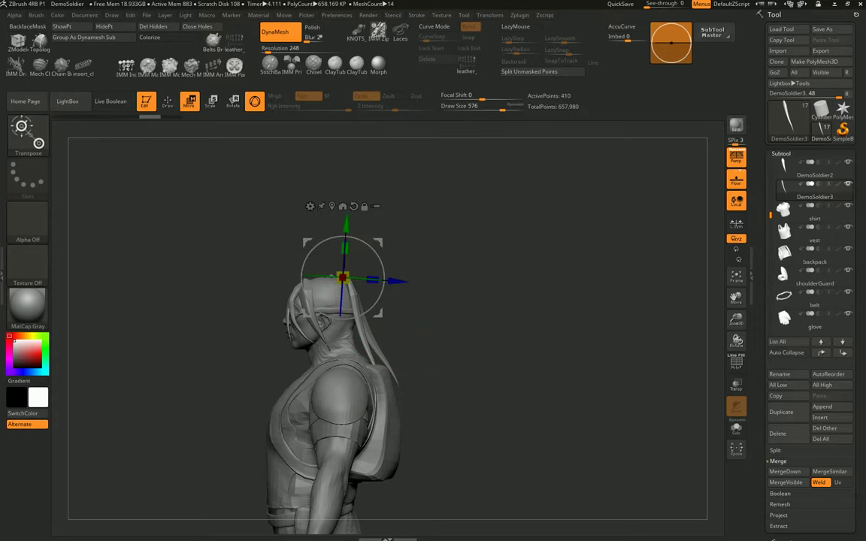
{"action": "key", "text": "q"}
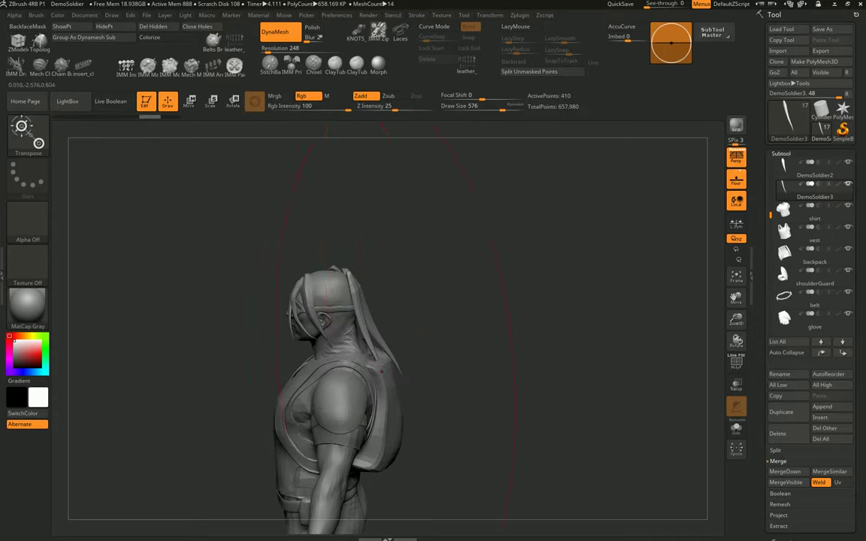
{"action": "key", "text": "s"}
{"action": "mouse_move", "coordinate": [369, 365]}
{"action": "left_mouse_down"}
{"action": "mouse_move", "coordinate": [353, 364]}
{"action": "mouse_move", "coordinate": [376, 361]}
{"action": "left_mouse_up"}
{"action": "key", "text": "s"}
{"action": "key", "text": "w"}
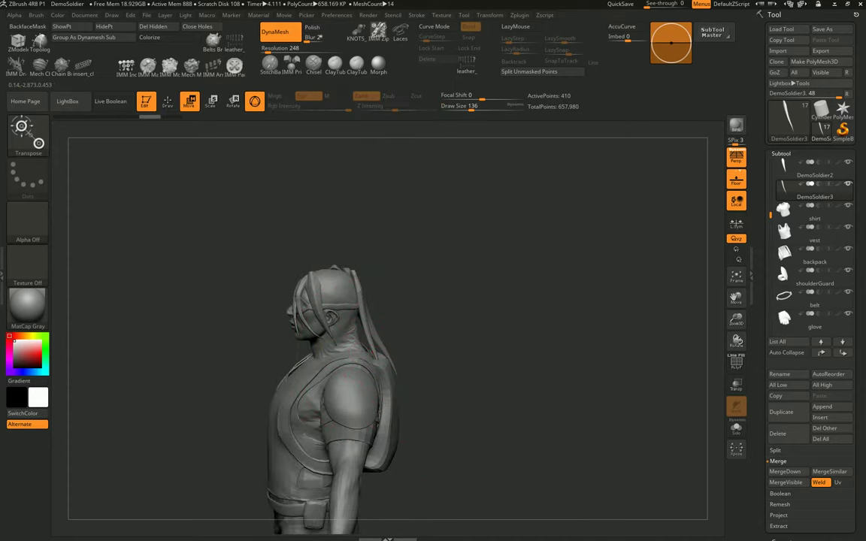
{"action": "key", "text": "q"}
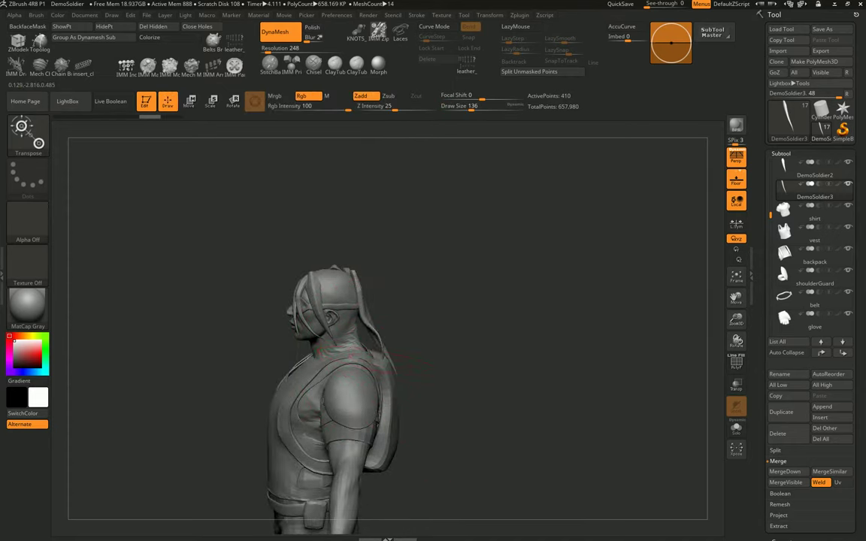
{"action": "key", "text": "w"}
{"action": "key", "text": "q"}
Step: Enlarge the brush to 344, pull the back strand out diagonally, then shrink it to 149
{"action": "key", "text": "s"}
{"action": "left_click_drag", "start_coordinate": [376, 318], "coordinate": [406, 319]}
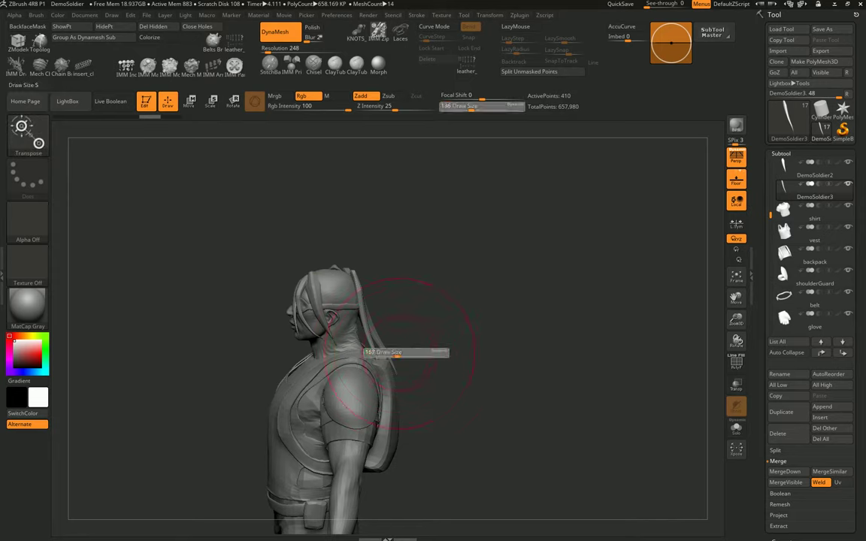
{"action": "key", "text": "s"}
{"action": "left_click_drag", "start_coordinate": [376, 359], "coordinate": [409, 360]}
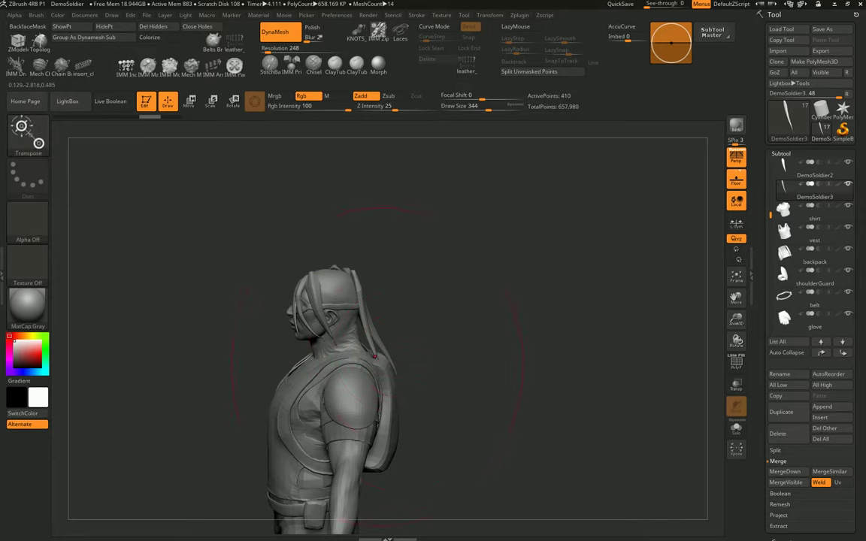
{"action": "mouse_move", "coordinate": [353, 315]}
{"action": "left_mouse_down"}
{"action": "mouse_move", "coordinate": [417, 343]}
{"action": "mouse_move", "coordinate": [350, 315]}
{"action": "left_mouse_up"}
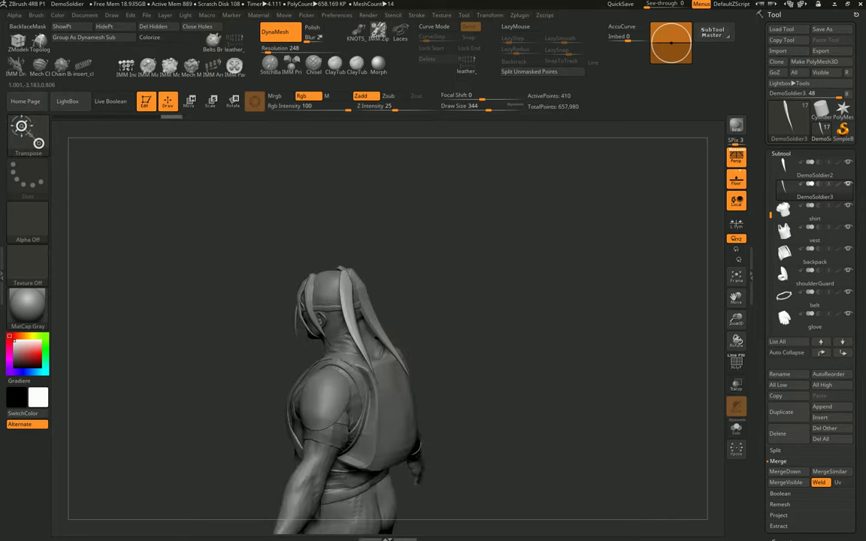
{"action": "key", "text": "w"}
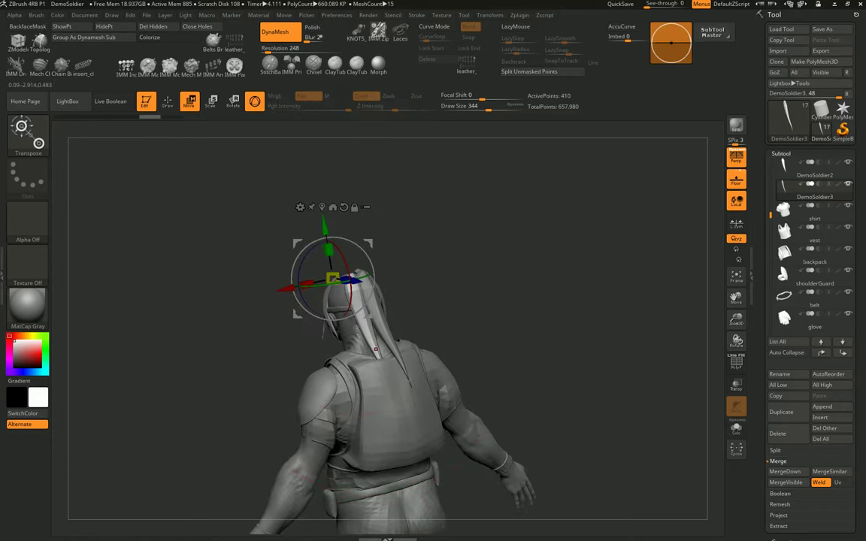
{"action": "key", "text": "q"}
{"action": "left_click_drag", "start_coordinate": [225, 339], "coordinate": [364, 342]}
{"action": "key", "text": "s"}
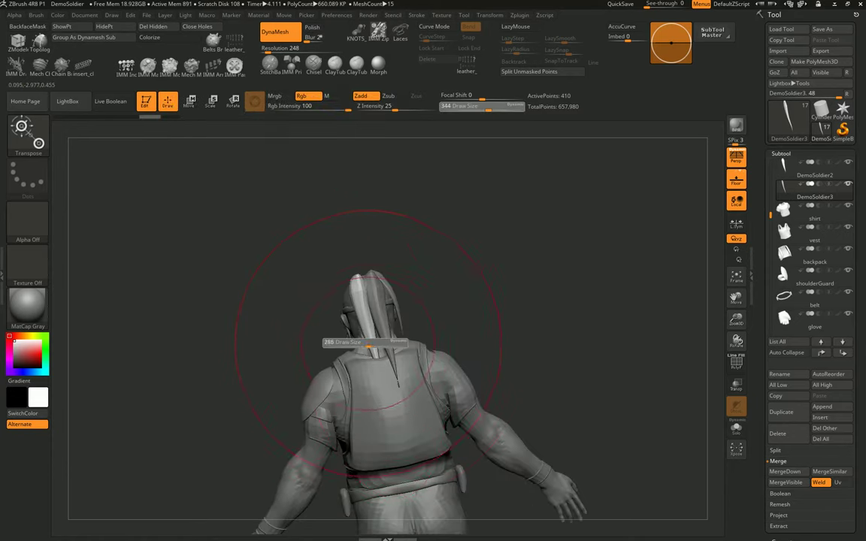
{"action": "left_click_drag", "start_coordinate": [248, 346], "coordinate": [410, 357]}
{"action": "key", "text": "s"}
{"action": "key", "text": "w"}
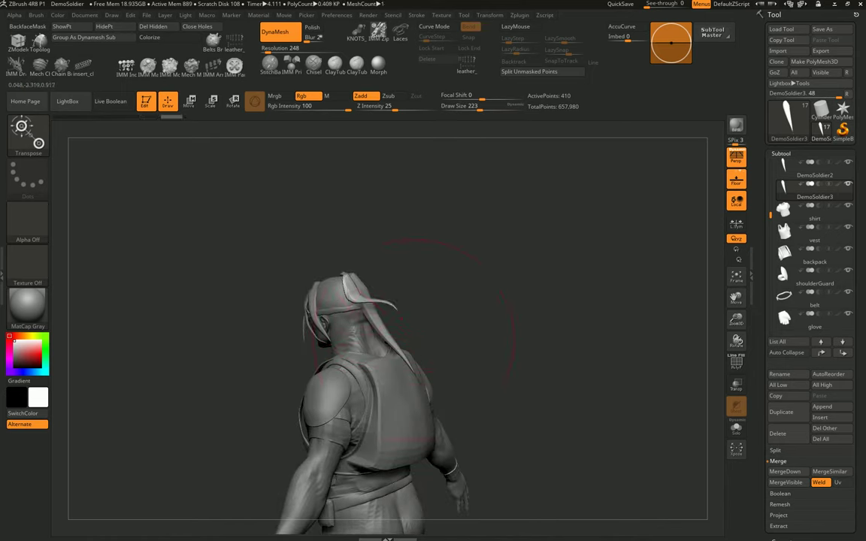
{"action": "left_click_drag", "start_coordinate": [466, 338], "coordinate": [339, 280]}
{"action": "key", "text": "s"}
{"action": "key", "text": "q"}
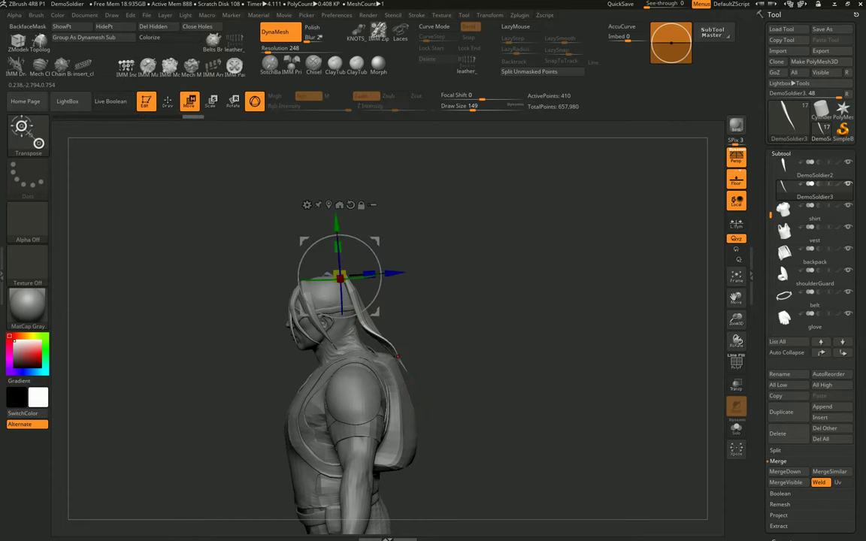
Step: Pick the SnakeHook brush at size 49 and select another hair strand subtool
{"action": "key", "text": "b"}
{"action": "key", "text": "s"}
{"action": "key", "text": "h"}
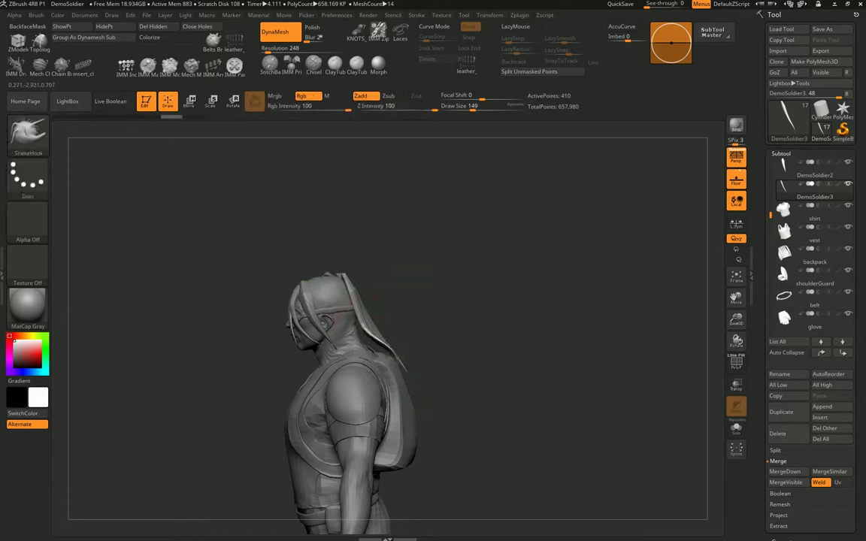
{"action": "left_click_drag", "start_coordinate": [388, 391], "coordinate": [542, 391]}
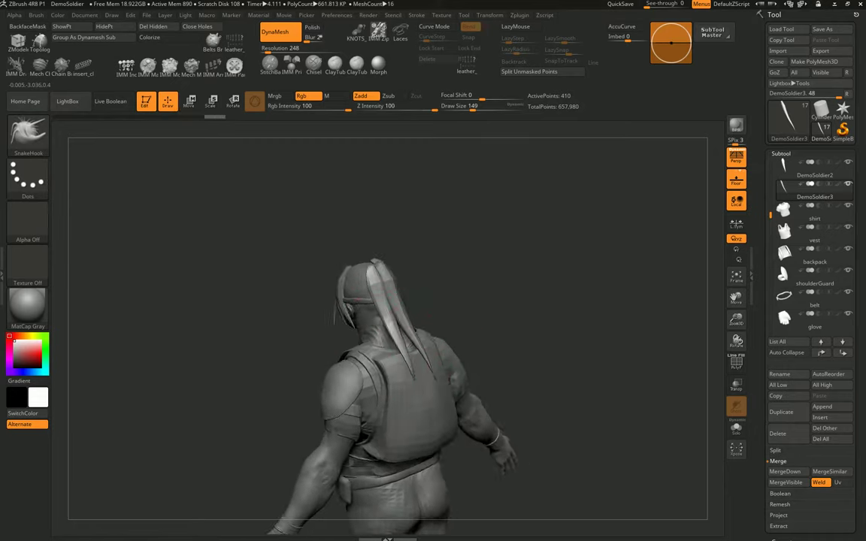
{"action": "mouse_move", "coordinate": [601, 309]}
{"action": "left_mouse_down"}
{"action": "mouse_move", "coordinate": [473, 304]}
{"action": "mouse_move", "coordinate": [406, 285]}
{"action": "mouse_move", "coordinate": [395, 256]}
{"action": "mouse_move", "coordinate": [380, 263]}
{"action": "mouse_move", "coordinate": [421, 247]}
{"action": "mouse_move", "coordinate": [368, 264]}
{"action": "mouse_move", "coordinate": [354, 235]}
{"action": "left_mouse_up"}
{"action": "key", "text": "s"}
{"action": "key", "text": "s"}
{"action": "key", "text": "s"}
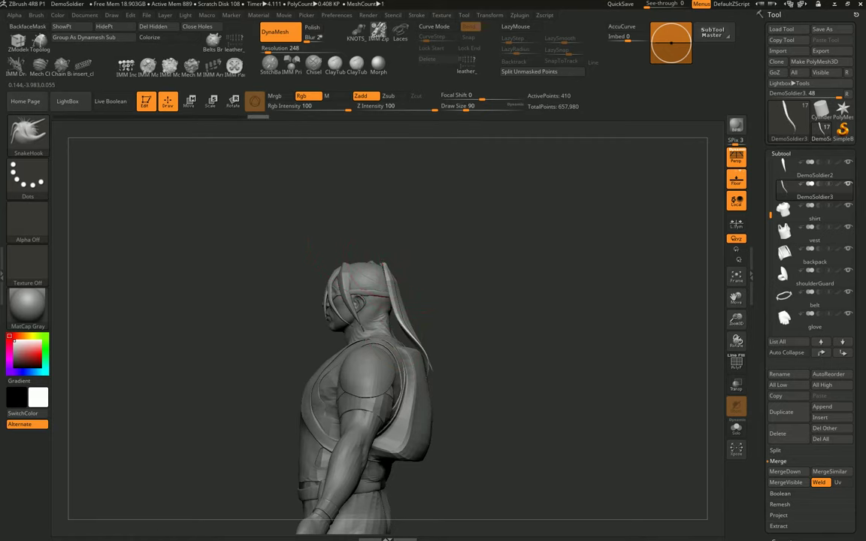
{"action": "mouse_move", "coordinate": [421, 293]}
{"action": "left_mouse_down"}
{"action": "mouse_move", "coordinate": [395, 297]}
{"action": "mouse_move", "coordinate": [376, 270]}
{"action": "left_mouse_up"}
{"action": "left_click", "coordinate": [394, 297], "text": "alt"}
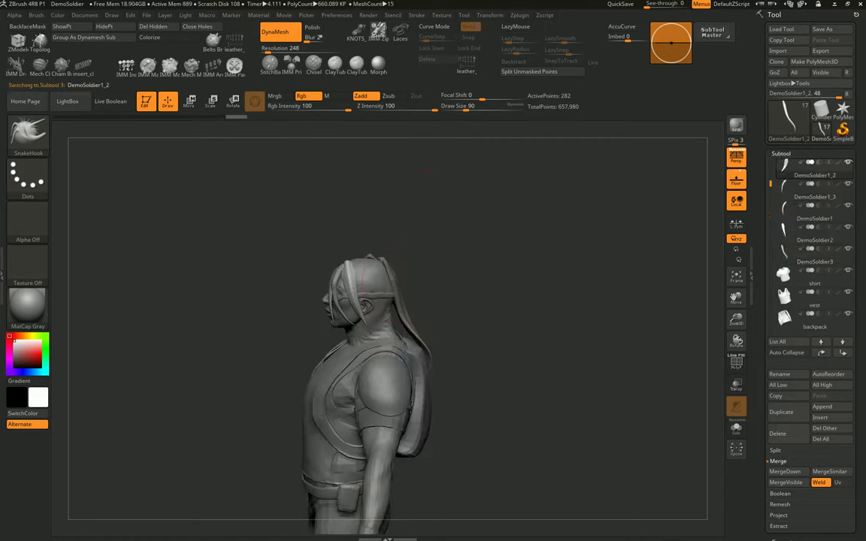
Step: Duplicate the strand as DemoSoldier1_4 and move and rotate the copy over the soldier's crown
{"action": "left_click", "coordinate": [781, 412]}
{"action": "key", "text": "w"}
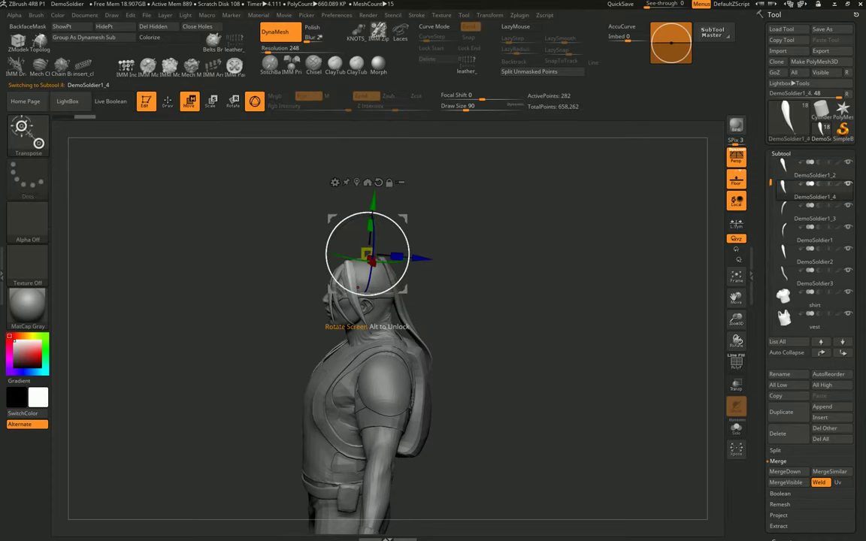
{"action": "mouse_move", "coordinate": [370, 252]}
{"action": "left_mouse_down"}
{"action": "mouse_move", "coordinate": [379, 324]}
{"action": "mouse_move", "coordinate": [418, 331]}
{"action": "left_mouse_up"}
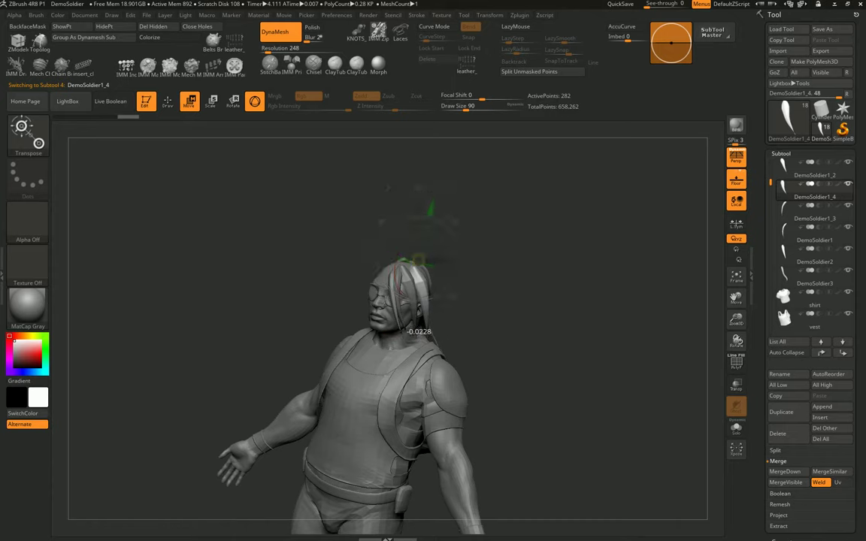
{"action": "key", "text": "r"}
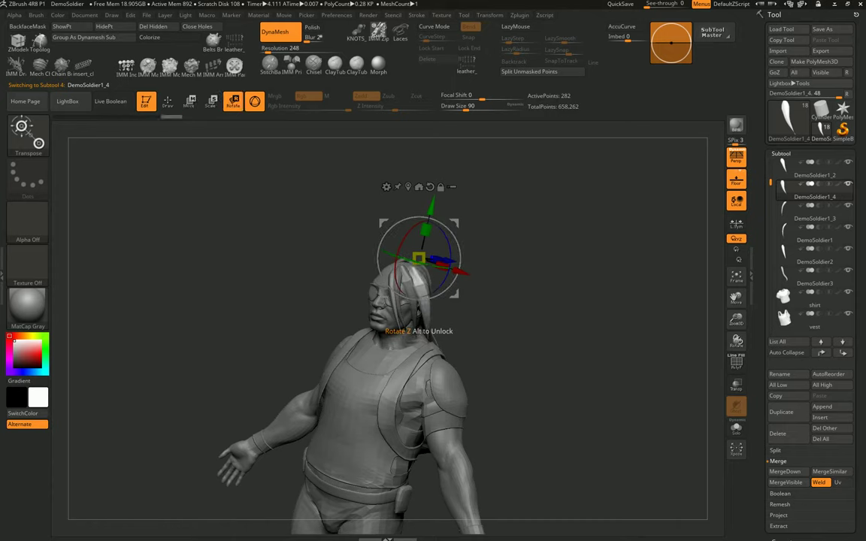
{"action": "key", "text": "w"}
{"action": "mouse_move", "coordinate": [419, 331]}
{"action": "left_mouse_down"}
{"action": "mouse_move", "coordinate": [428, 325]}
{"action": "mouse_move", "coordinate": [361, 325]}
{"action": "left_mouse_up"}
Step: Return to Draw mode, set brush size 120, and select the SnakeHook brush
{"action": "key", "text": "q"}
{"action": "key", "text": "s"}
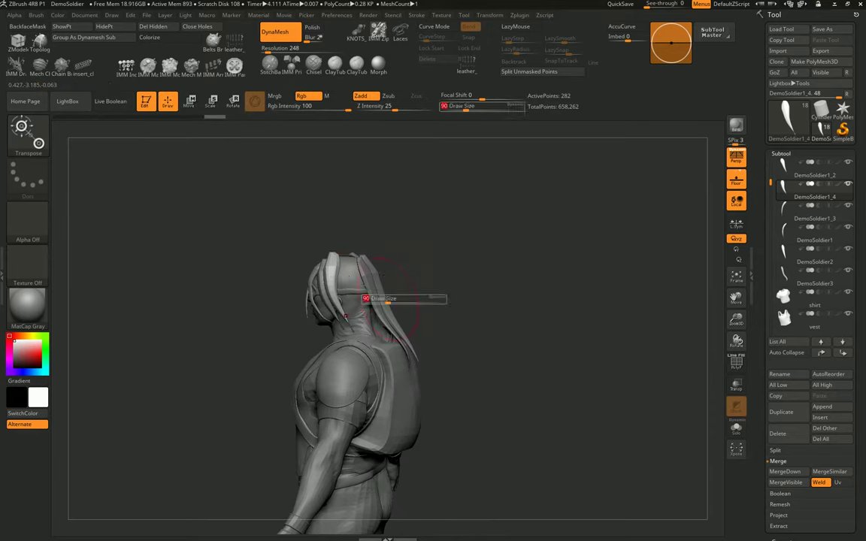
{"action": "left_click_drag", "start_coordinate": [367, 299], "coordinate": [360, 284], "text": "shift"}
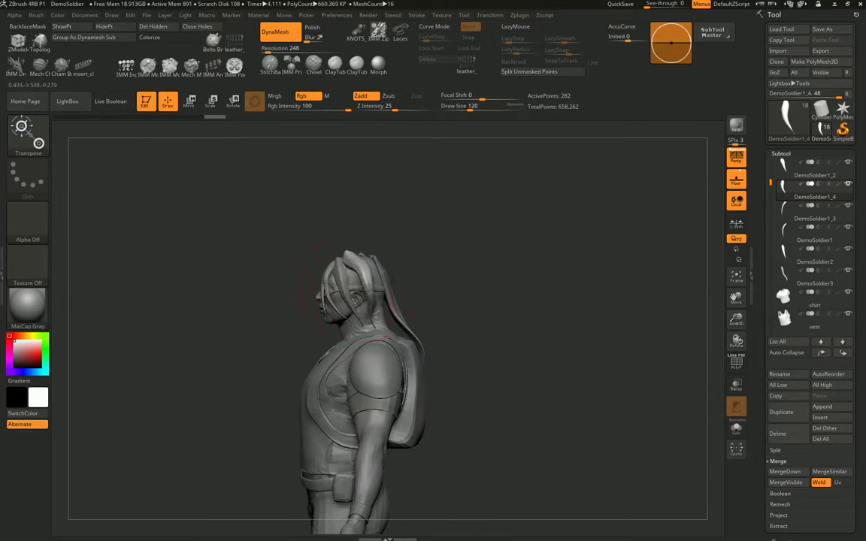
{"action": "key", "text": "b"}
{"action": "key", "text": "s"}
{"action": "key", "text": "h"}
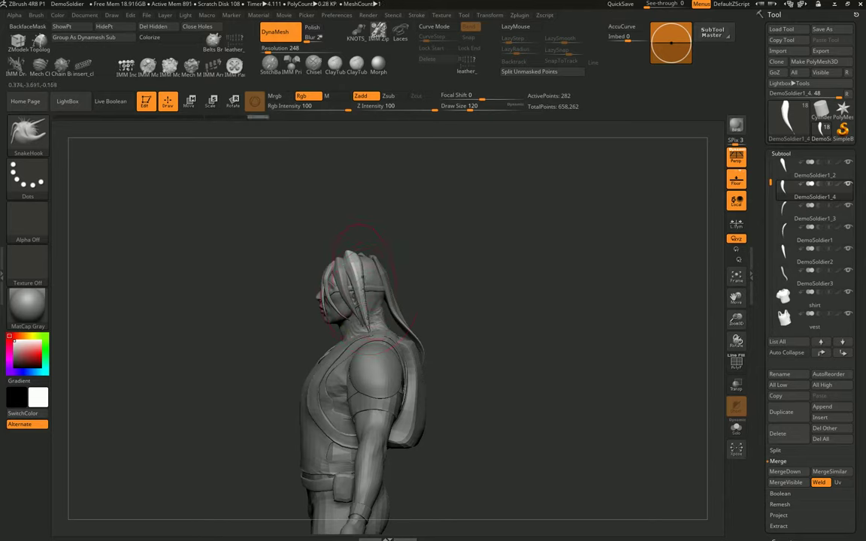
Step: Resize SnakeHook to 136, then 97, shaping the new strand from front and side views
{"action": "key", "text": "bracketright"}
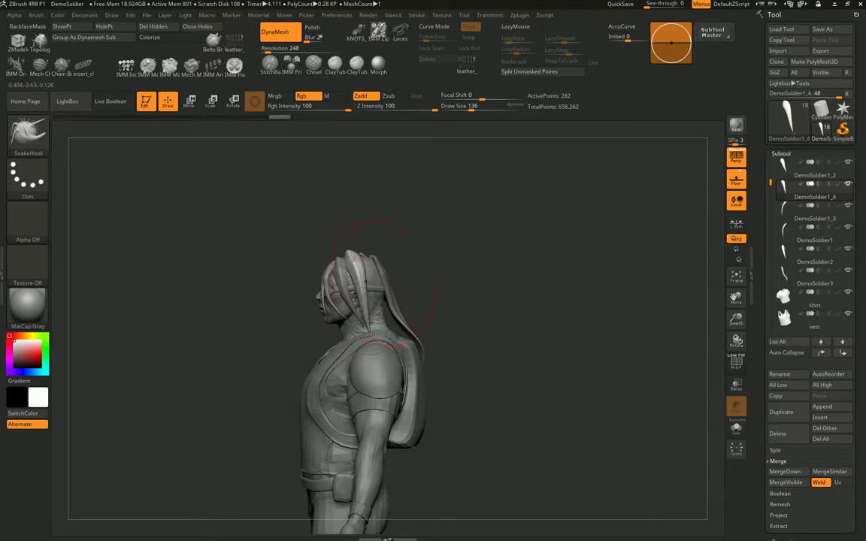
{"action": "mouse_move", "coordinate": [383, 282]}
{"action": "left_mouse_down"}
{"action": "mouse_move", "coordinate": [410, 279]}
{"action": "mouse_move", "coordinate": [391, 269]}
{"action": "mouse_move", "coordinate": [366, 297]}
{"action": "mouse_move", "coordinate": [444, 308]}
{"action": "mouse_move", "coordinate": [406, 302]}
{"action": "mouse_move", "coordinate": [433, 348]}
{"action": "left_mouse_up"}
{"action": "key", "text": "bracketleft"}
{"action": "key", "text": "bracketleft"}
{"action": "key", "text": "bracketleft"}
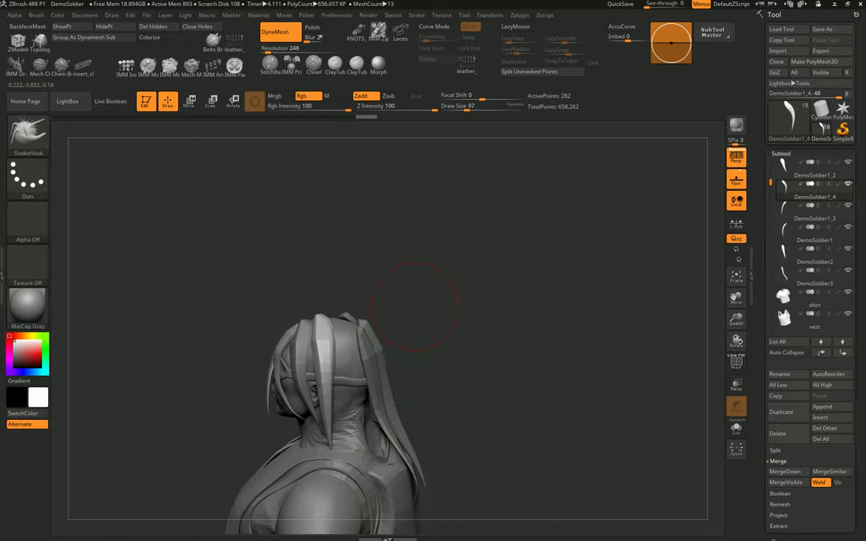
{"action": "left_click_drag", "start_coordinate": [414, 306], "coordinate": [492, 343]}
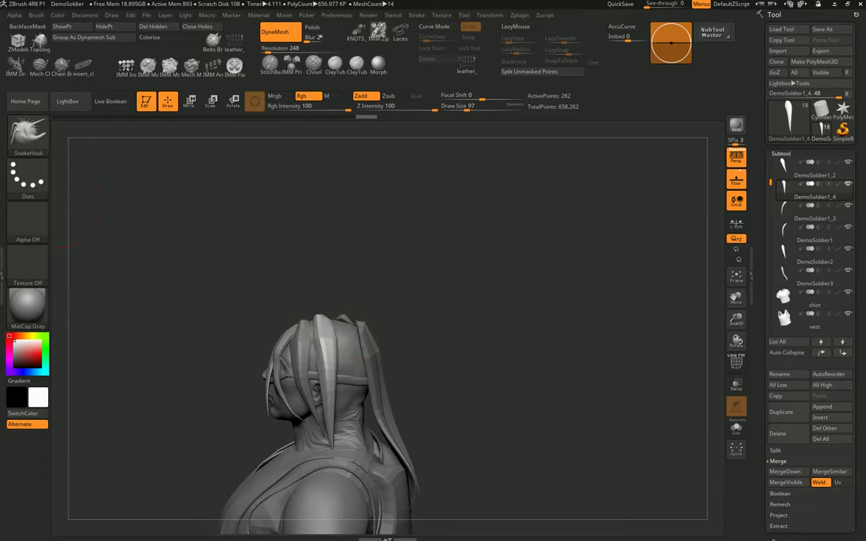
Step: Select the CurveStrapSnap brush and dock the Stroke palette with Curve Functions beside the Tool palette
{"action": "left_click", "coordinate": [28, 132]}
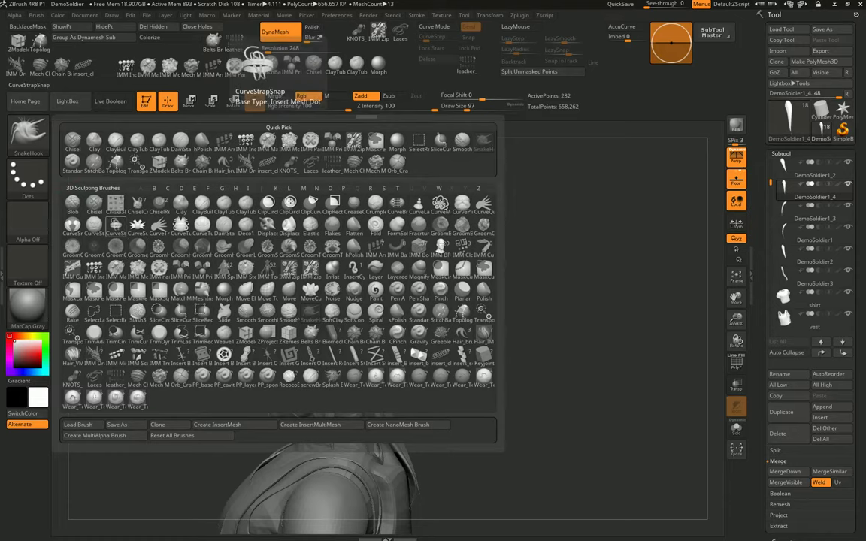
{"action": "left_click", "coordinate": [117, 223]}
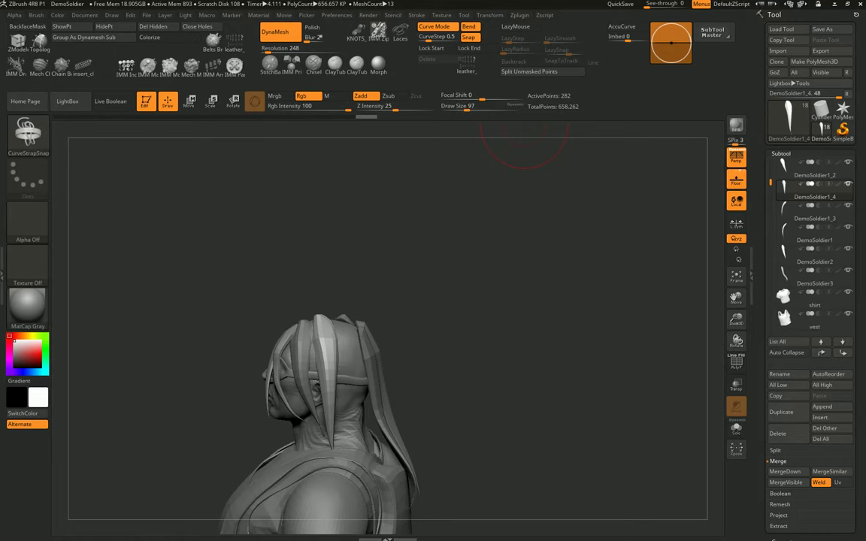
{"action": "left_click", "coordinate": [416, 15]}
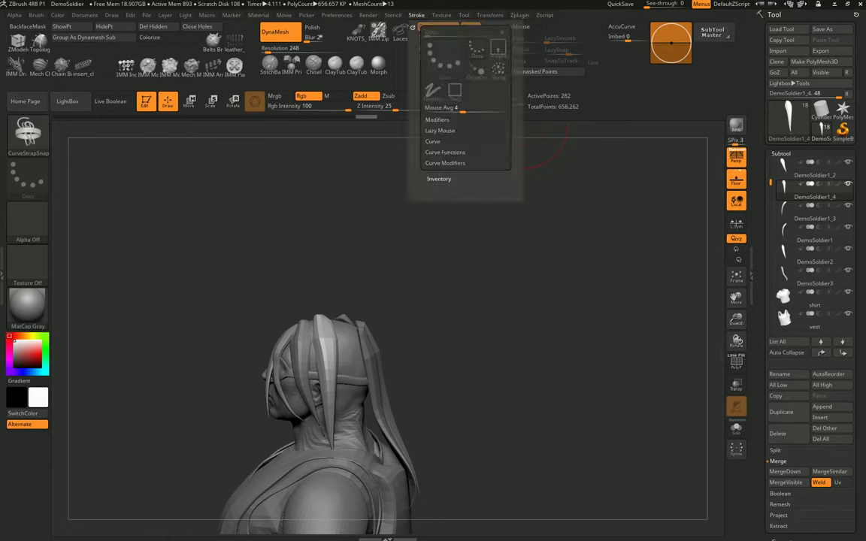
{"action": "left_click", "coordinate": [445, 152]}
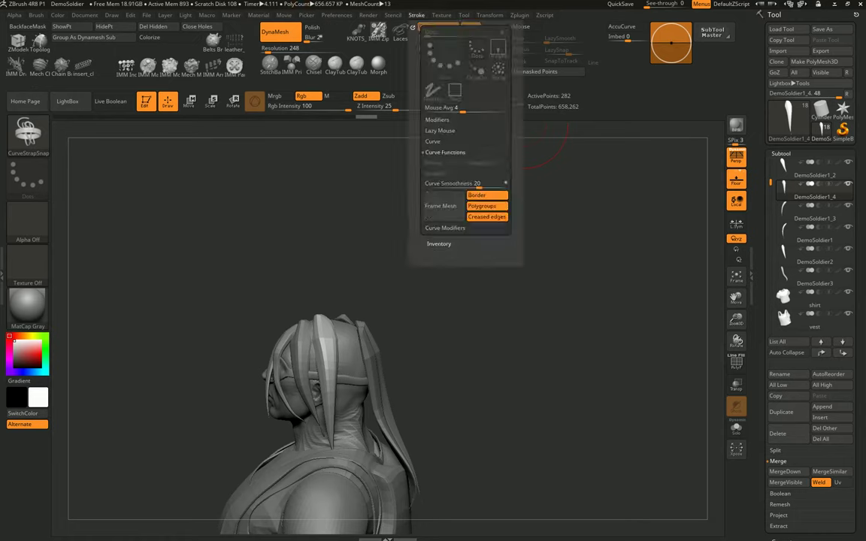
{"action": "left_click", "coordinate": [445, 152]}
{"action": "left_click", "coordinate": [412, 28]}
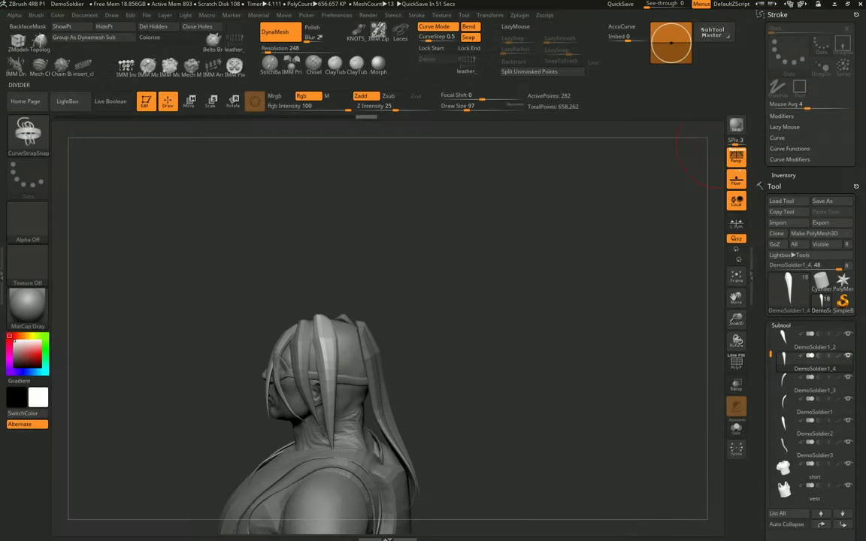
Step: Try strap brush sizes 39 and 116 and draw a first vertical strap curve on the head
{"action": "left_click_drag", "start_coordinate": [579, 383], "coordinate": [347, 374]}
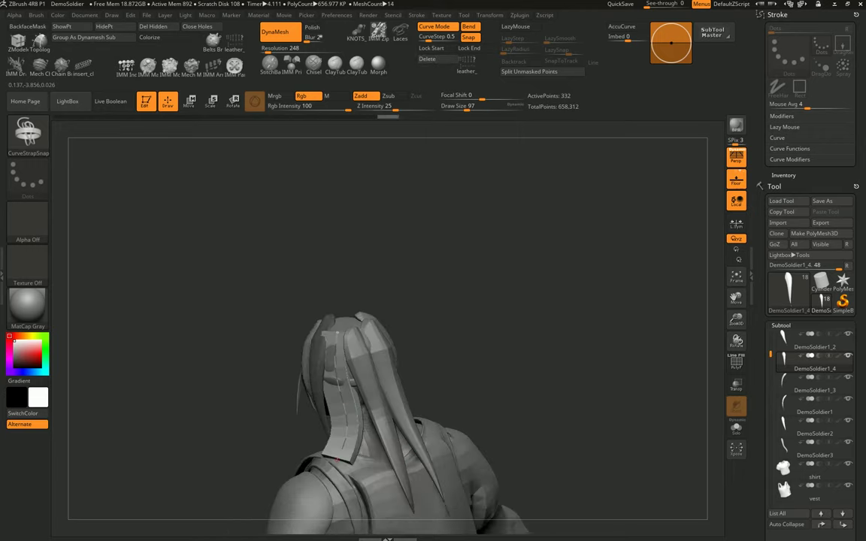
{"action": "type", "text": "s39"}
{"action": "key", "text": "Return"}
{"action": "mouse_move", "coordinate": [421, 376]}
{"action": "left_mouse_down"}
{"action": "mouse_move", "coordinate": [359, 417]}
{"action": "mouse_move", "coordinate": [374, 385]}
{"action": "left_mouse_up"}
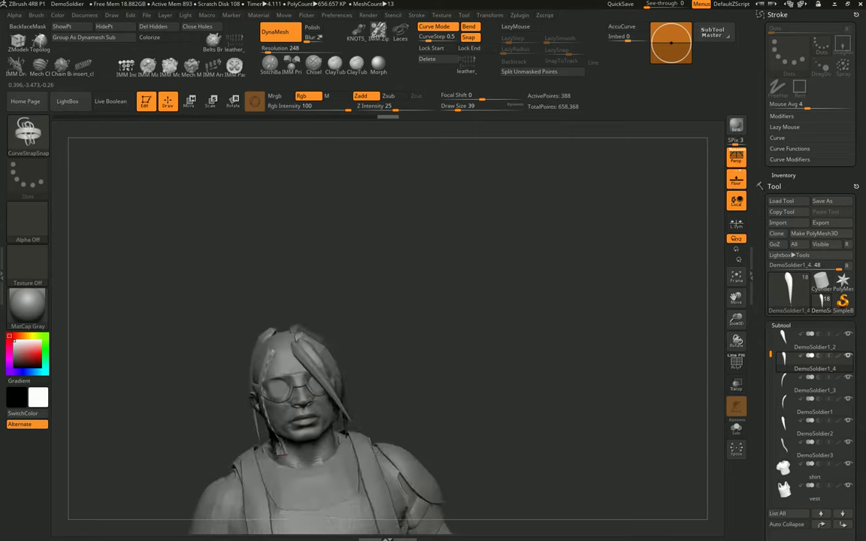
{"action": "type", "text": "s116"}
{"action": "key", "text": "Return"}
{"action": "left_click_drag", "start_coordinate": [256, 316], "coordinate": [260, 417]}
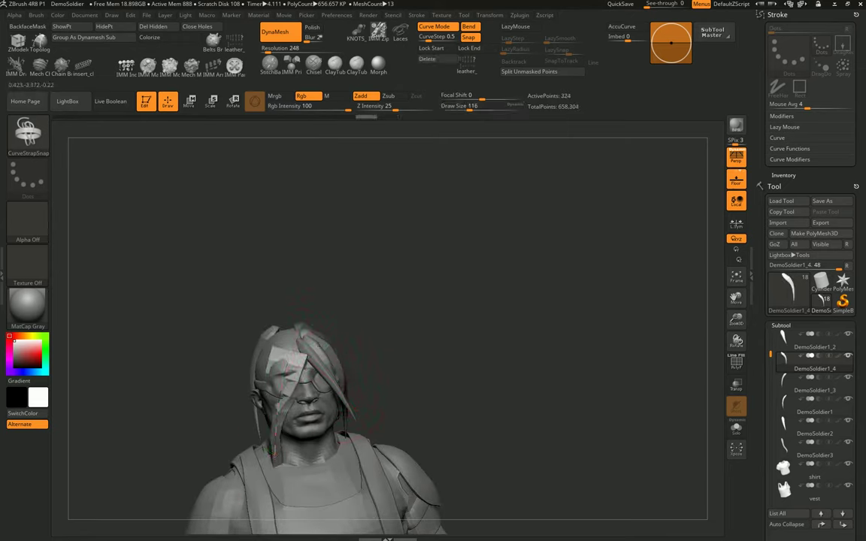
{"action": "left_click_drag", "start_coordinate": [467, 339], "coordinate": [541, 342]}
{"action": "mouse_move", "coordinate": [452, 353]}
{"action": "left_mouse_down"}
{"action": "mouse_move", "coordinate": [391, 361]}
{"action": "mouse_move", "coordinate": [301, 410]}
{"action": "left_mouse_up"}
Step: Set the strap brush to size 49 and stretch a strap up the left side of the head to the crown
{"action": "key", "text": "s"}
{"action": "left_click_drag", "start_coordinate": [271, 305], "coordinate": [274, 396]}
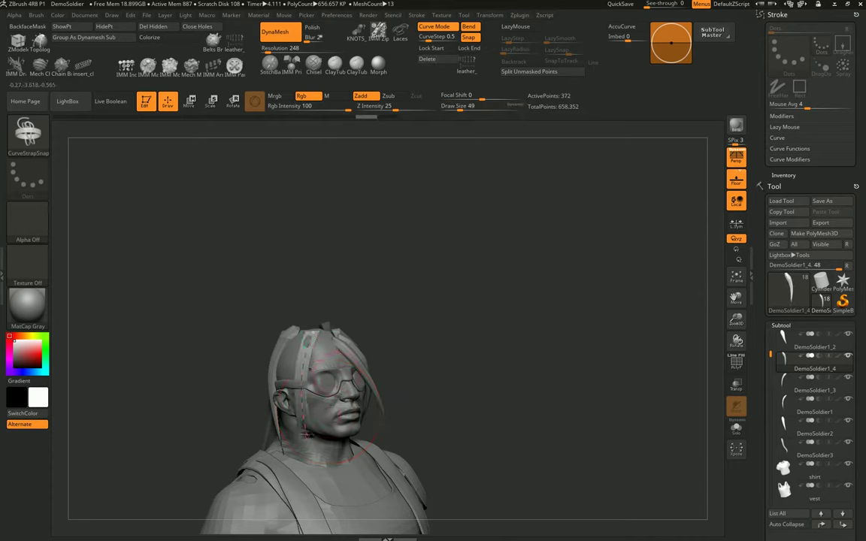
{"action": "mouse_move", "coordinate": [466, 346]}
{"action": "left_mouse_down"}
{"action": "mouse_move", "coordinate": [541, 349]}
{"action": "mouse_move", "coordinate": [421, 349]}
{"action": "mouse_move", "coordinate": [519, 349]}
{"action": "mouse_move", "coordinate": [436, 353]}
{"action": "mouse_move", "coordinate": [416, 363]}
{"action": "mouse_move", "coordinate": [485, 363]}
{"action": "left_mouse_up"}
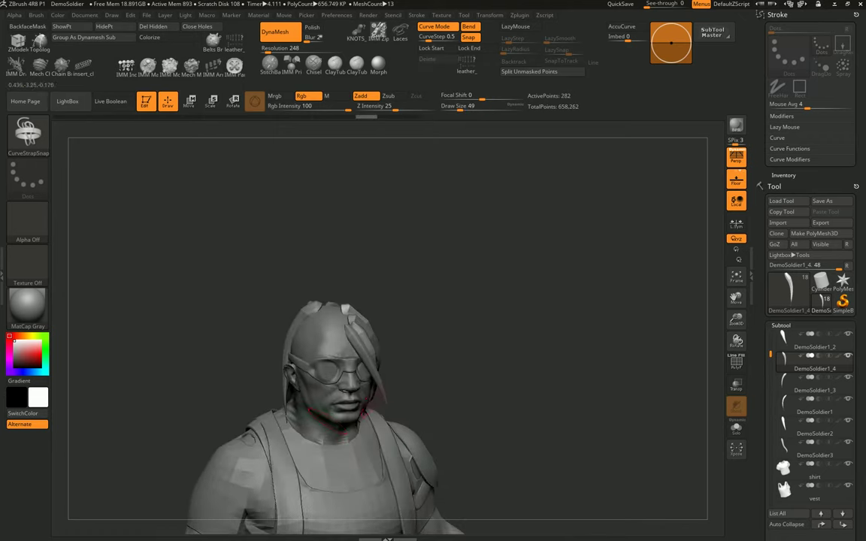
{"action": "left_click_drag", "start_coordinate": [308, 397], "coordinate": [324, 290]}
{"action": "left_click_drag", "start_coordinate": [421, 354], "coordinate": [469, 266]}
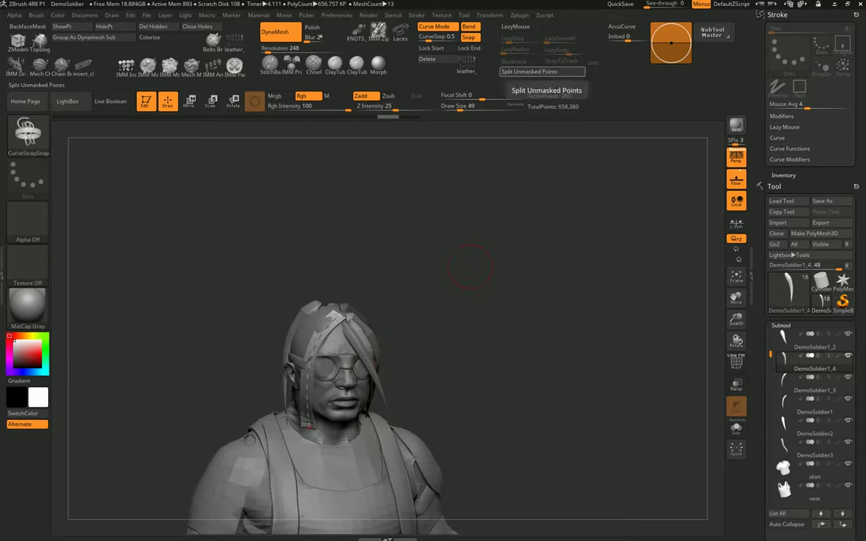
Step: Split the strap off as DemoSoldier1_5 and nudge it slightly into place on the head
{"action": "left_click", "coordinate": [541, 71]}
{"action": "left_click_drag", "start_coordinate": [472, 288], "coordinate": [527, 289]}
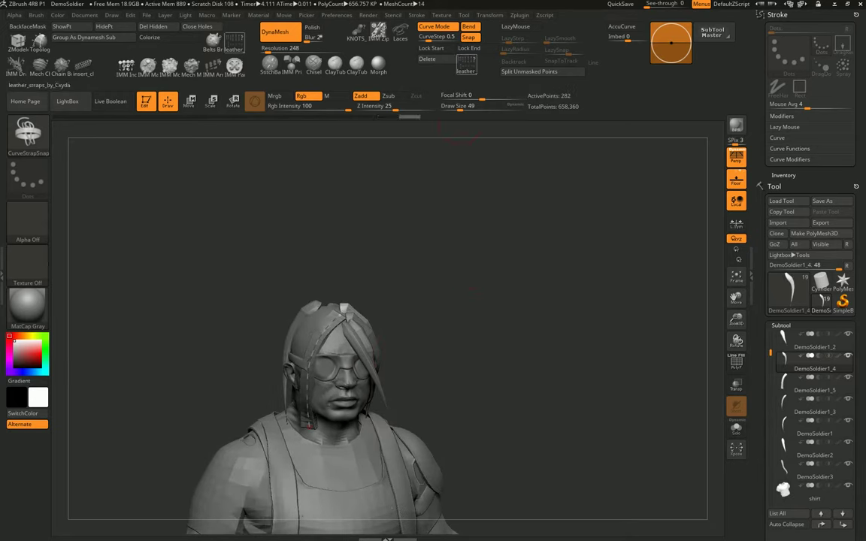
{"action": "left_click_drag", "start_coordinate": [526, 339], "coordinate": [391, 339]}
{"action": "key", "text": "w"}
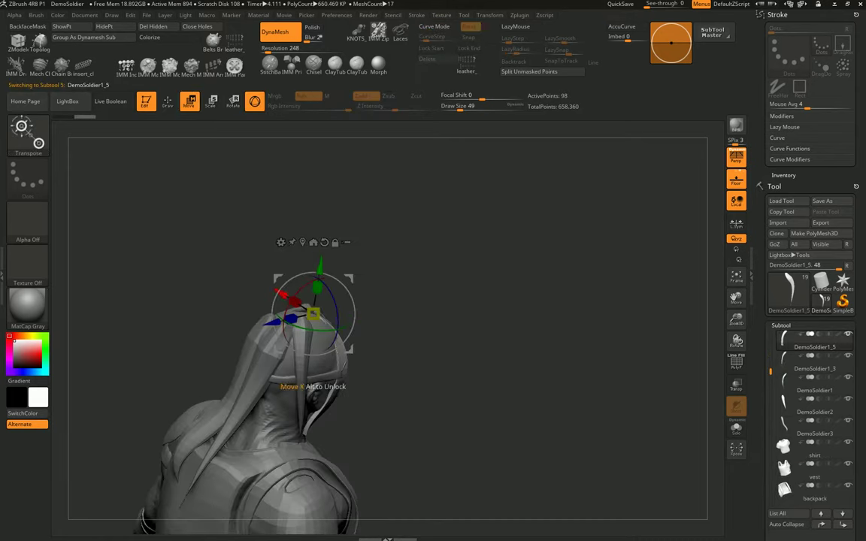
{"action": "left_click_drag", "start_coordinate": [526, 338], "coordinate": [421, 339]}
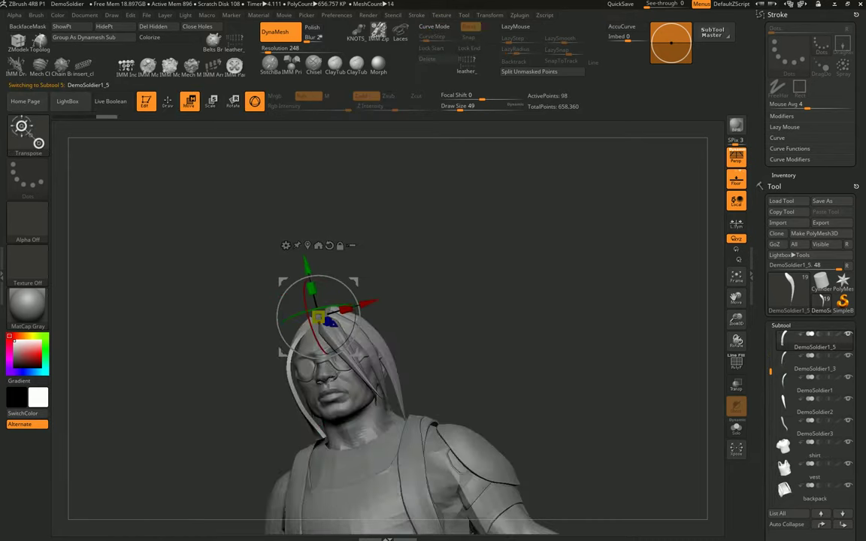
{"action": "left_click_drag", "start_coordinate": [496, 339], "coordinate": [451, 338]}
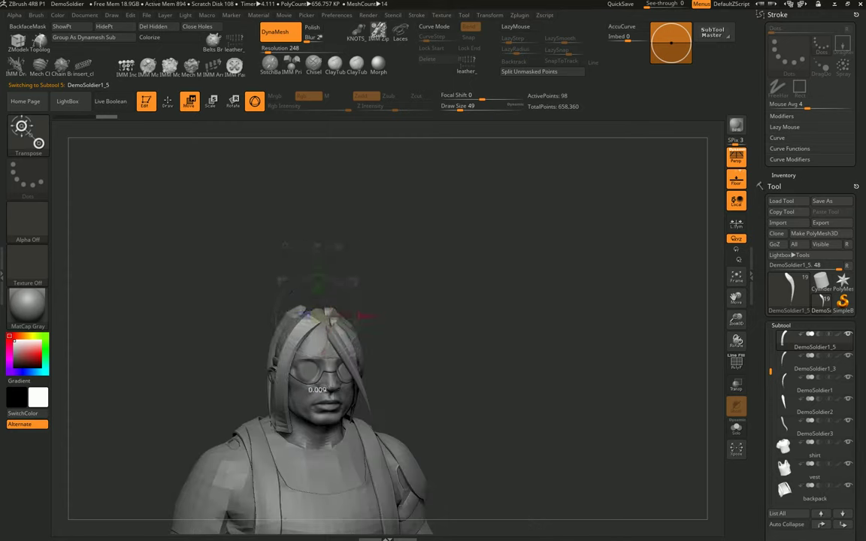
{"action": "mouse_move", "coordinate": [488, 339]}
{"action": "left_mouse_down"}
{"action": "mouse_move", "coordinate": [436, 338]}
{"action": "mouse_move", "coordinate": [496, 338]}
{"action": "left_mouse_up"}
Step: Return to sculpting with the Pinch brush at size 158 and Z intensity 20, checking the face
{"action": "key", "text": "q"}
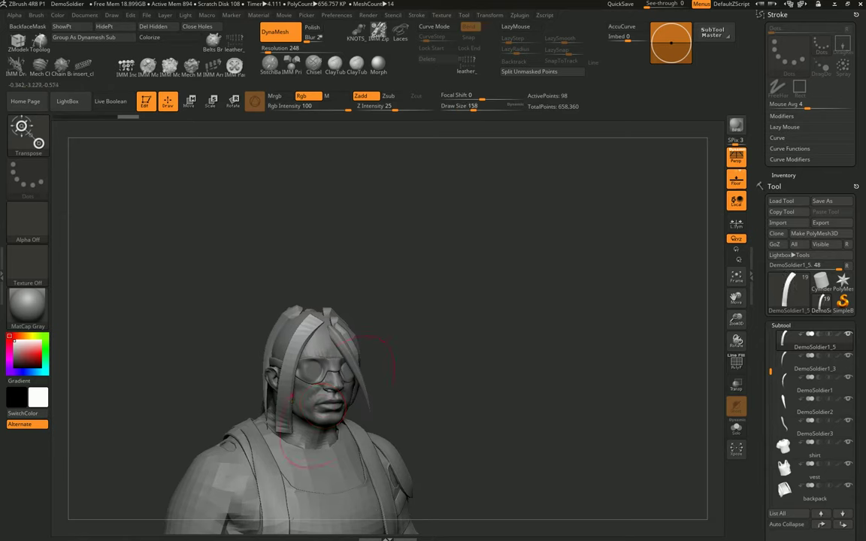
{"action": "key", "text": "ctrl"}
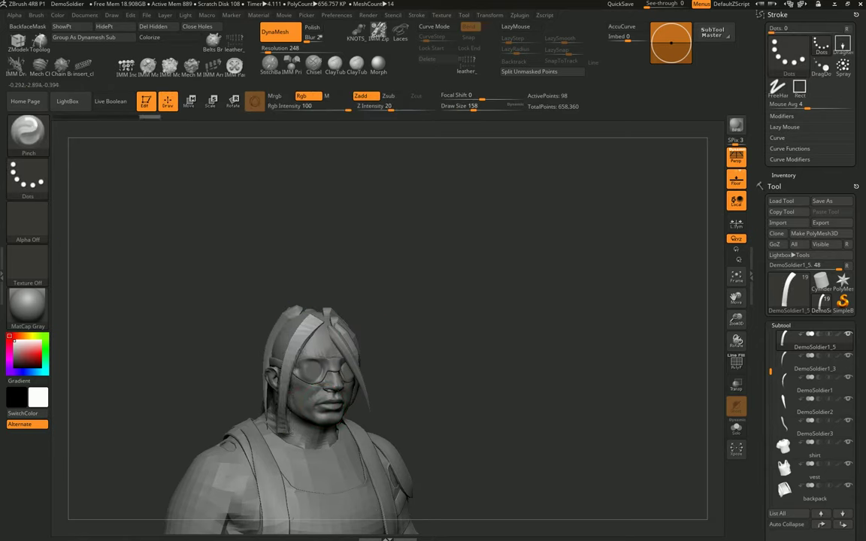
{"action": "left_click_drag", "start_coordinate": [421, 338], "coordinate": [335, 406]}
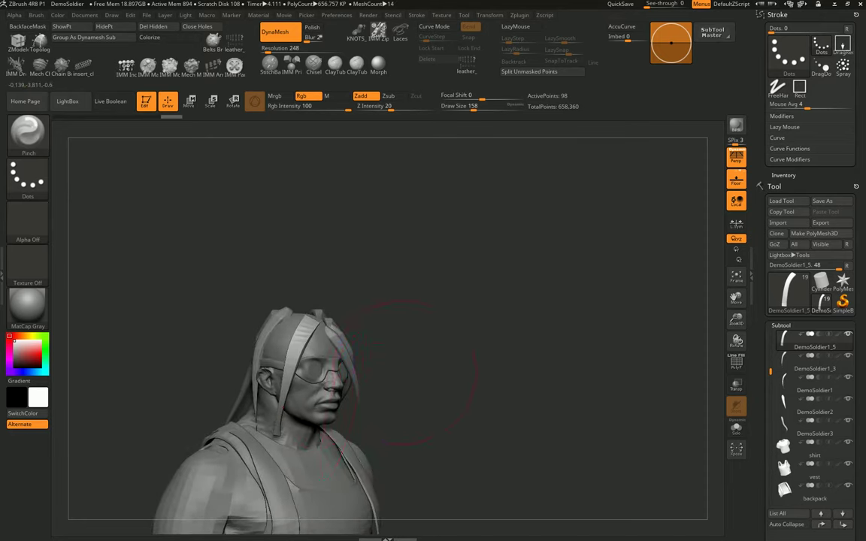
{"action": "mouse_move", "coordinate": [424, 342]}
{"action": "left_mouse_down"}
{"action": "mouse_move", "coordinate": [403, 371]}
{"action": "mouse_move", "coordinate": [413, 363]}
{"action": "left_mouse_up"}
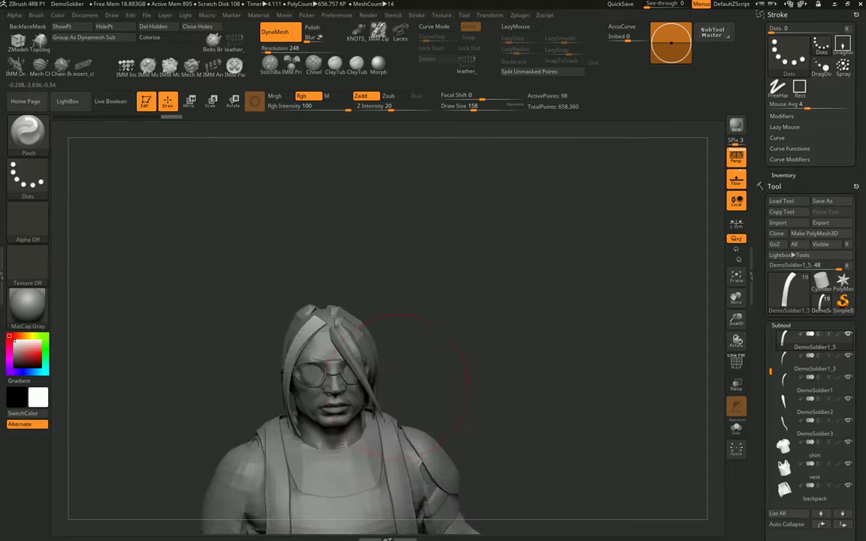
{"action": "left_click", "coordinate": [27, 132]}
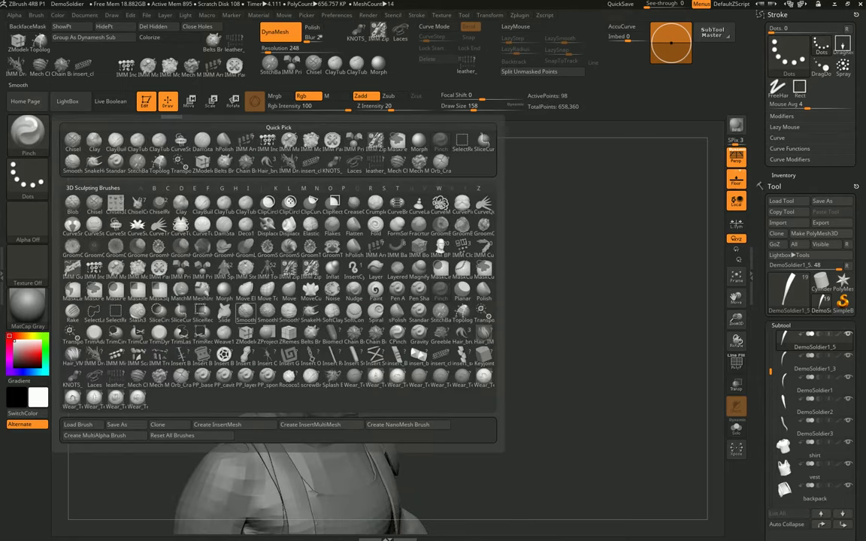
Step: Switch back to the CurveStrapSnap brush at draw size 77
{"action": "left_click", "coordinate": [119, 224]}
{"action": "key", "text": "s"}
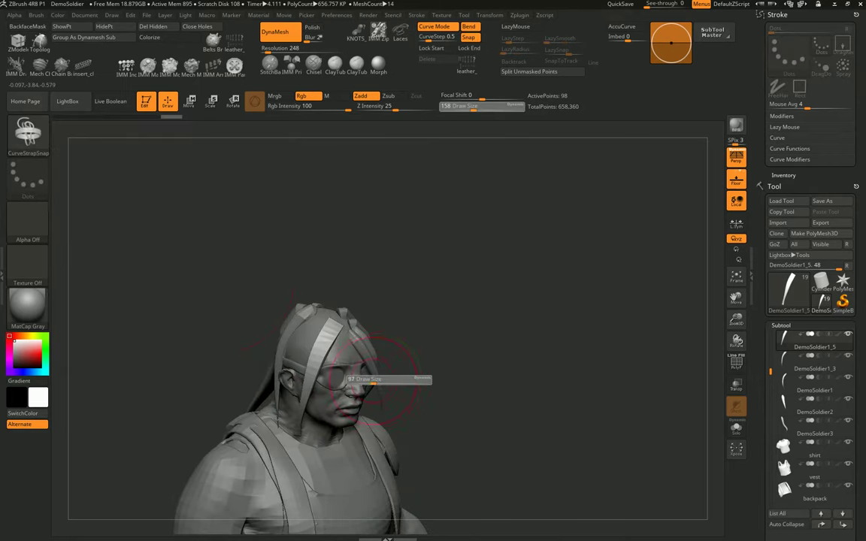
{"action": "left_click_drag", "start_coordinate": [367, 380], "coordinate": [320, 380]}
Step: Expand the Stroke Curve Functions, Lazy Mouse and Curve Modifiers settings and open the Curve Falloff editor
{"action": "left_click", "coordinate": [789, 148]}
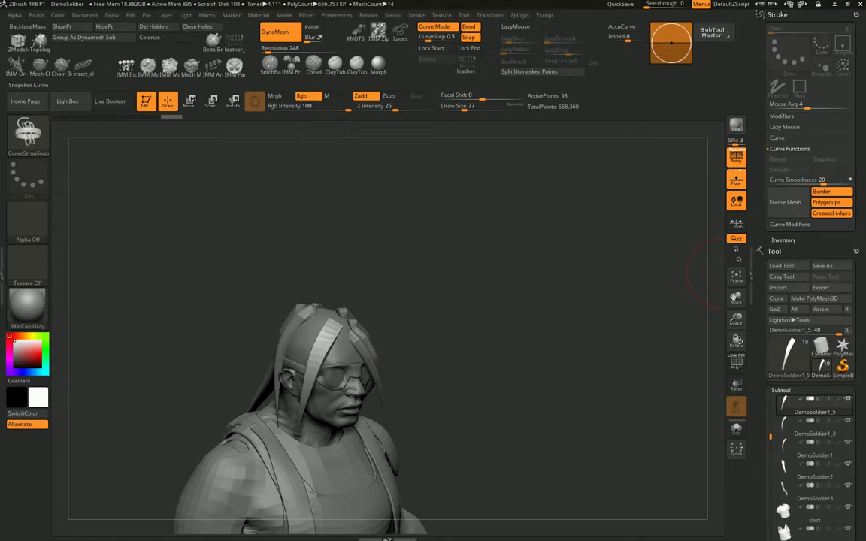
{"action": "left_click", "coordinate": [789, 224]}
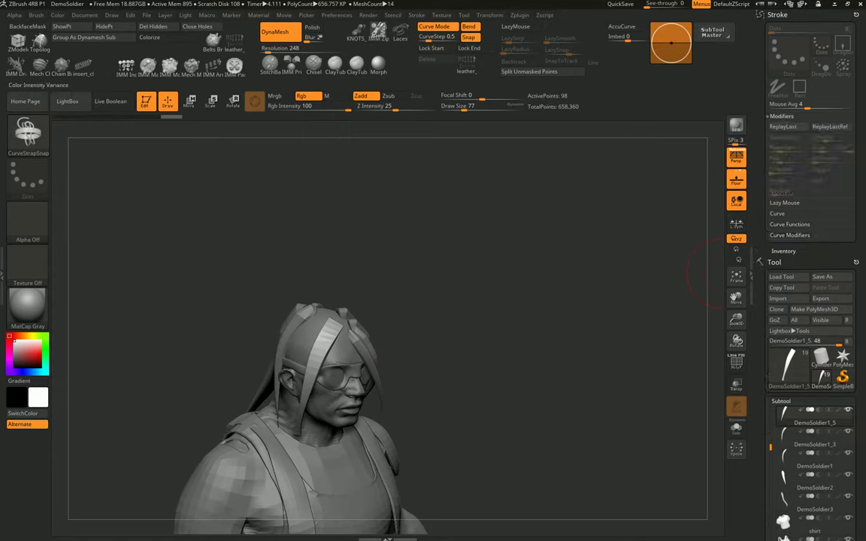
{"action": "left_click", "coordinate": [789, 160]}
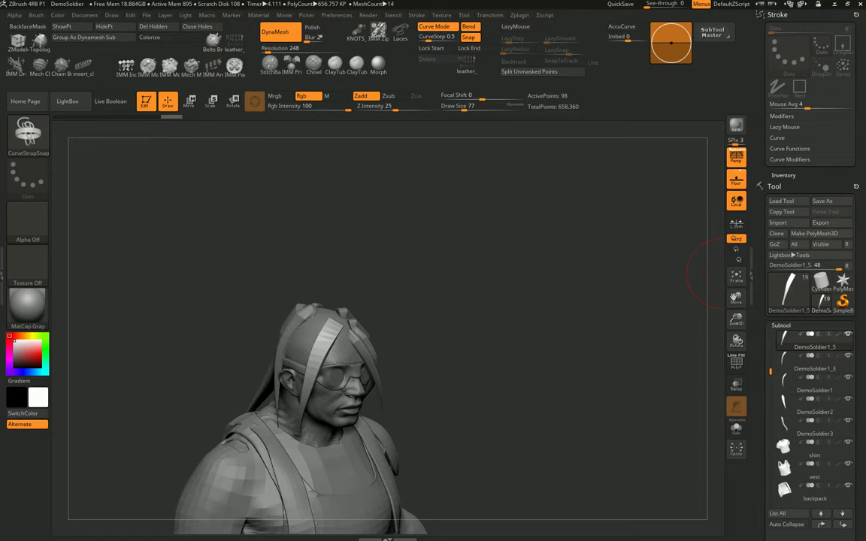
{"action": "left_click", "coordinate": [777, 14]}
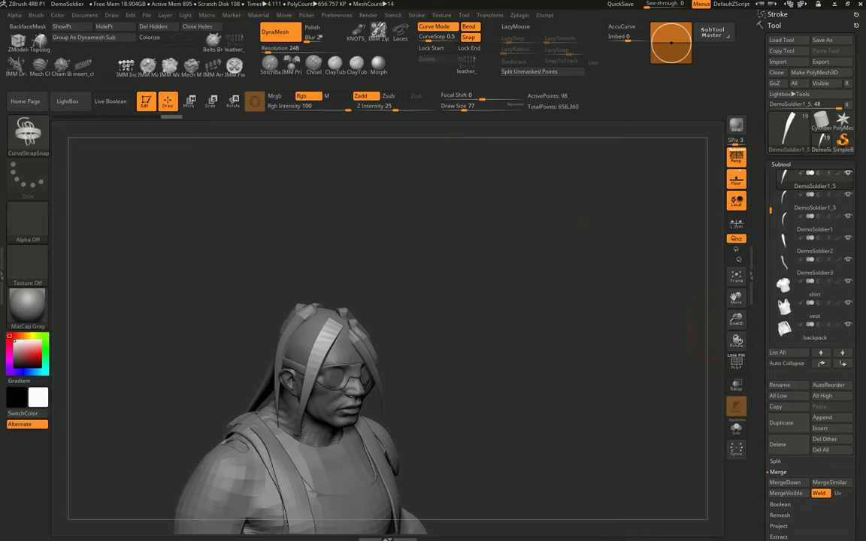
{"action": "left_click", "coordinate": [777, 14]}
{"action": "left_click", "coordinate": [784, 127]}
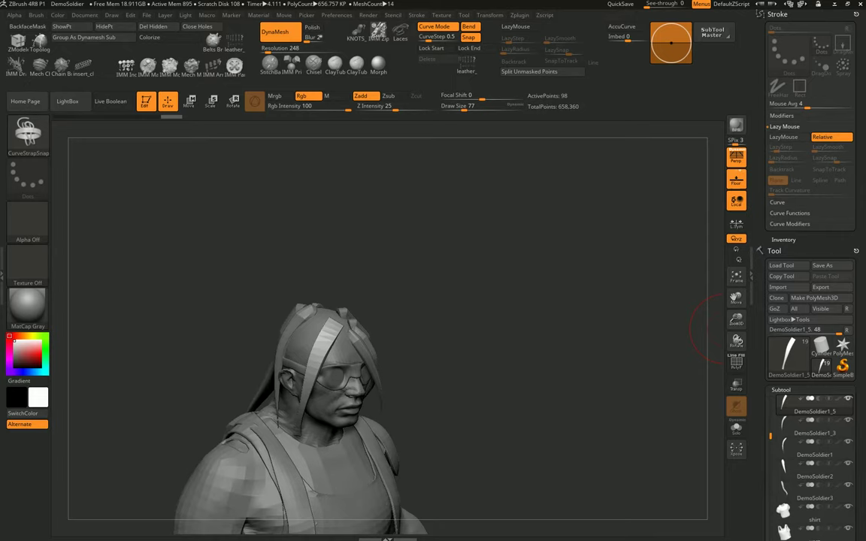
{"action": "left_click", "coordinate": [790, 223]}
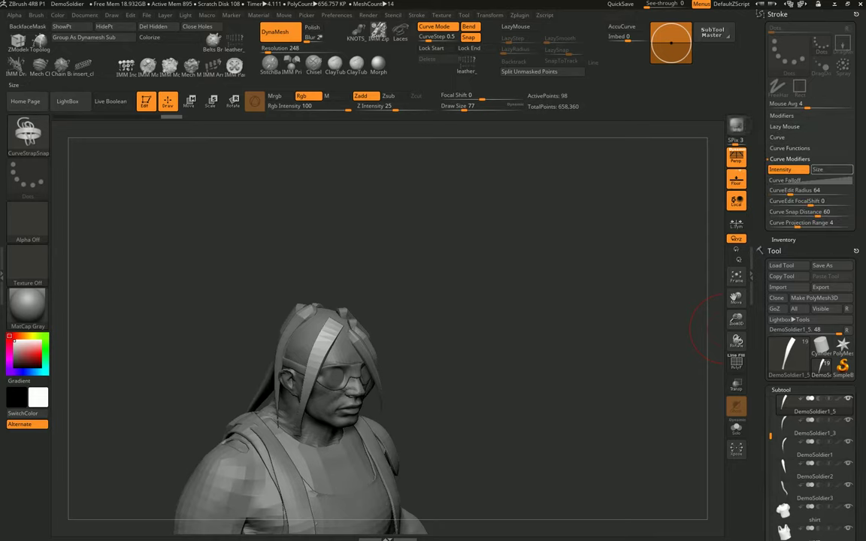
{"action": "left_click", "coordinate": [784, 181]}
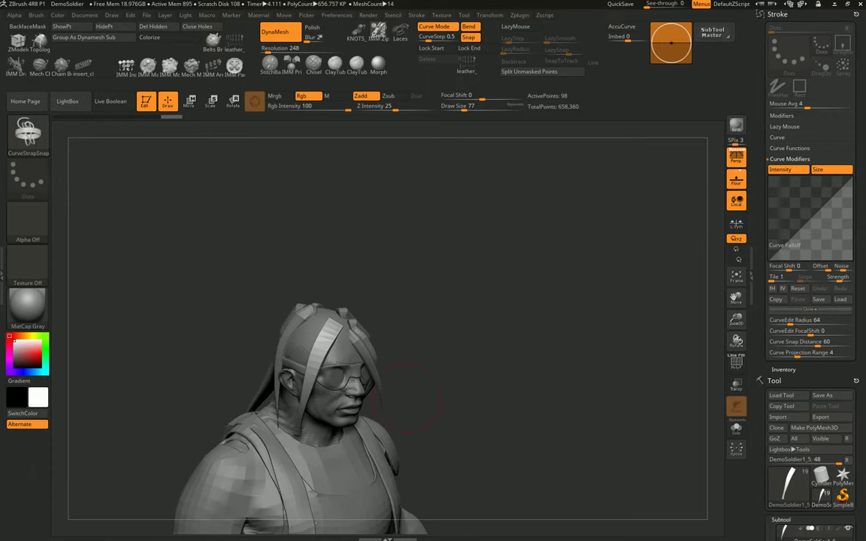
Step: Discard trial straps over the head and raise the AccuCurve Imbed to 100
{"action": "mouse_move", "coordinate": [335, 429]}
{"action": "left_mouse_down"}
{"action": "mouse_move", "coordinate": [406, 369]}
{"action": "mouse_move", "coordinate": [404, 390]}
{"action": "left_mouse_up"}
{"action": "left_click_drag", "start_coordinate": [294, 433], "coordinate": [346, 323]}
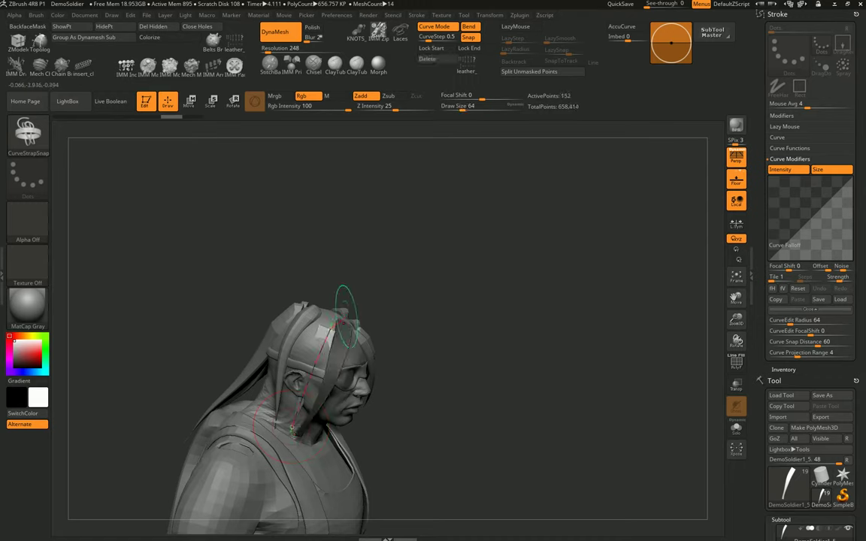
{"action": "key", "text": "ctrl+z"}
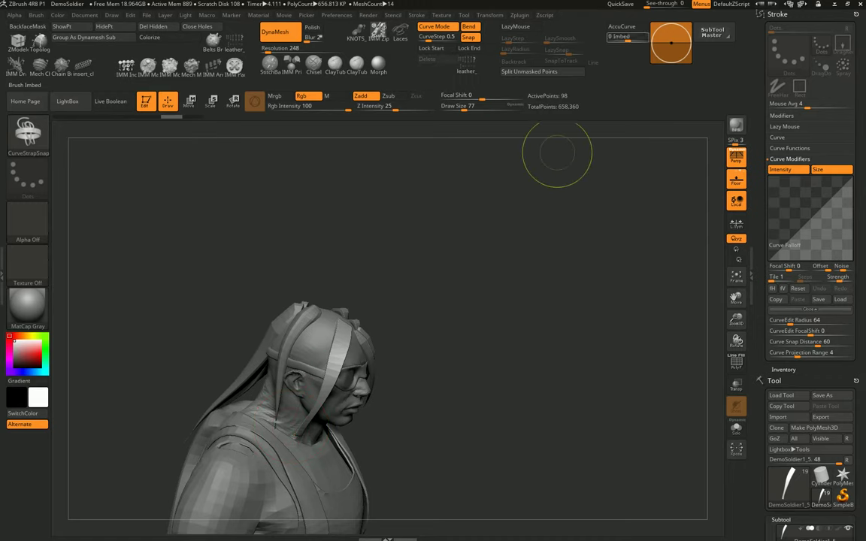
{"action": "left_click_drag", "start_coordinate": [628, 36], "coordinate": [637, 36]}
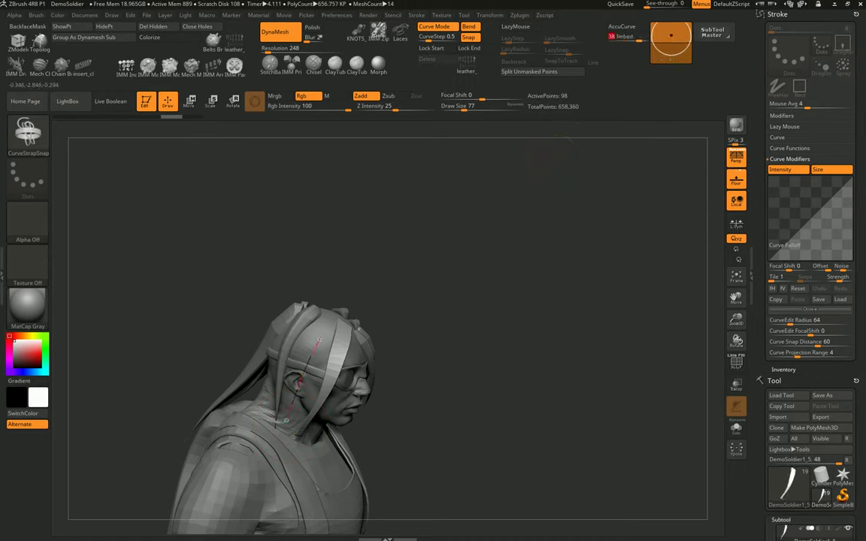
{"action": "left_click_drag", "start_coordinate": [286, 419], "coordinate": [286, 419]}
{"action": "left_click_drag", "start_coordinate": [345, 271], "coordinate": [417, 267]}
{"action": "key", "text": "ctrl+z"}
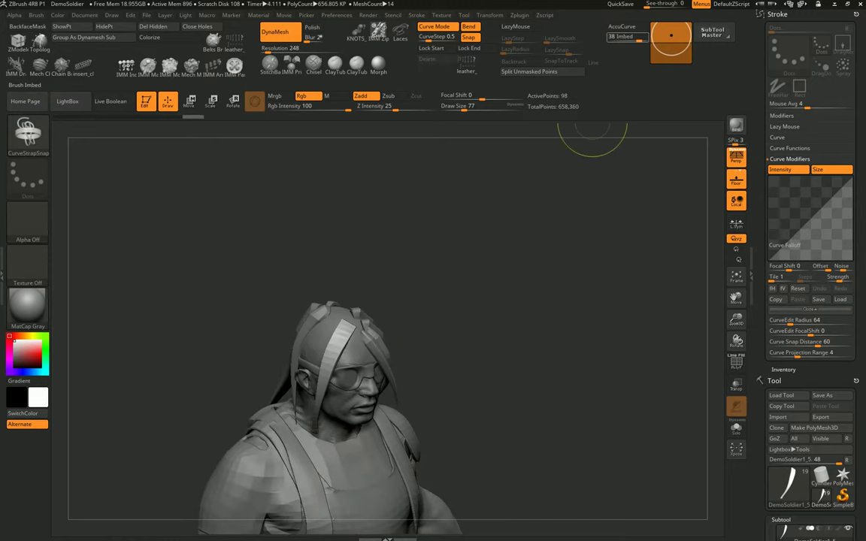
Step: Lay a strap across the head at draw size 49 and commit it as new mesh DemoSoldier1_6
{"action": "left_click", "coordinate": [313, 446]}
{"action": "left_click_drag", "start_coordinate": [338, 368], "coordinate": [399, 371]}
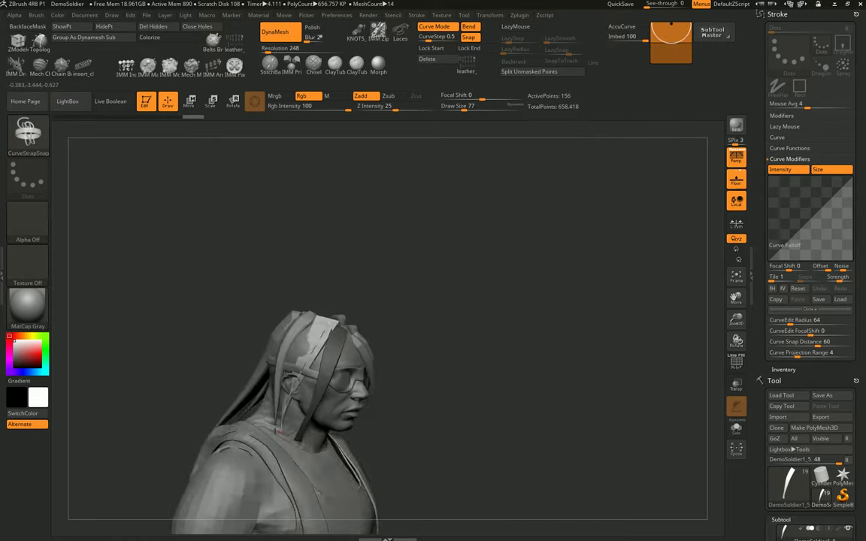
{"action": "key", "text": "s"}
{"action": "mouse_move", "coordinate": [399, 333]}
{"action": "left_mouse_down"}
{"action": "mouse_move", "coordinate": [376, 334]}
{"action": "mouse_move", "coordinate": [411, 360]}
{"action": "left_mouse_up"}
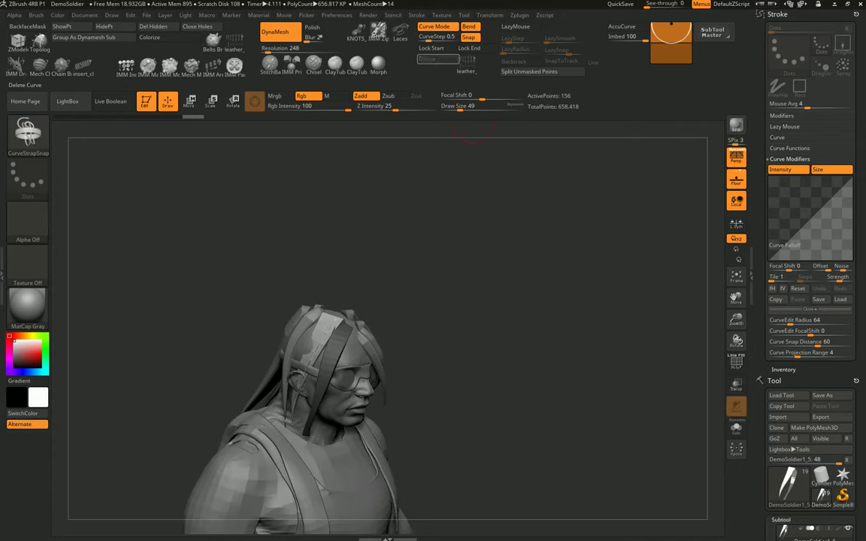
{"action": "left_click", "coordinate": [342, 352]}
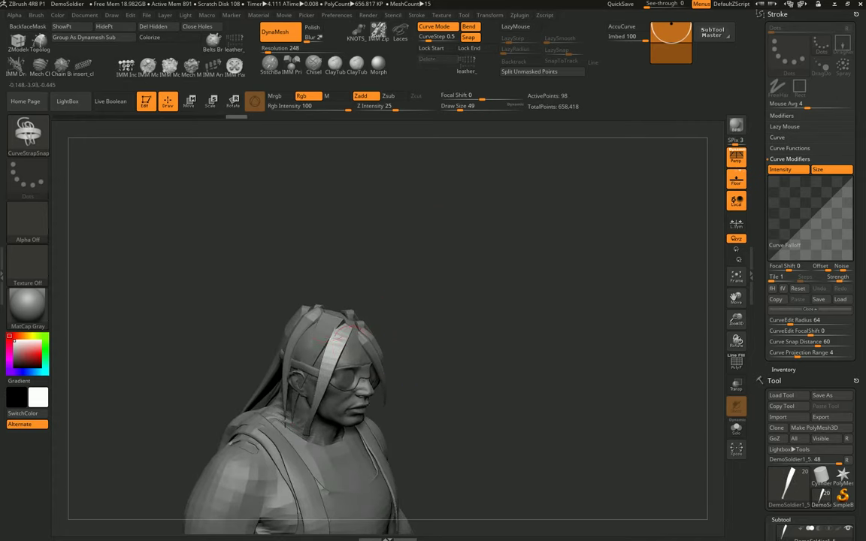
Step: Switch to the SnakeHook brush and select the hair subtool
{"action": "left_click_drag", "start_coordinate": [338, 331], "coordinate": [301, 335]}
{"action": "key", "text": "b"}
{"action": "key", "text": "s"}
{"action": "key", "text": "h"}
{"action": "left_click", "coordinate": [345, 367], "text": "alt"}
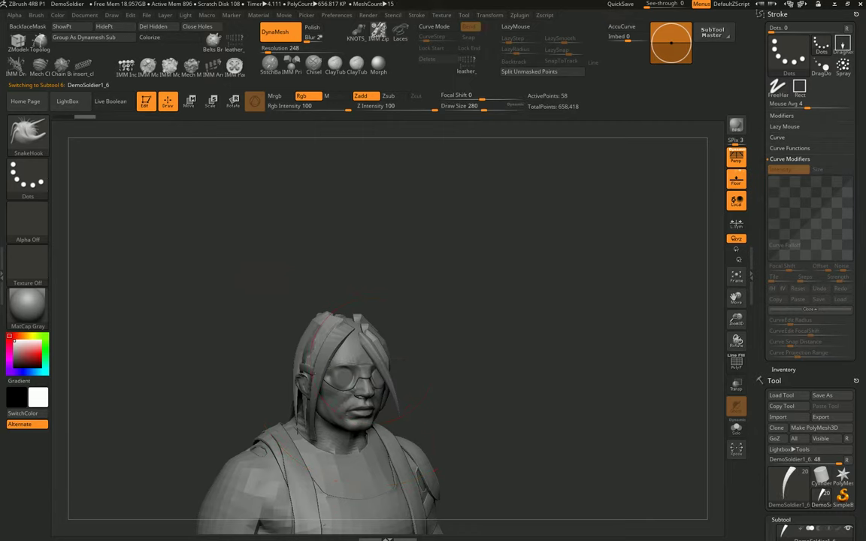
Step: Inspect the hair from side and front views, then lower SnakeHook Draw Size from 280 to 163
{"action": "left_click_drag", "start_coordinate": [434, 472], "coordinate": [526, 469]}
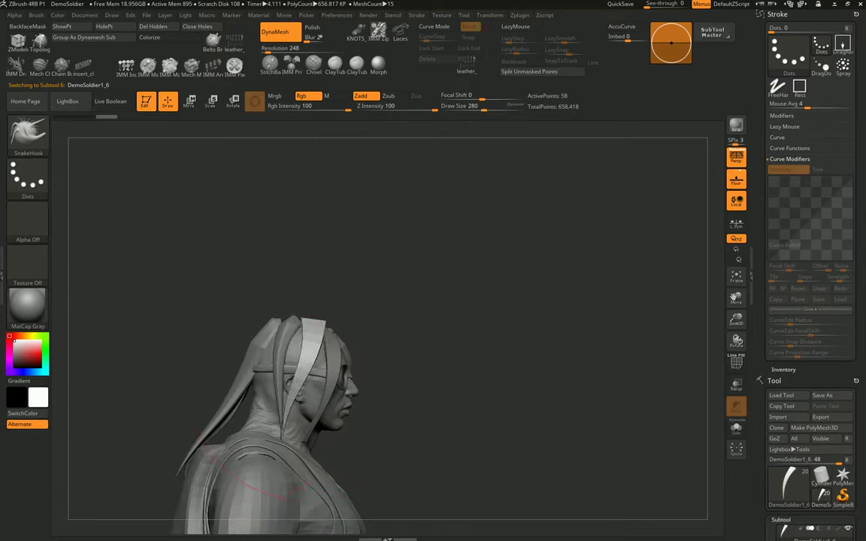
{"action": "left_click_drag", "start_coordinate": [400, 359], "coordinate": [429, 361]}
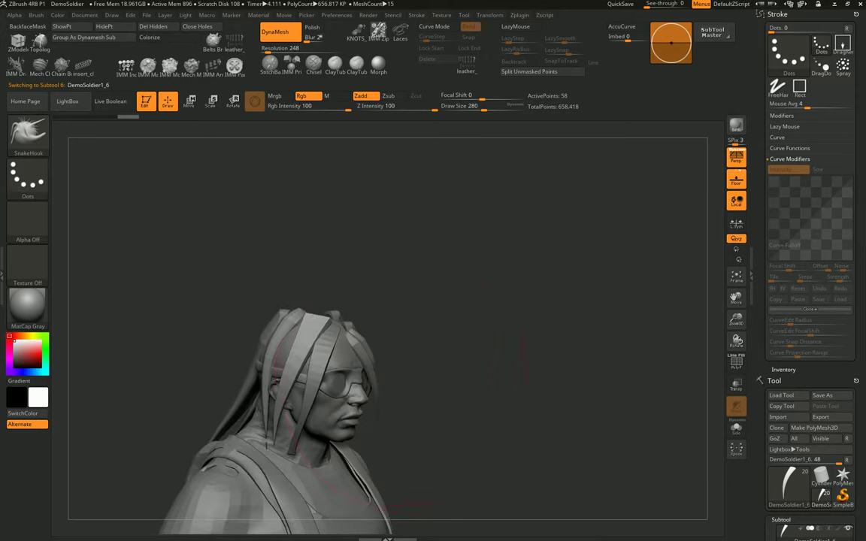
{"action": "mouse_move", "coordinate": [421, 324]}
{"action": "left_mouse_down"}
{"action": "mouse_move", "coordinate": [331, 322]}
{"action": "mouse_move", "coordinate": [342, 314]}
{"action": "mouse_move", "coordinate": [449, 378]}
{"action": "mouse_move", "coordinate": [402, 380]}
{"action": "mouse_move", "coordinate": [416, 374]}
{"action": "left_mouse_up"}
{"action": "key", "text": "s"}
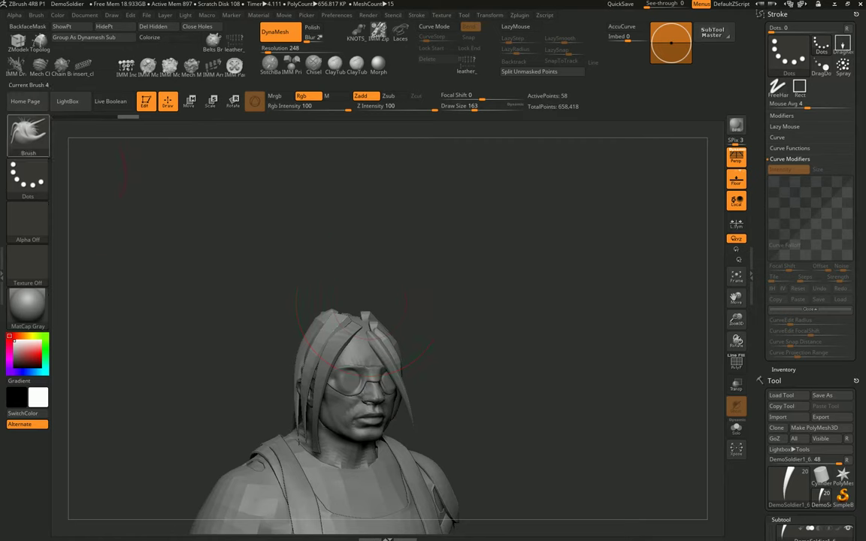
Step: Select CurveStrapSnap at draw size 46 and draw a strap curve from the forehead down the face
{"action": "key", "text": "b"}
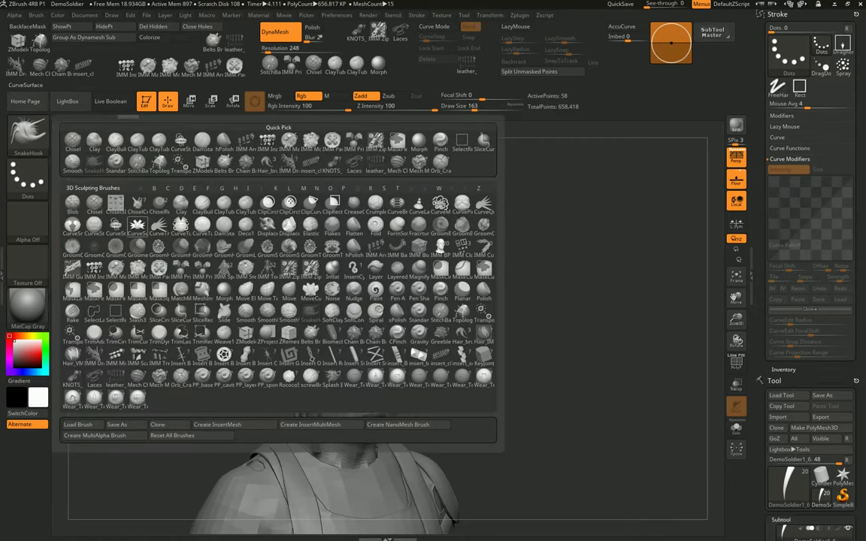
{"action": "left_click", "coordinate": [94, 224]}
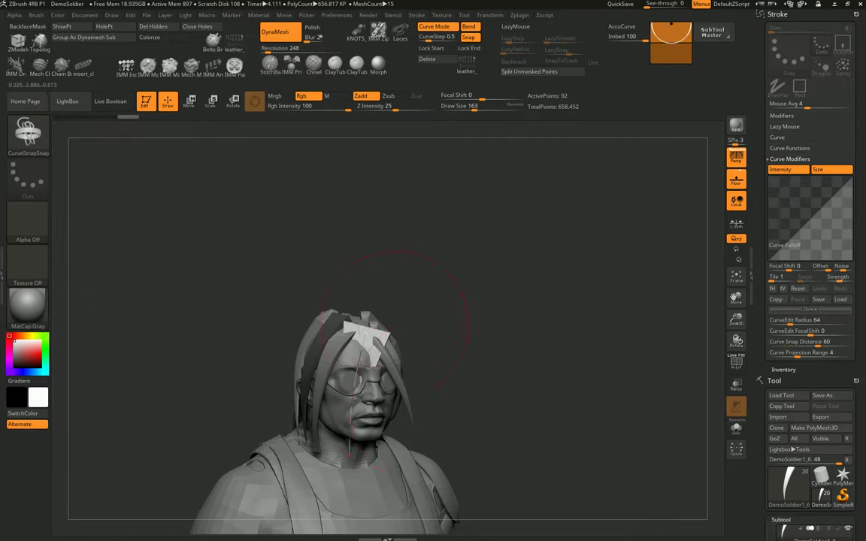
{"action": "left_click_drag", "start_coordinate": [396, 318], "coordinate": [370, 385], "text": "shift"}
{"action": "key", "text": "s"}
{"action": "left_click_drag", "start_coordinate": [526, 338], "coordinate": [289, 444]}
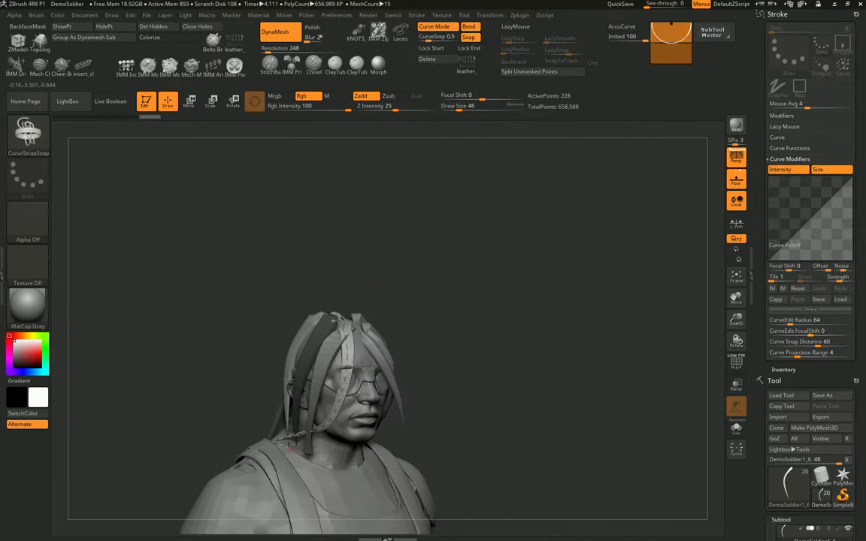
{"action": "key", "text": "ctrl+z"}
{"action": "left_click_drag", "start_coordinate": [358, 314], "coordinate": [341, 441]}
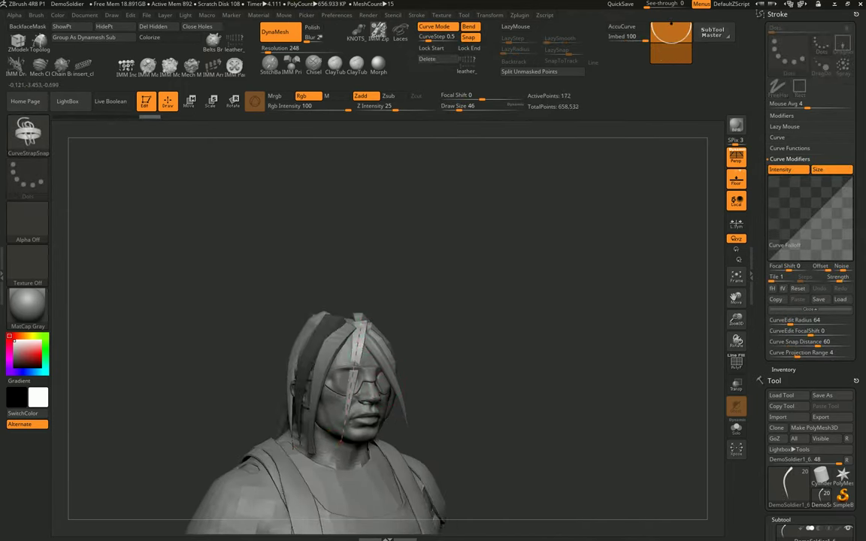
{"action": "left_click_drag", "start_coordinate": [353, 226], "coordinate": [397, 370]}
{"action": "key", "text": "ctrl+z"}
{"action": "left_click_drag", "start_coordinate": [347, 326], "coordinate": [420, 427]}
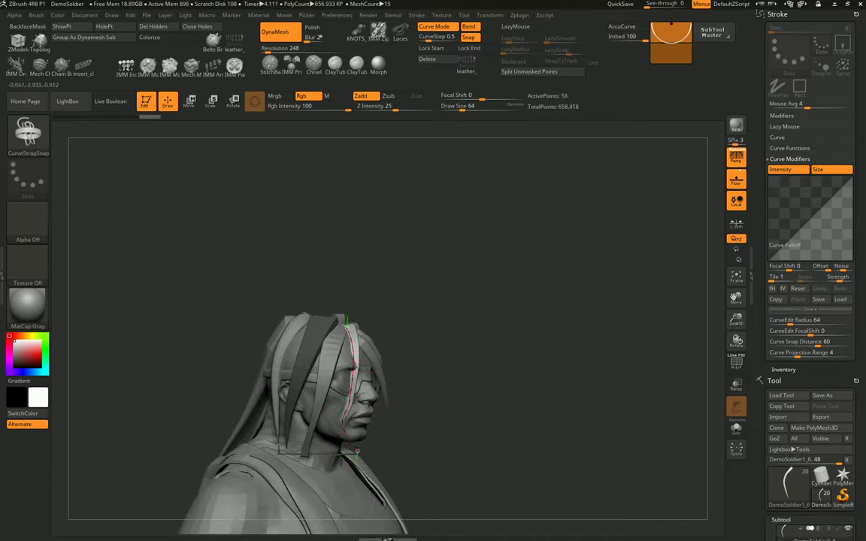
{"action": "mouse_move", "coordinate": [353, 376]}
{"action": "left_mouse_down"}
{"action": "mouse_move", "coordinate": [483, 385]}
{"action": "mouse_move", "coordinate": [335, 328]}
{"action": "left_mouse_up"}
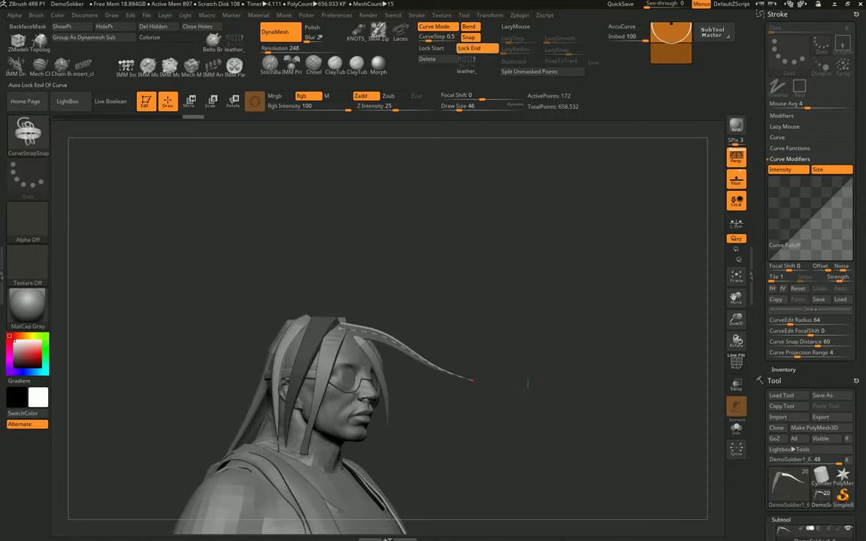
Step: Enable Lock Start, bend the strap's tip downward, and convert the curve into a strip mesh
{"action": "left_click", "coordinate": [431, 47]}
{"action": "left_click_drag", "start_coordinate": [479, 379], "coordinate": [412, 421]}
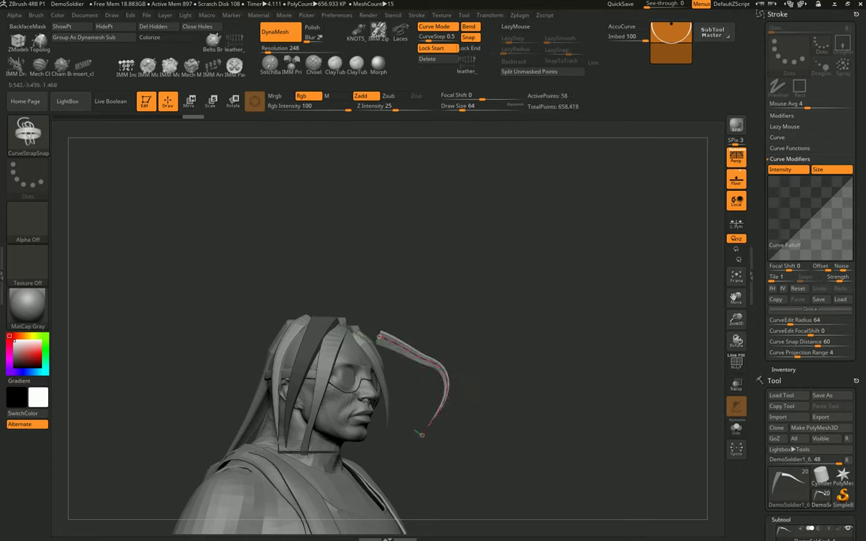
{"action": "key", "text": "ctrl+z"}
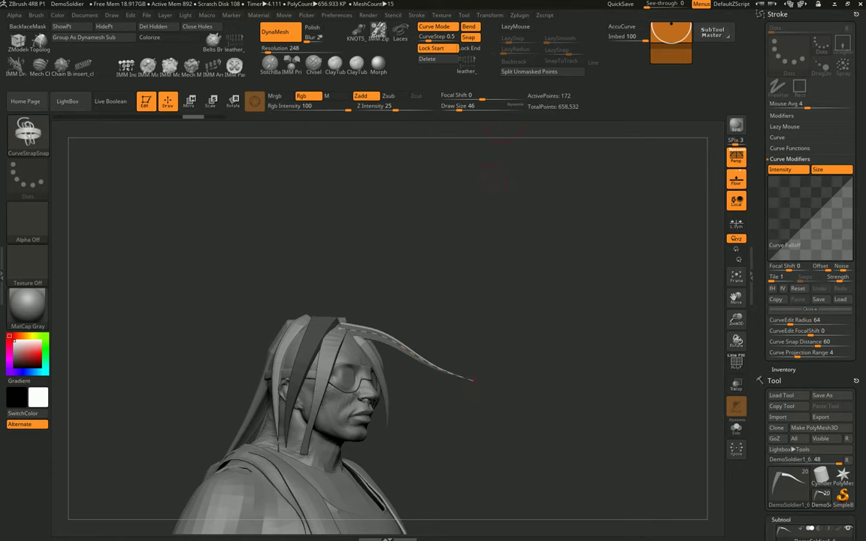
{"action": "key", "text": "ctrl+z"}
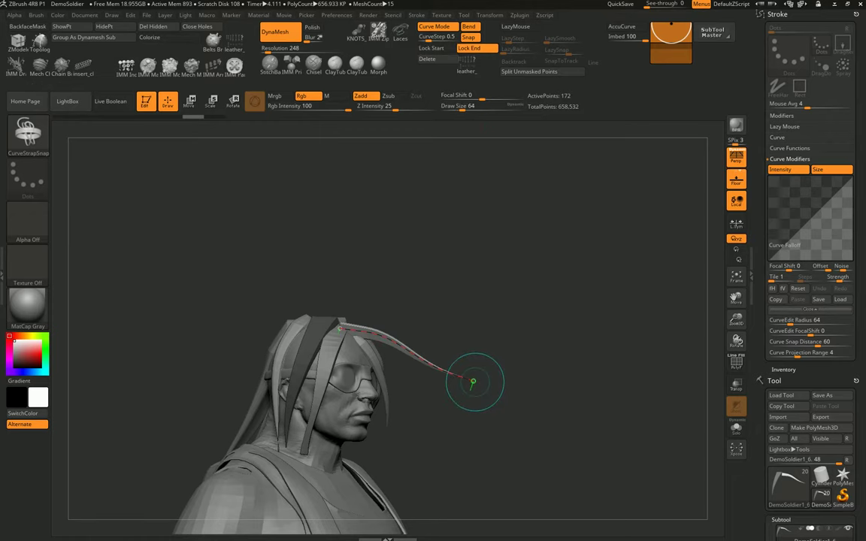
{"action": "mouse_move", "coordinate": [467, 381]}
{"action": "left_mouse_down"}
{"action": "mouse_move", "coordinate": [435, 408]}
{"action": "mouse_move", "coordinate": [401, 406]}
{"action": "mouse_move", "coordinate": [412, 416]}
{"action": "left_mouse_up"}
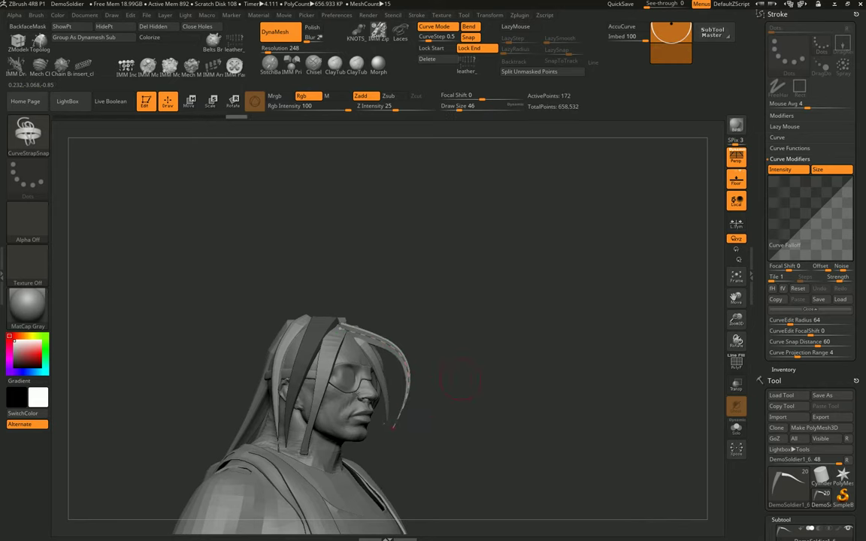
{"action": "left_click_drag", "start_coordinate": [460, 379], "coordinate": [412, 335]}
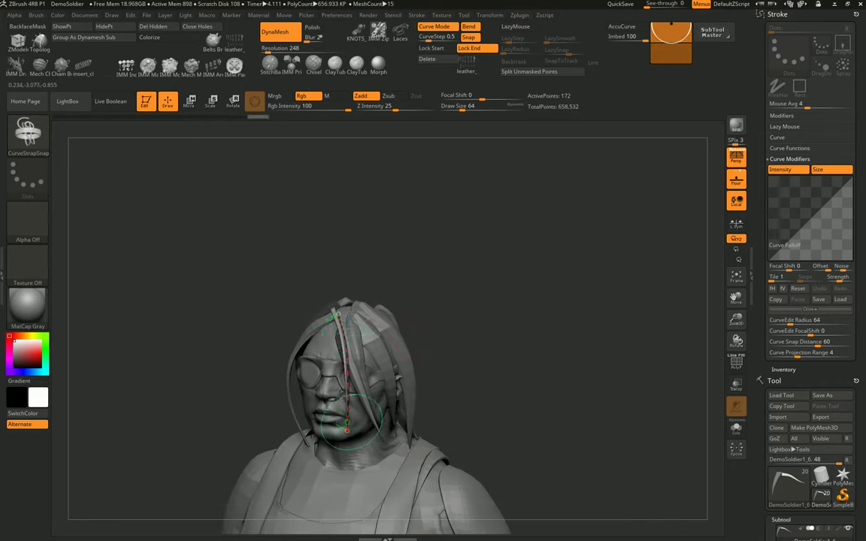
{"action": "mouse_move", "coordinate": [241, 421]}
{"action": "left_mouse_down"}
{"action": "mouse_move", "coordinate": [366, 425]}
{"action": "mouse_move", "coordinate": [259, 432]}
{"action": "left_mouse_up"}
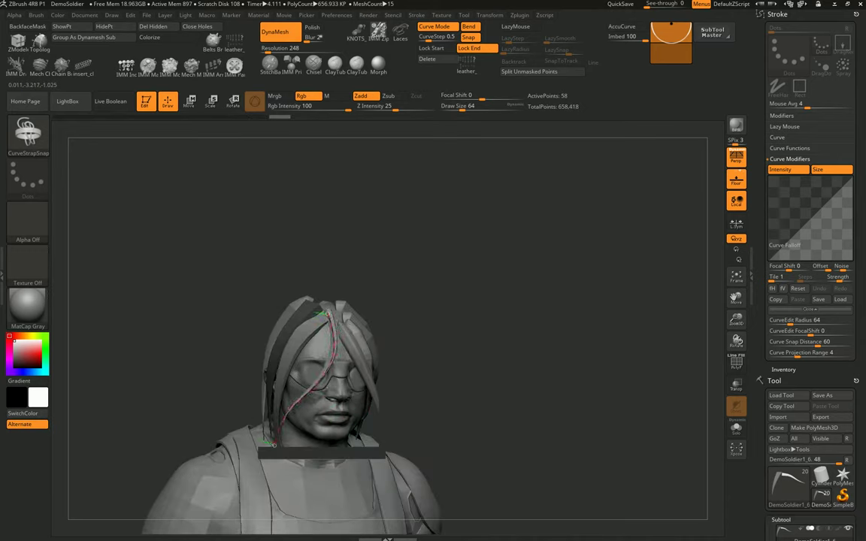
{"action": "left_click", "coordinate": [272, 444]}
Step: Reposition the strap's lower end along the side of the head and draw another strap across the forehead
{"action": "left_click_drag", "start_coordinate": [440, 347], "coordinate": [409, 358]}
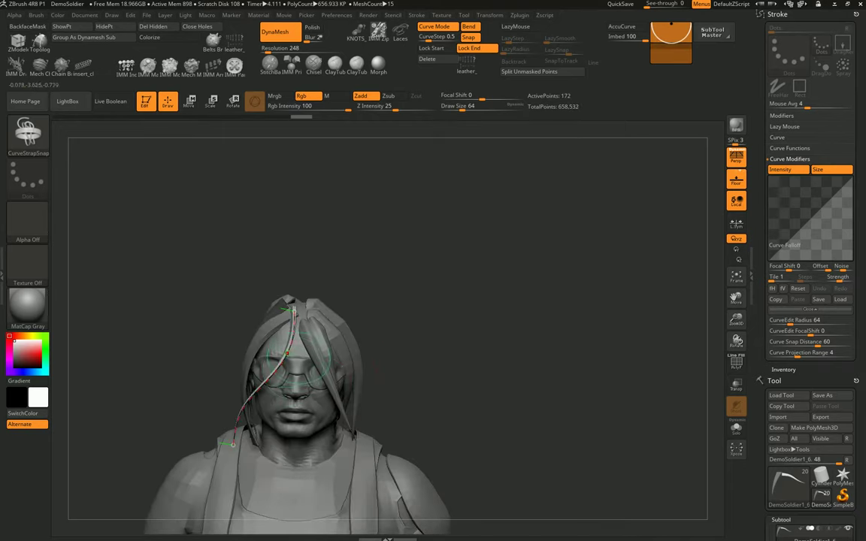
{"action": "left_click_drag", "start_coordinate": [232, 445], "coordinate": [194, 343]}
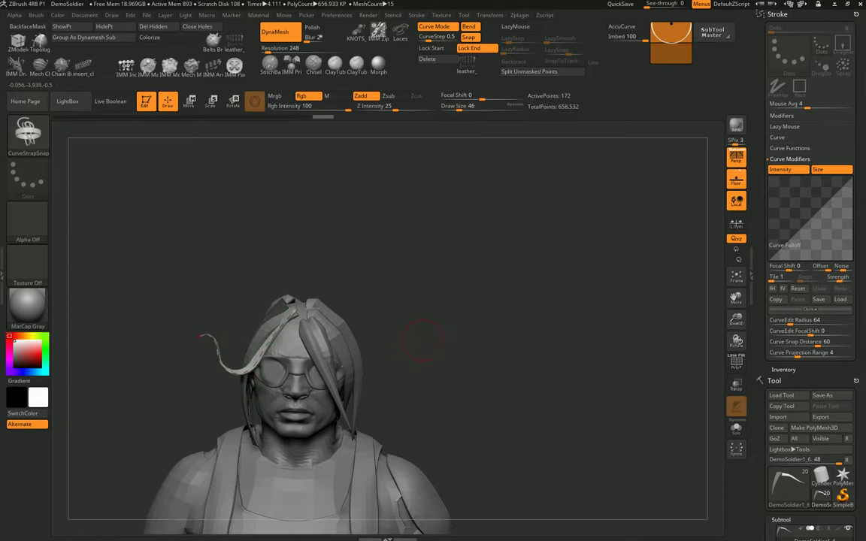
{"action": "left_click_drag", "start_coordinate": [421, 357], "coordinate": [382, 343]}
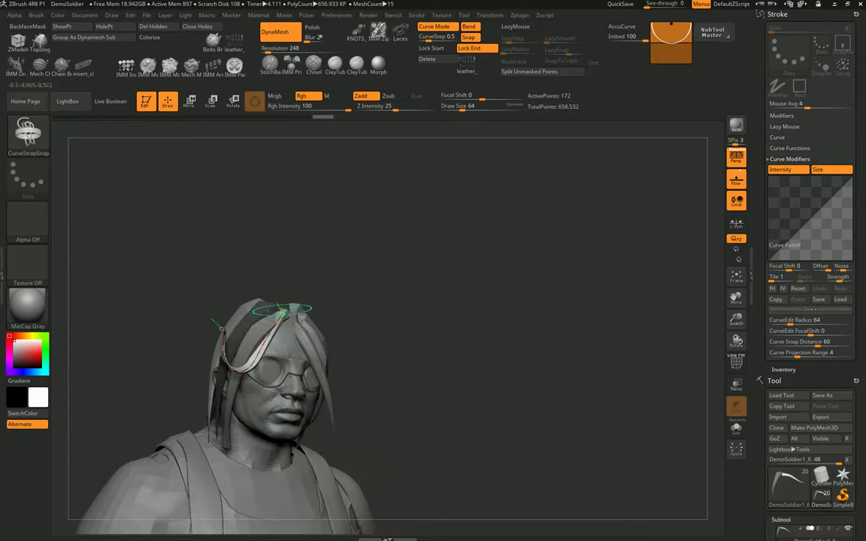
{"action": "left_click_drag", "start_coordinate": [282, 309], "coordinate": [366, 308]}
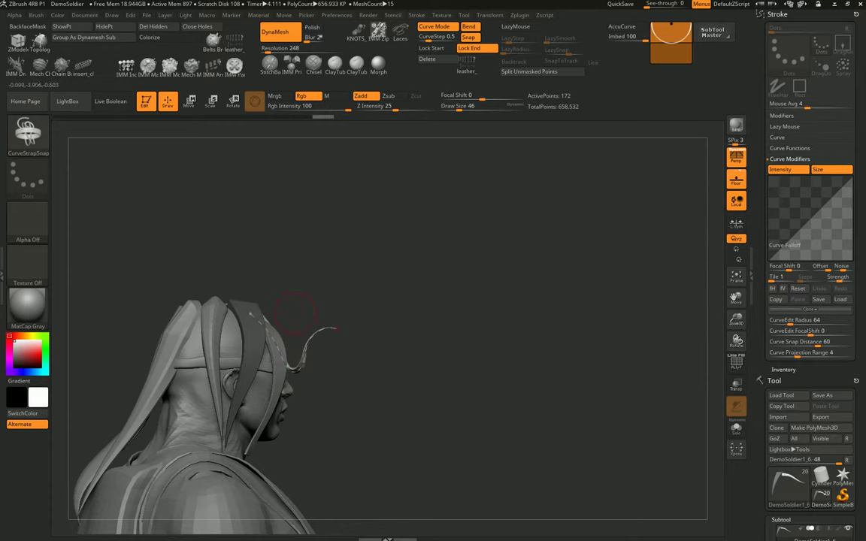
{"action": "left_click_drag", "start_coordinate": [366, 308], "coordinate": [280, 314]}
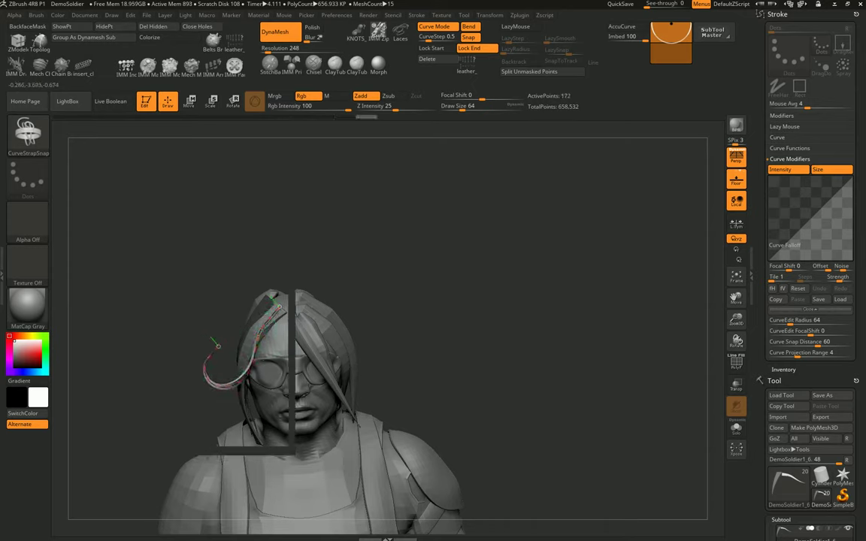
{"action": "mouse_move", "coordinate": [203, 354]}
{"action": "left_mouse_down"}
{"action": "mouse_move", "coordinate": [294, 342]}
{"action": "mouse_move", "coordinate": [267, 308]}
{"action": "mouse_move", "coordinate": [267, 368]}
{"action": "mouse_move", "coordinate": [304, 355]}
{"action": "mouse_move", "coordinate": [274, 357]}
{"action": "left_mouse_up"}
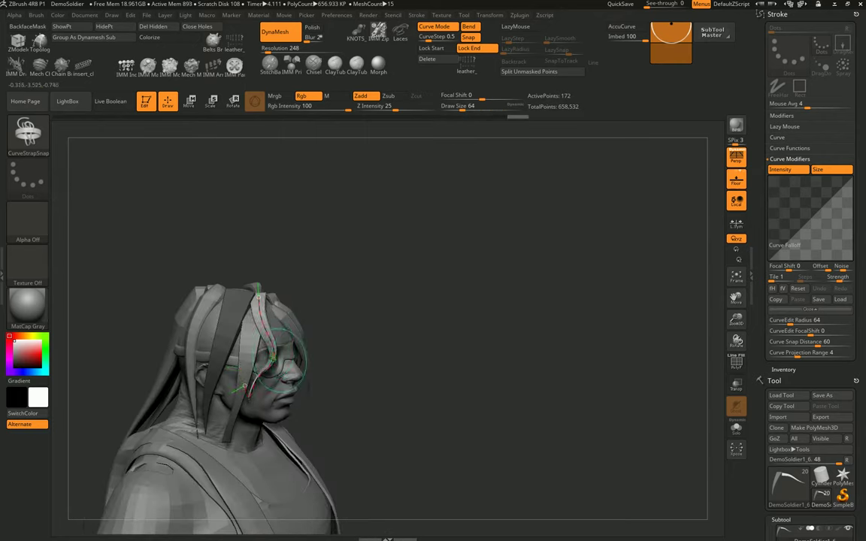
{"action": "left_click_drag", "start_coordinate": [244, 386], "coordinate": [261, 418]}
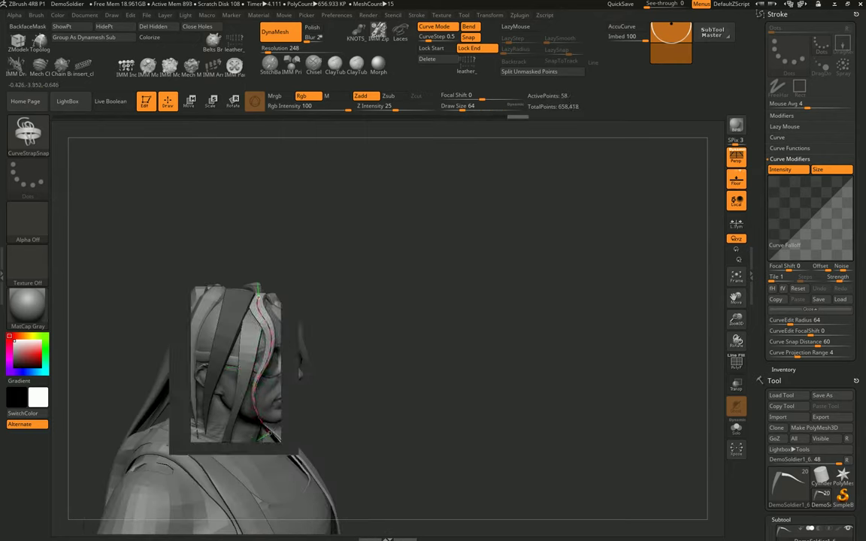
{"action": "mouse_move", "coordinate": [488, 338]}
{"action": "left_mouse_down"}
{"action": "mouse_move", "coordinate": [376, 342]}
{"action": "mouse_move", "coordinate": [402, 325]}
{"action": "mouse_move", "coordinate": [396, 315]}
{"action": "left_mouse_up"}
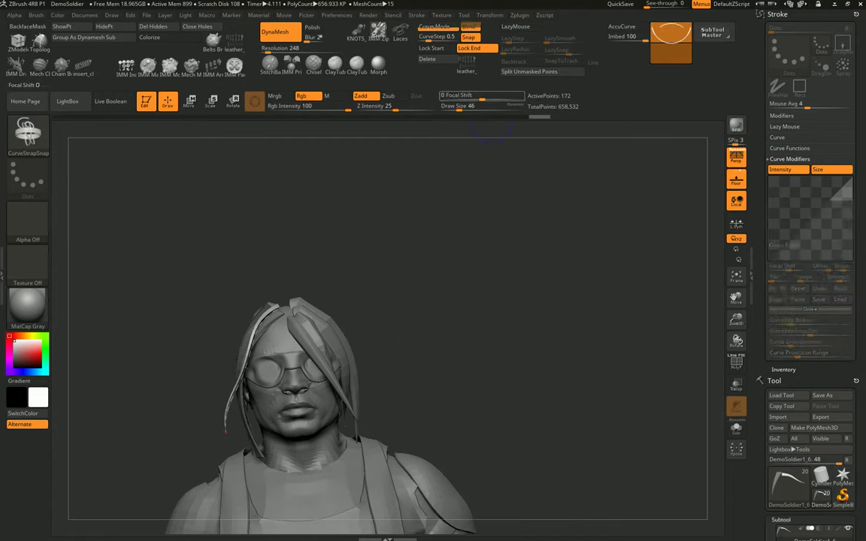
{"action": "mouse_move", "coordinate": [225, 431]}
{"action": "left_mouse_down"}
{"action": "mouse_move", "coordinate": [295, 438]}
{"action": "mouse_move", "coordinate": [289, 404]}
{"action": "left_mouse_up"}
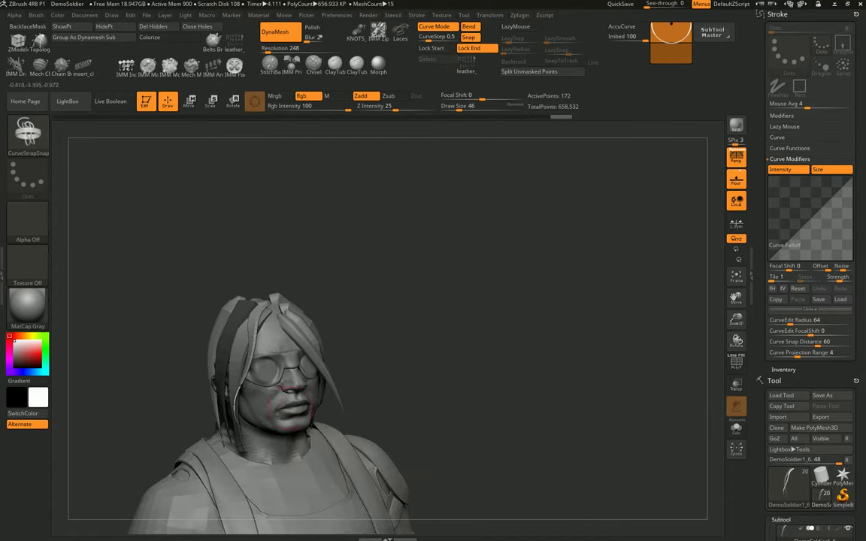
{"action": "left_click_drag", "start_coordinate": [312, 315], "coordinate": [265, 353]}
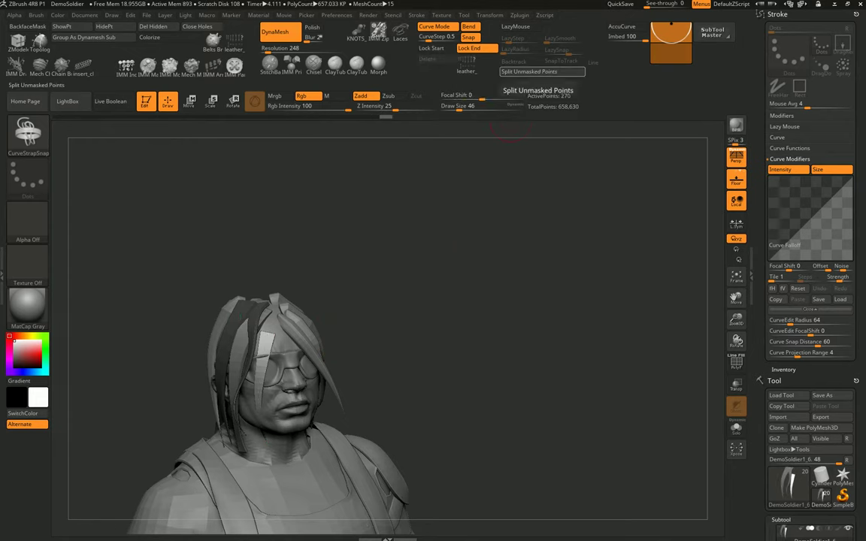
Step: Split the forehead strap into its own subtool, DemoSoldier1_7, and switch back to SnakeHook
{"action": "left_click", "coordinate": [542, 72]}
{"action": "left_click_drag", "start_coordinate": [466, 316], "coordinate": [406, 316]}
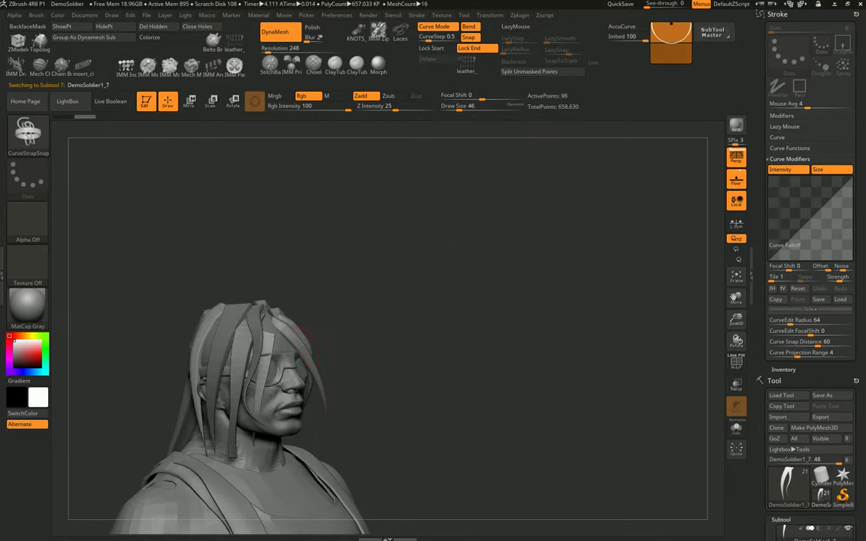
{"action": "key", "text": "b"}
{"action": "key", "text": "s"}
{"action": "key", "text": "h"}
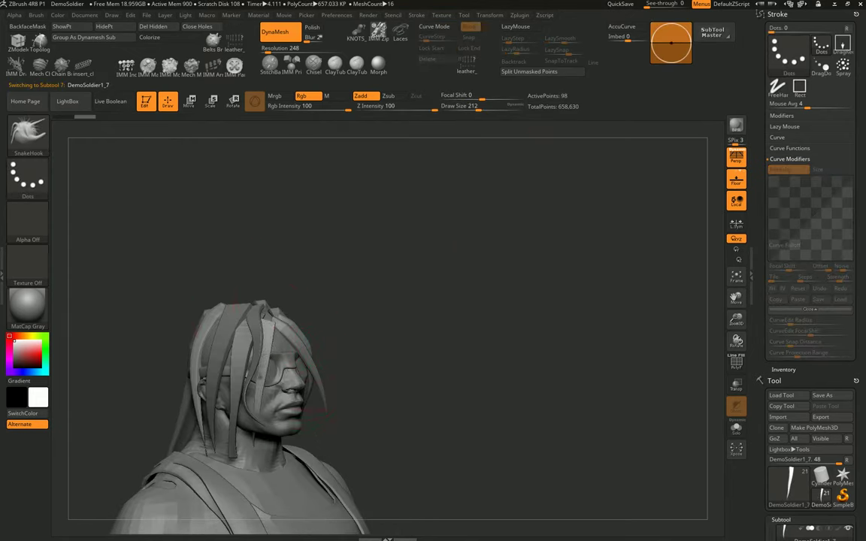
{"action": "left_click_drag", "start_coordinate": [301, 339], "coordinate": [270, 369]}
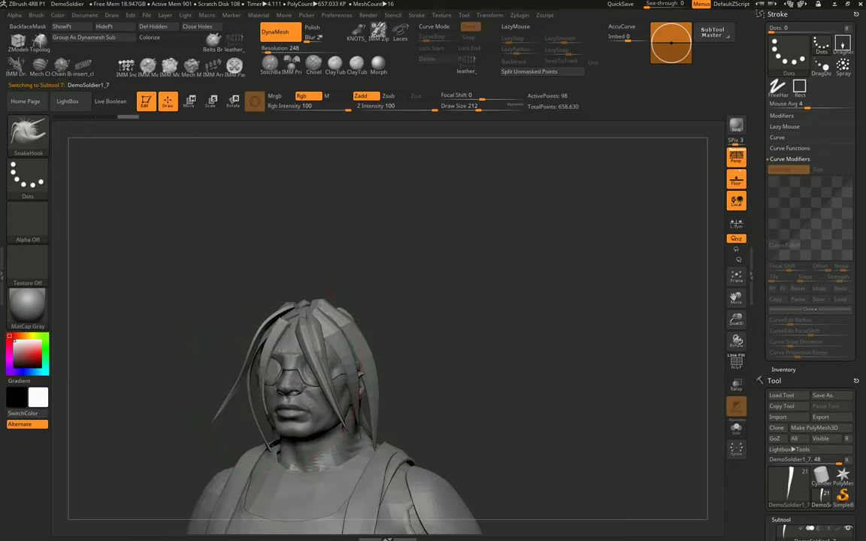
{"action": "left_click_drag", "start_coordinate": [328, 293], "coordinate": [280, 318]}
Step: Adjust the SnakeHook size from 124 to 177, then down to 149, viewing the back of the head
{"action": "key", "text": "bracketleft"}
{"action": "key", "text": "bracketleft"}
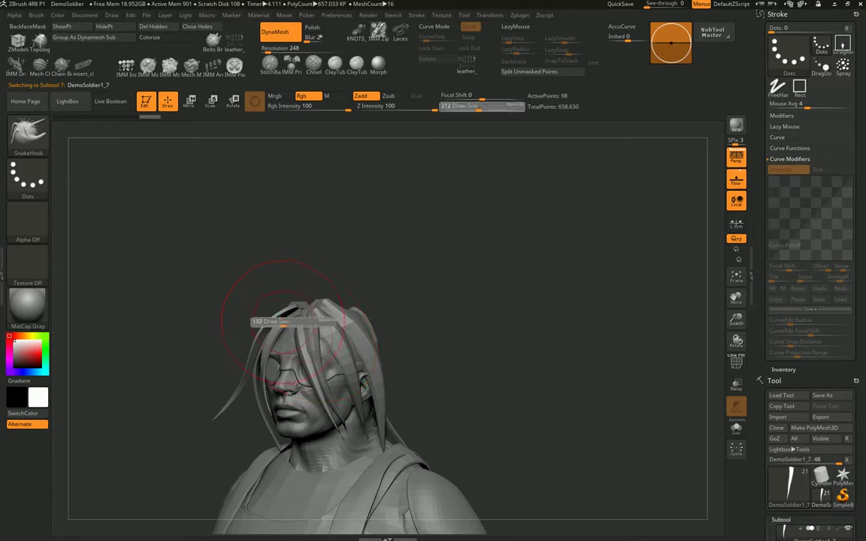
{"action": "mouse_move", "coordinate": [292, 322]}
{"action": "left_mouse_down"}
{"action": "mouse_move", "coordinate": [263, 410]}
{"action": "mouse_move", "coordinate": [372, 384]}
{"action": "left_mouse_up"}
{"action": "key", "text": "bracketright"}
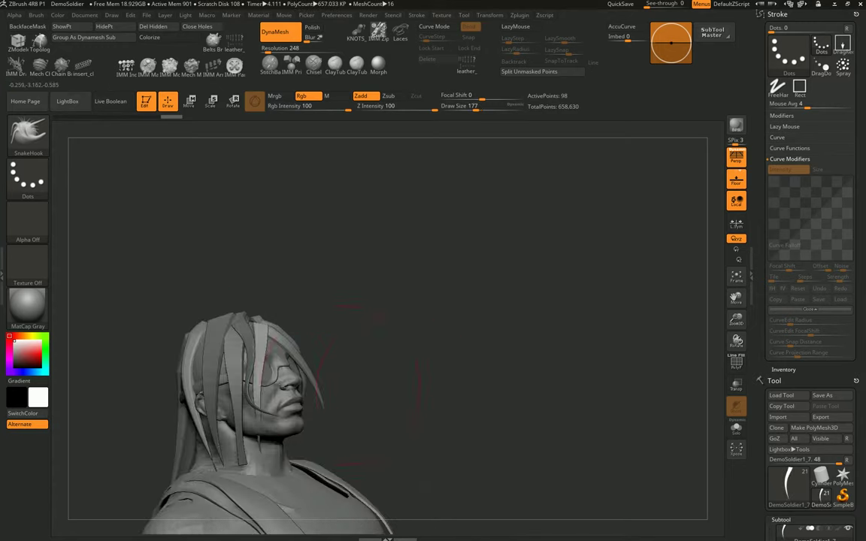
{"action": "mouse_move", "coordinate": [263, 413]}
{"action": "left_mouse_down"}
{"action": "mouse_move", "coordinate": [270, 415]}
{"action": "mouse_move", "coordinate": [272, 375]}
{"action": "mouse_move", "coordinate": [312, 345]}
{"action": "mouse_move", "coordinate": [293, 315]}
{"action": "mouse_move", "coordinate": [255, 334]}
{"action": "mouse_move", "coordinate": [292, 329]}
{"action": "mouse_move", "coordinate": [266, 350]}
{"action": "left_mouse_up"}
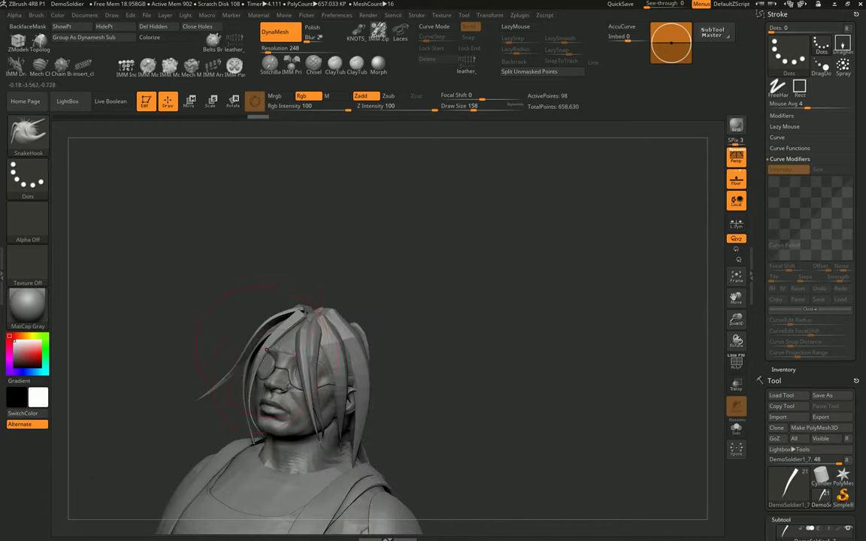
{"action": "key", "text": "bracketleft"}
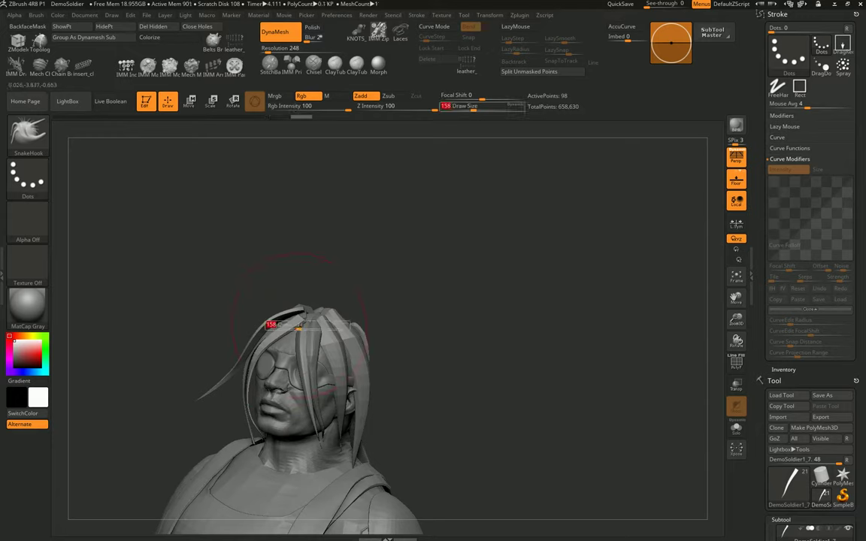
{"action": "key", "text": "bracketleft"}
{"action": "left_click_drag", "start_coordinate": [275, 335], "coordinate": [383, 311]}
{"action": "left_click_drag", "start_coordinate": [263, 302], "coordinate": [226, 339]}
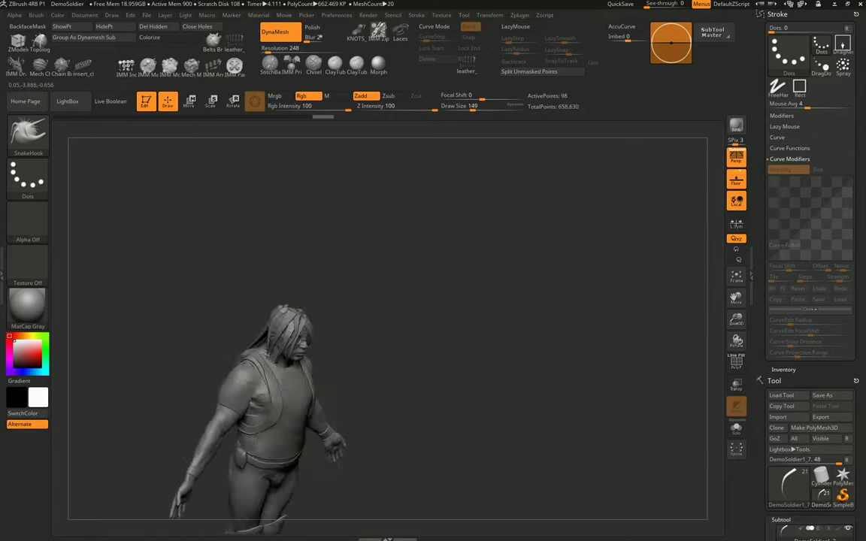
{"action": "left_click_drag", "start_coordinate": [263, 302], "coordinate": [428, 331]}
Step: Draw a CurveStrapSnap strap down the back of the head and neck
{"action": "key", "text": "b"}
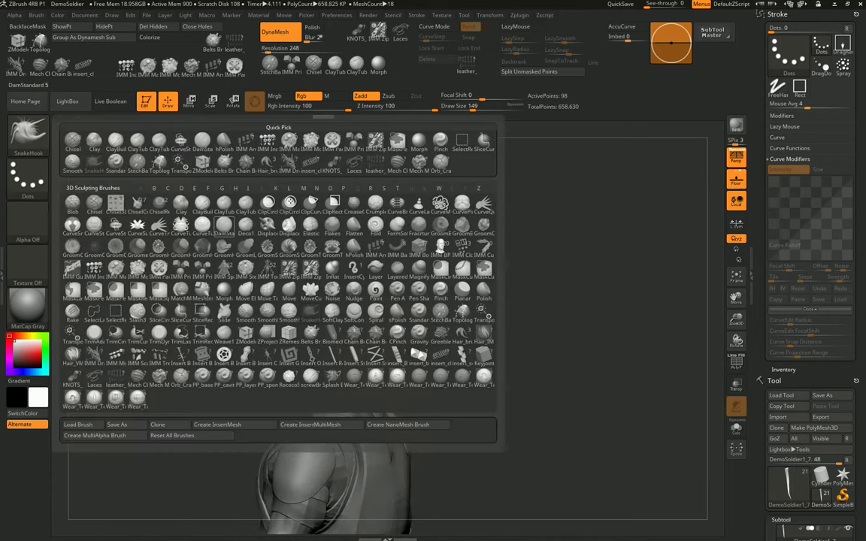
{"action": "left_click", "coordinate": [115, 225]}
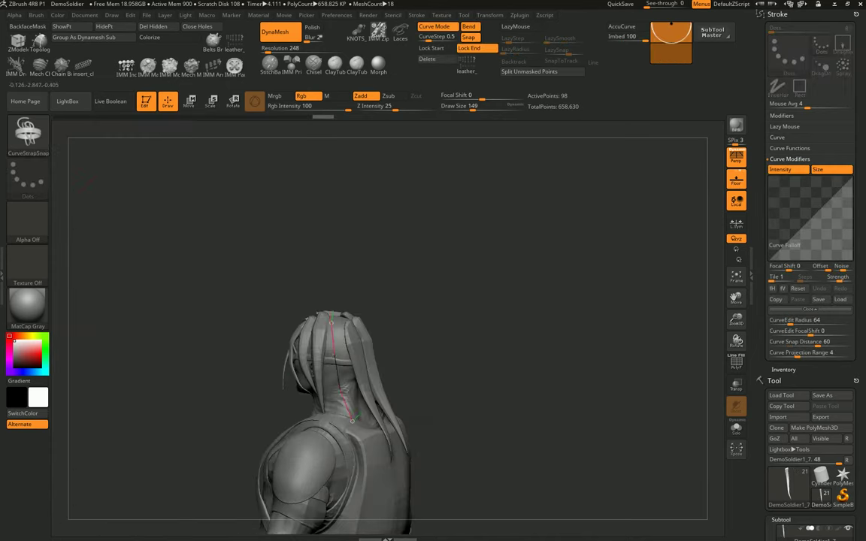
{"action": "left_click_drag", "start_coordinate": [352, 419], "coordinate": [353, 417]}
{"action": "mouse_move", "coordinate": [394, 376]}
{"action": "left_mouse_down"}
{"action": "mouse_move", "coordinate": [400, 363]}
{"action": "mouse_move", "coordinate": [379, 372]}
{"action": "left_mouse_up"}
{"action": "key", "text": "s"}
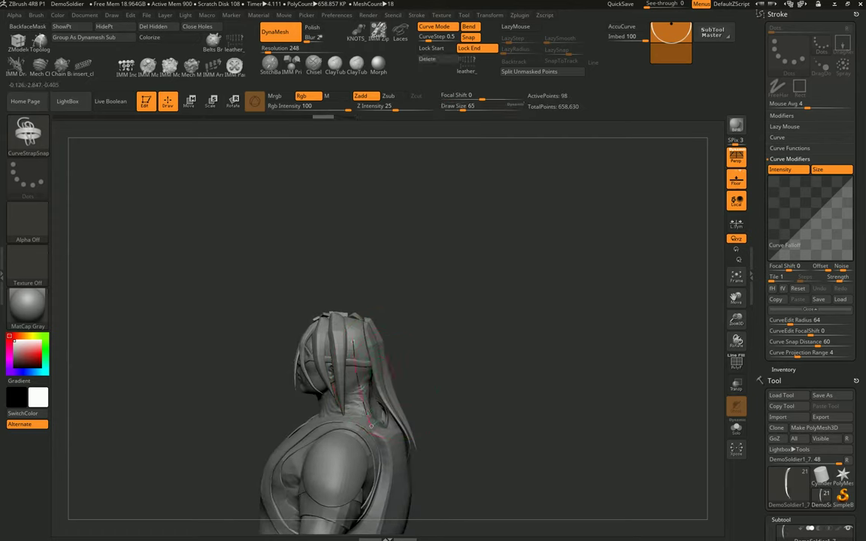
{"action": "left_click", "coordinate": [370, 425]}
{"action": "left_click_drag", "start_coordinate": [436, 353], "coordinate": [404, 350]}
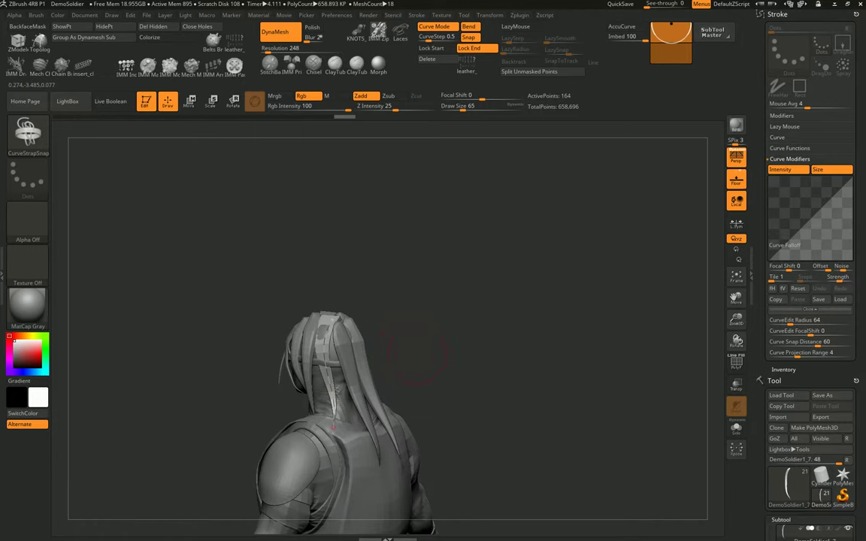
Step: Split the new strap into its own subtool, DemoSoldier1_8, and return to SnakeHook
{"action": "left_click", "coordinate": [541, 71]}
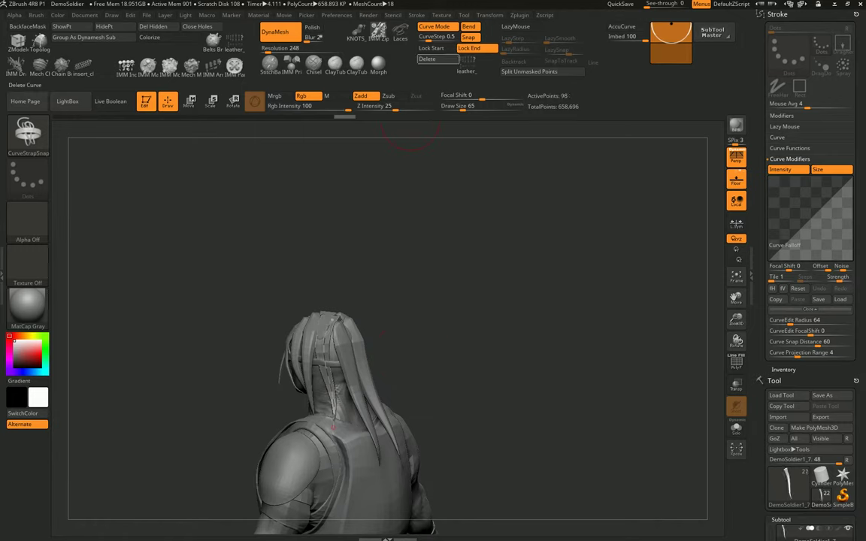
{"action": "left_click_drag", "start_coordinate": [396, 299], "coordinate": [413, 338]}
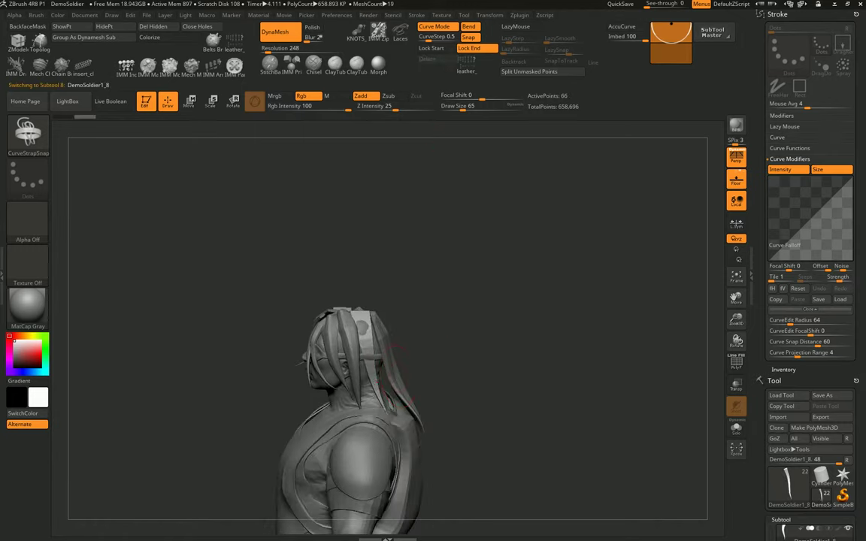
{"action": "key", "text": "b"}
{"action": "key", "text": "s"}
{"action": "key", "text": "h"}
{"action": "mouse_move", "coordinate": [406, 372]}
{"action": "left_mouse_down"}
{"action": "mouse_move", "coordinate": [374, 348]}
{"action": "mouse_move", "coordinate": [369, 406]}
{"action": "mouse_move", "coordinate": [383, 377]}
{"action": "mouse_move", "coordinate": [371, 322]}
{"action": "mouse_move", "coordinate": [378, 329]}
{"action": "left_mouse_up"}
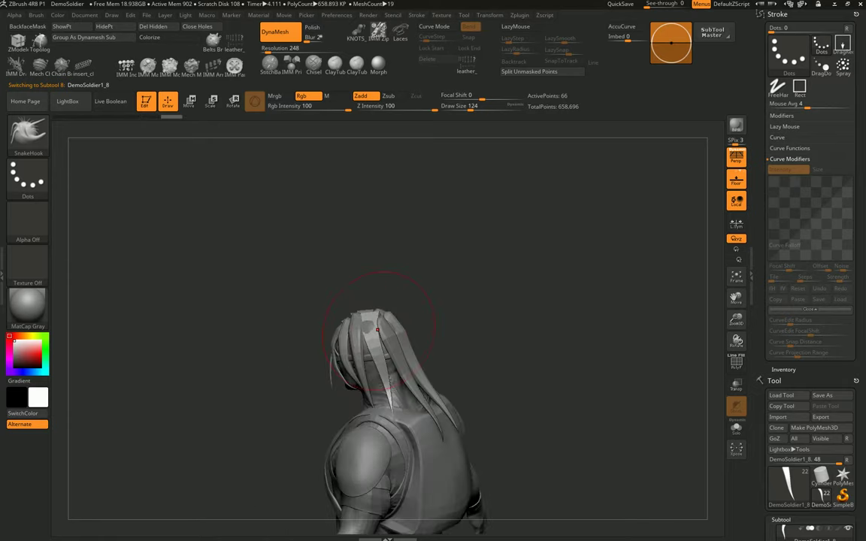
Step: Make shoulderGuard the active subtool and expand Tool > FiberMesh, collapsing the Stroke and Subtool palettes
{"action": "mouse_move", "coordinate": [388, 382]}
{"action": "left_mouse_down"}
{"action": "mouse_move", "coordinate": [376, 353]}
{"action": "mouse_move", "coordinate": [396, 328]}
{"action": "mouse_move", "coordinate": [430, 386]}
{"action": "mouse_move", "coordinate": [475, 364]}
{"action": "mouse_move", "coordinate": [451, 353]}
{"action": "mouse_move", "coordinate": [466, 338]}
{"action": "mouse_move", "coordinate": [387, 353]}
{"action": "mouse_move", "coordinate": [417, 365]}
{"action": "mouse_move", "coordinate": [433, 337]}
{"action": "mouse_move", "coordinate": [470, 325]}
{"action": "mouse_move", "coordinate": [477, 344]}
{"action": "mouse_move", "coordinate": [511, 348]}
{"action": "mouse_move", "coordinate": [496, 376]}
{"action": "mouse_move", "coordinate": [474, 331]}
{"action": "mouse_move", "coordinate": [467, 353]}
{"action": "mouse_move", "coordinate": [482, 398]}
{"action": "left_mouse_up"}
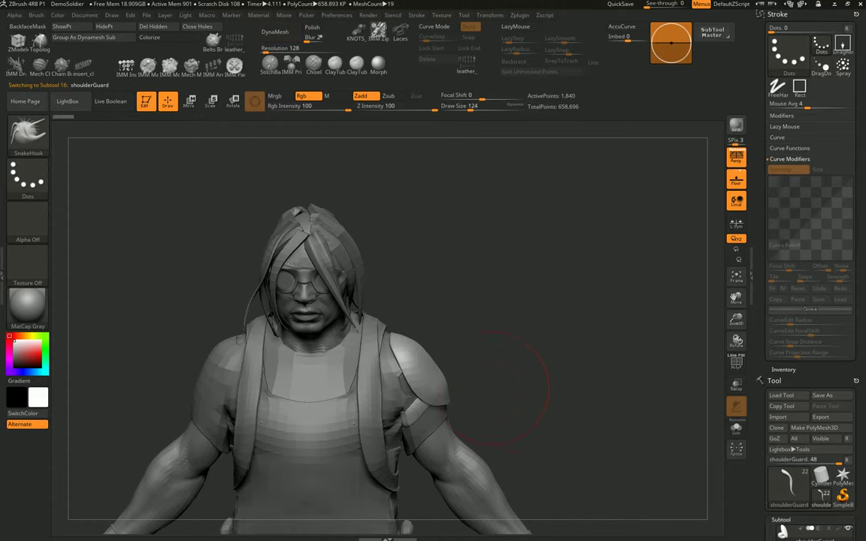
{"action": "left_click_drag", "start_coordinate": [455, 361], "coordinate": [464, 391]}
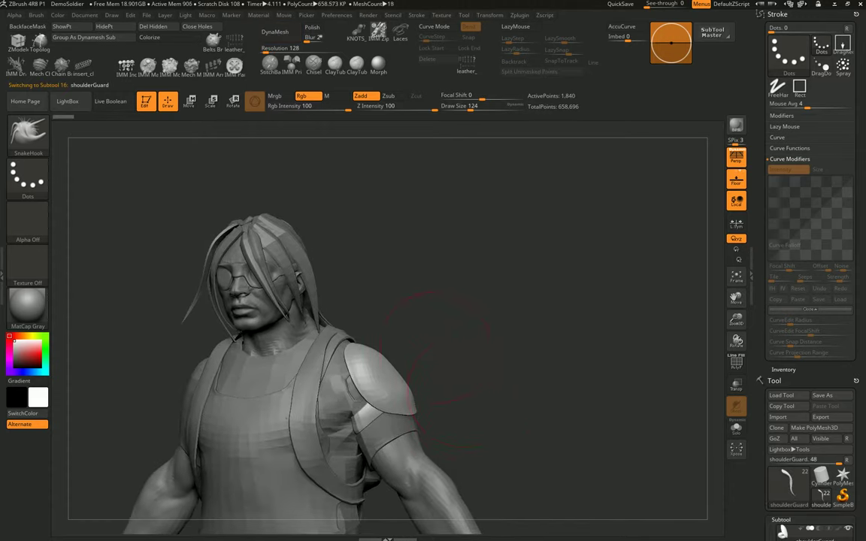
{"action": "key", "text": "ctrl"}
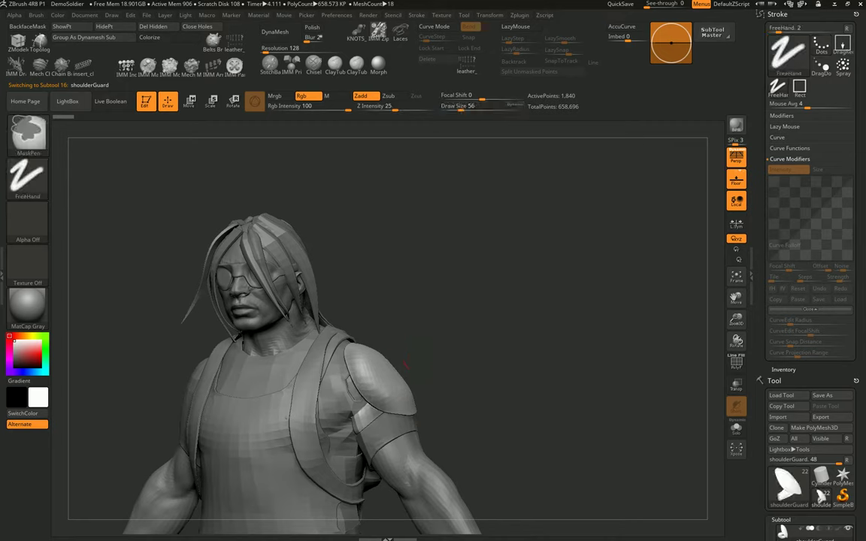
{"action": "left_click_drag", "start_coordinate": [405, 363], "coordinate": [410, 387]}
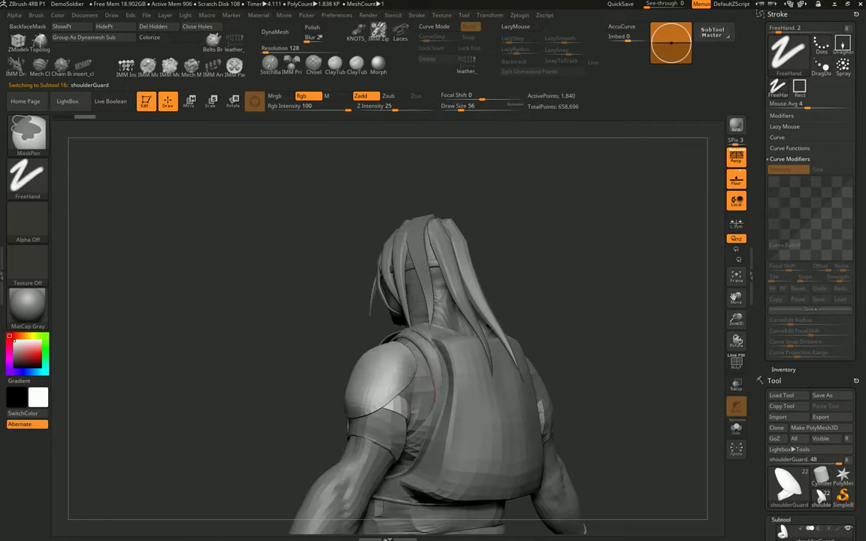
{"action": "mouse_move", "coordinate": [408, 380]}
{"action": "right_mouse_down"}
{"action": "mouse_move", "coordinate": [408, 361]}
{"action": "mouse_move", "coordinate": [498, 376]}
{"action": "mouse_move", "coordinate": [545, 364]}
{"action": "right_mouse_up"}
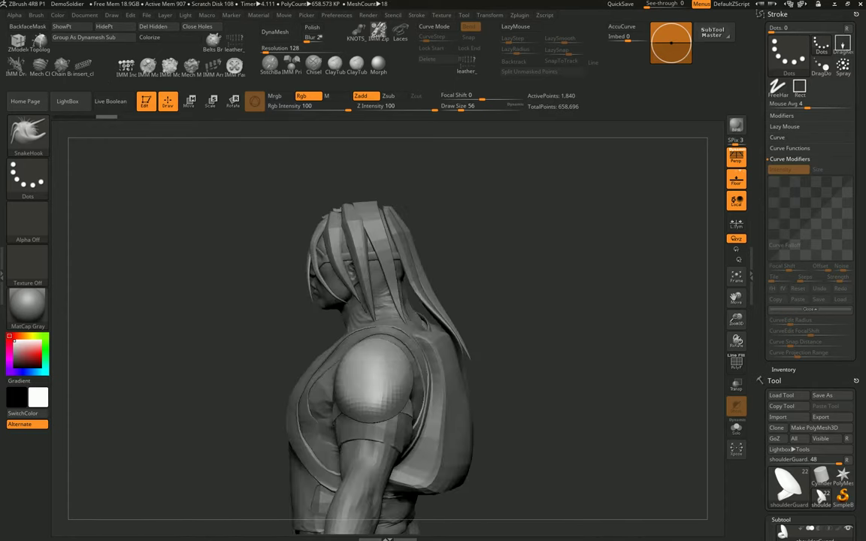
{"action": "left_click", "coordinate": [778, 14]}
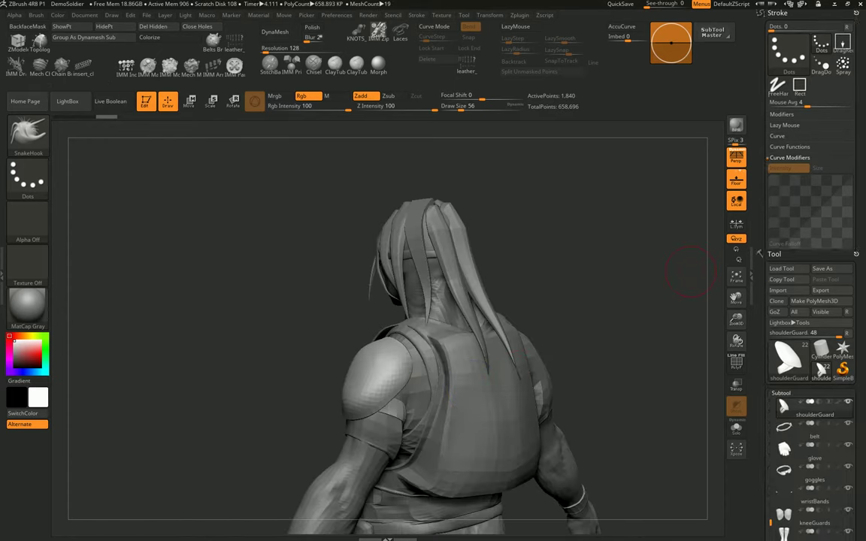
{"action": "left_click", "coordinate": [781, 162]}
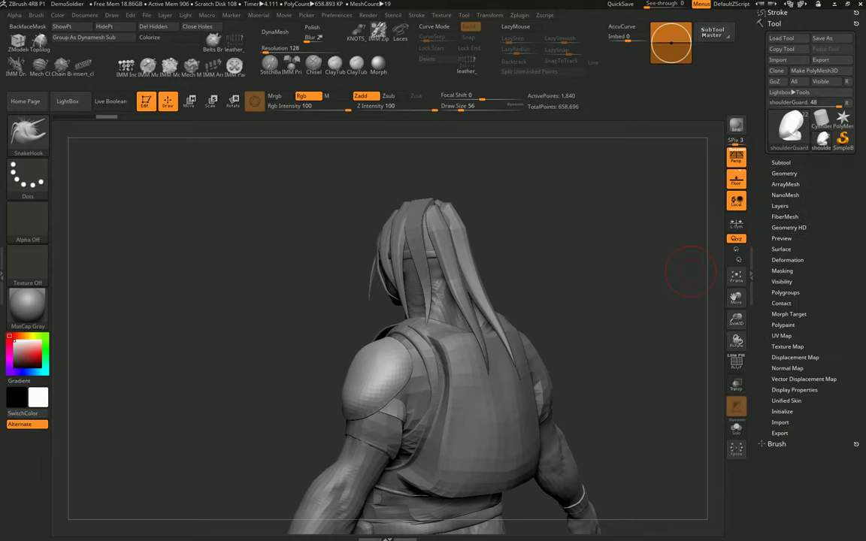
{"action": "left_click", "coordinate": [784, 217]}
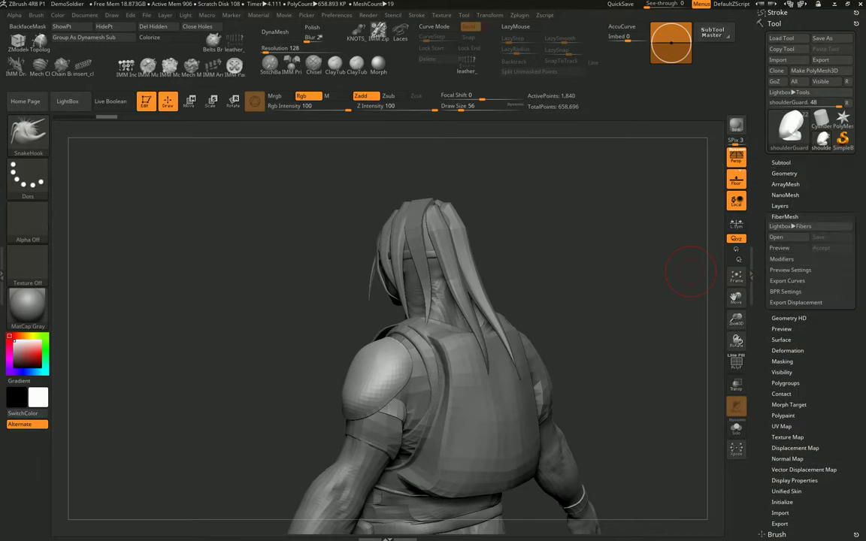
Step: Preview the green Fibers51.ZFP preset on the shoulder guard: 3,610 fibers
{"action": "left_click", "coordinate": [776, 237]}
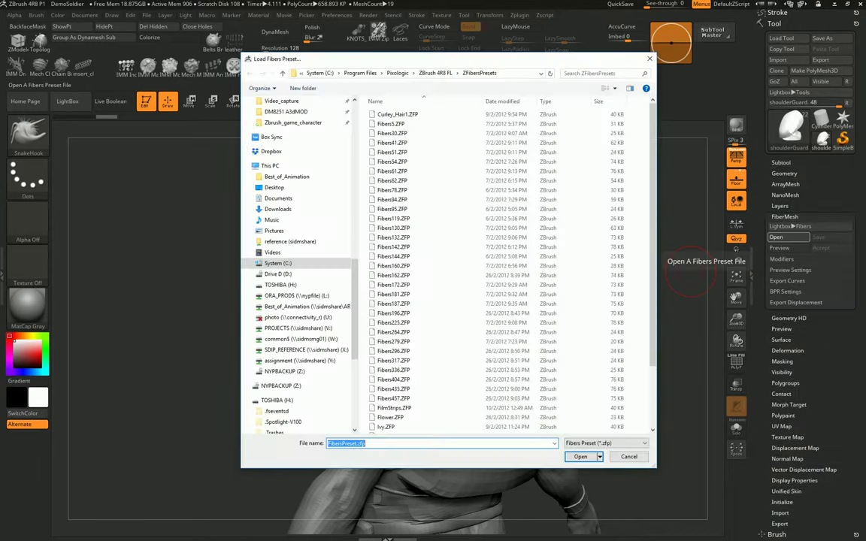
{"action": "key", "text": "Escape"}
{"action": "left_click", "coordinate": [789, 226]}
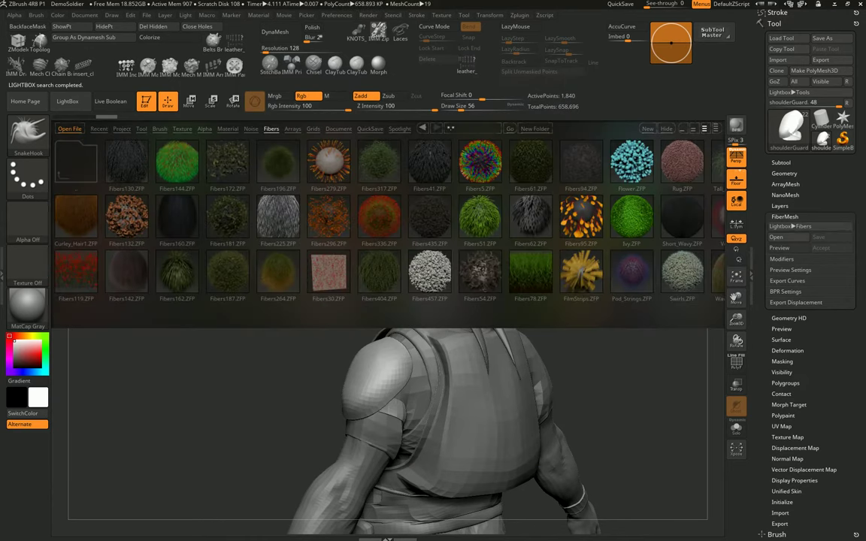
{"action": "scroll", "coordinate": [383, 218], "scroll_direction": "right", "scroll_amount": 2}
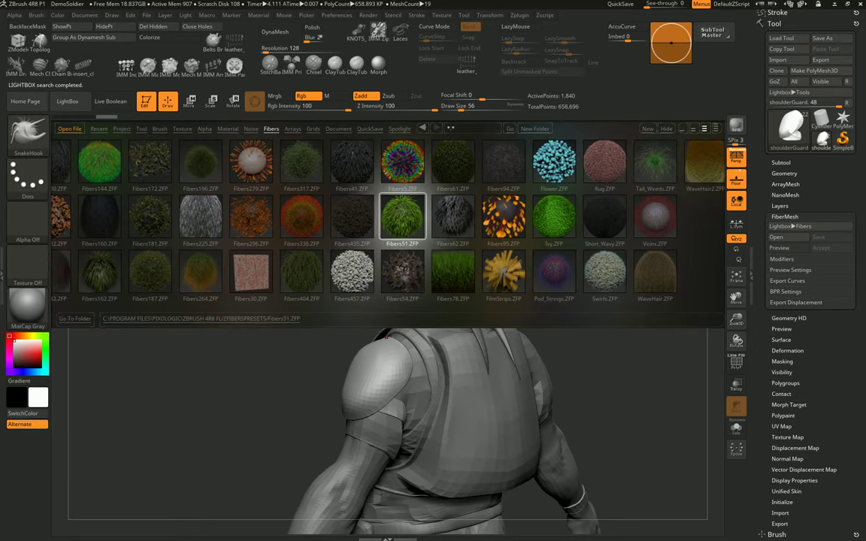
{"action": "double_click", "coordinate": [404, 218]}
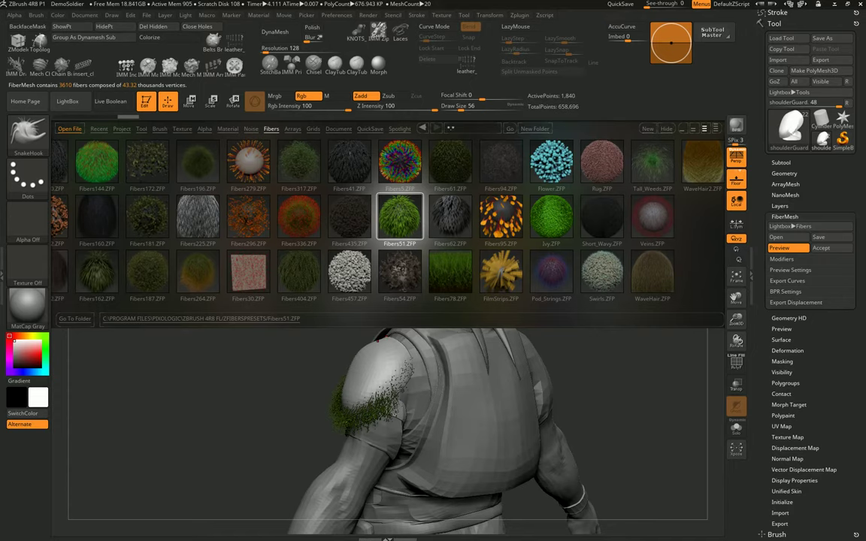
{"action": "key", "text": "comma"}
{"action": "mouse_move", "coordinate": [481, 360]}
{"action": "left_mouse_down"}
{"action": "mouse_move", "coordinate": [530, 361]}
{"action": "mouse_move", "coordinate": [706, 323]}
{"action": "left_mouse_up"}
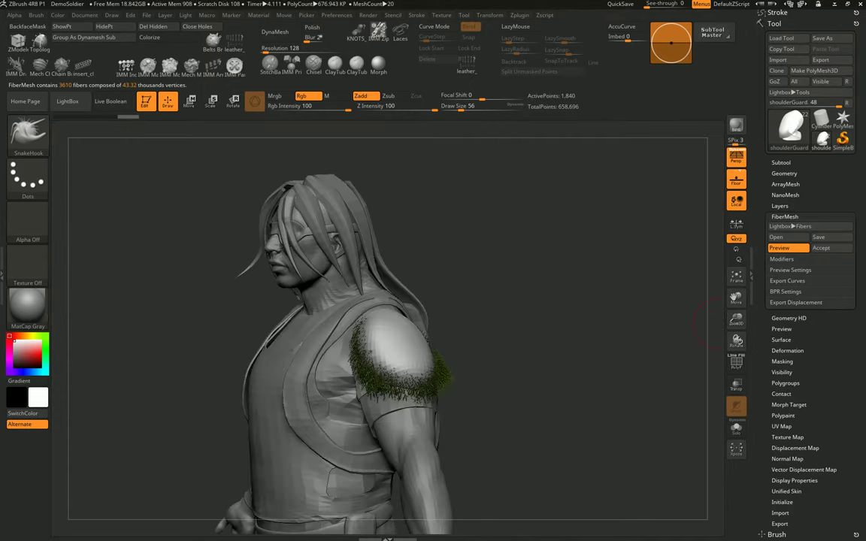
Step: Raise fiber coverage to about 26.5, lengthen the fibers and set slim to 0.124, giving 31,307 fibers
{"action": "left_click", "coordinate": [785, 216]}
{"action": "left_click", "coordinate": [785, 217]}
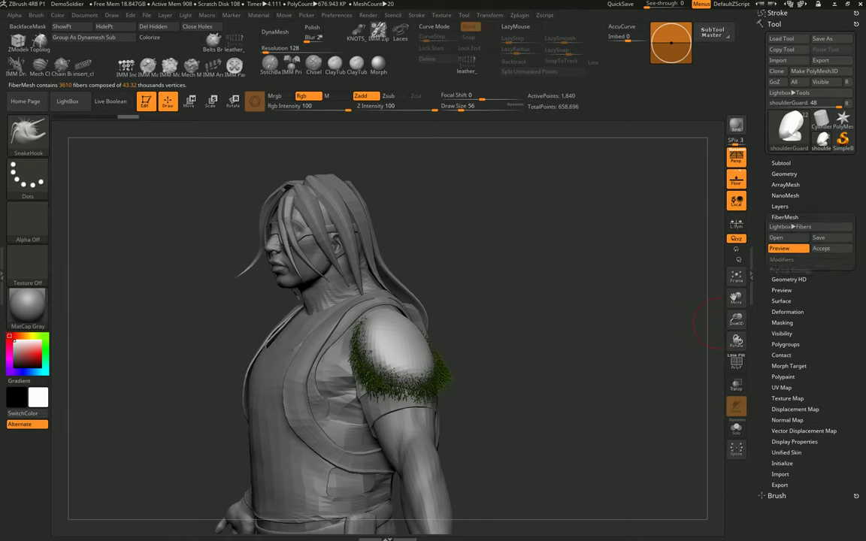
{"action": "left_click", "coordinate": [781, 258]}
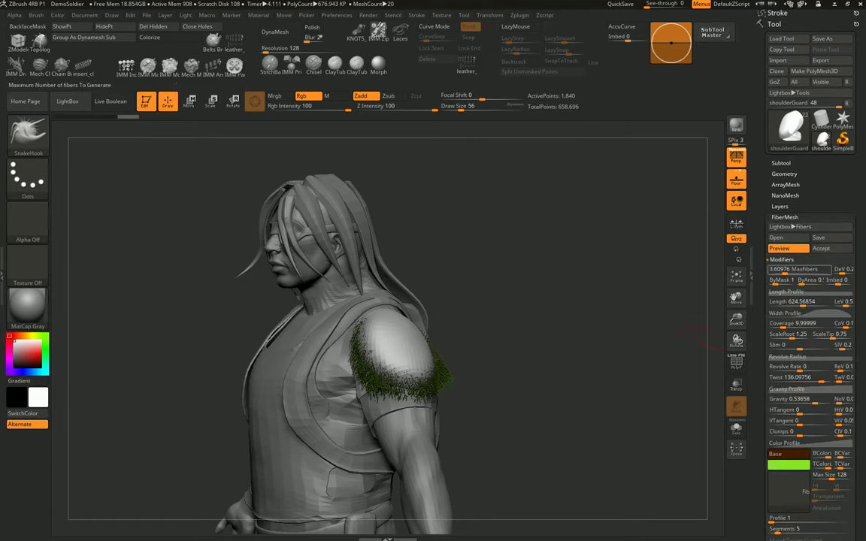
{"action": "left_click_drag", "start_coordinate": [775, 268], "coordinate": [793, 268]}
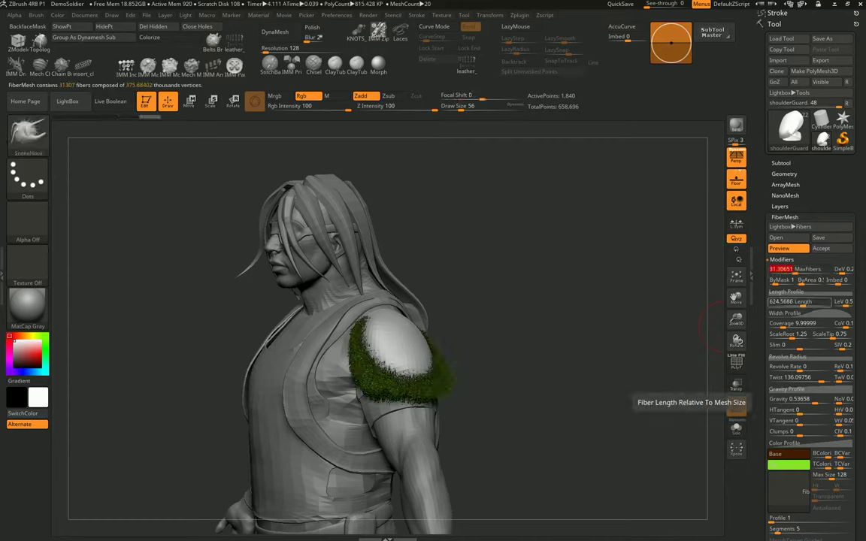
{"action": "left_click_drag", "start_coordinate": [790, 301], "coordinate": [806, 301]}
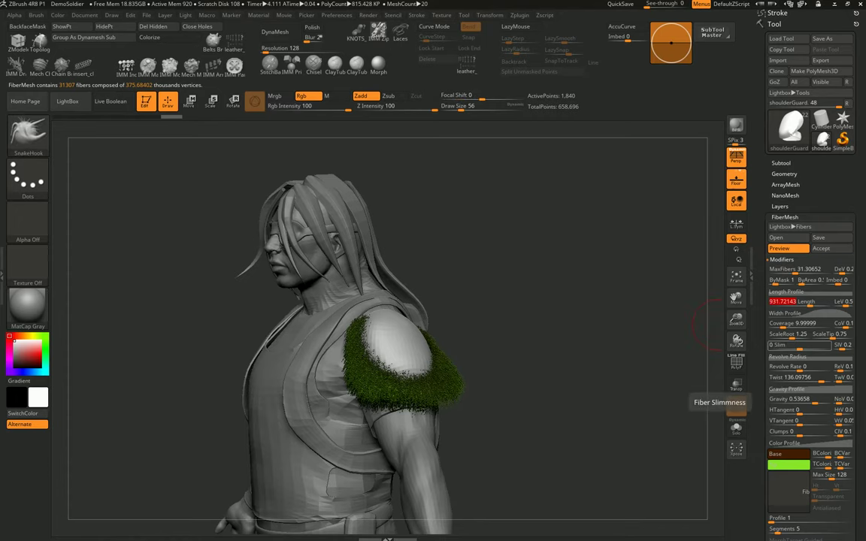
{"action": "left_click_drag", "start_coordinate": [797, 344], "coordinate": [798, 323]}
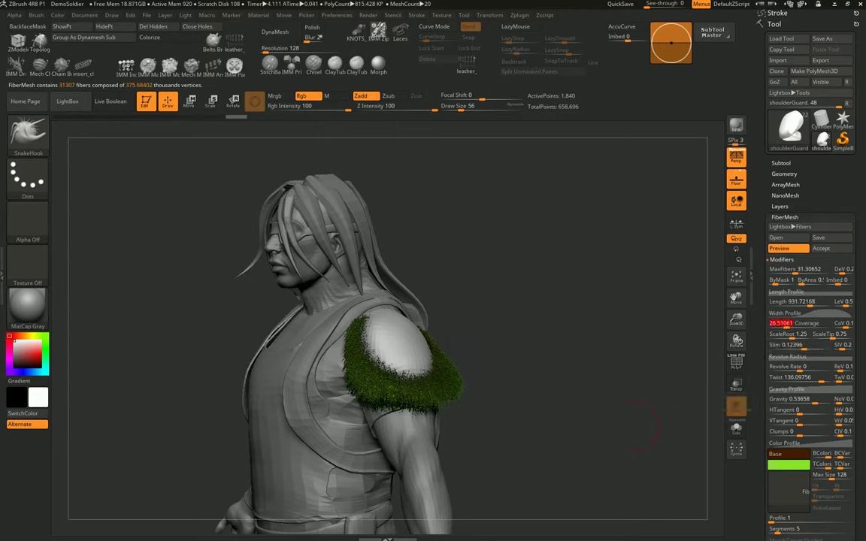
{"action": "mouse_move", "coordinate": [640, 425]}
{"action": "left_mouse_down"}
{"action": "mouse_move", "coordinate": [572, 440]}
{"action": "mouse_move", "coordinate": [543, 355]}
{"action": "left_mouse_up"}
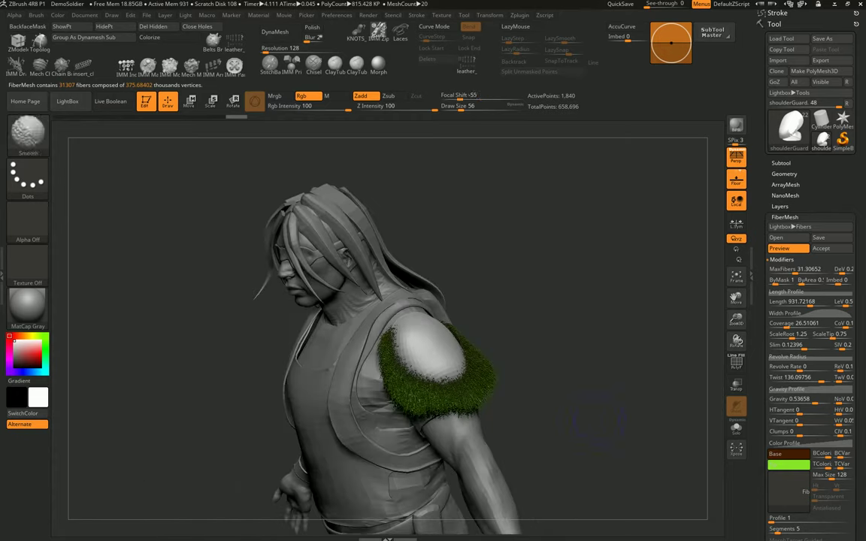
{"action": "left_click_drag", "start_coordinate": [456, 257], "coordinate": [599, 360]}
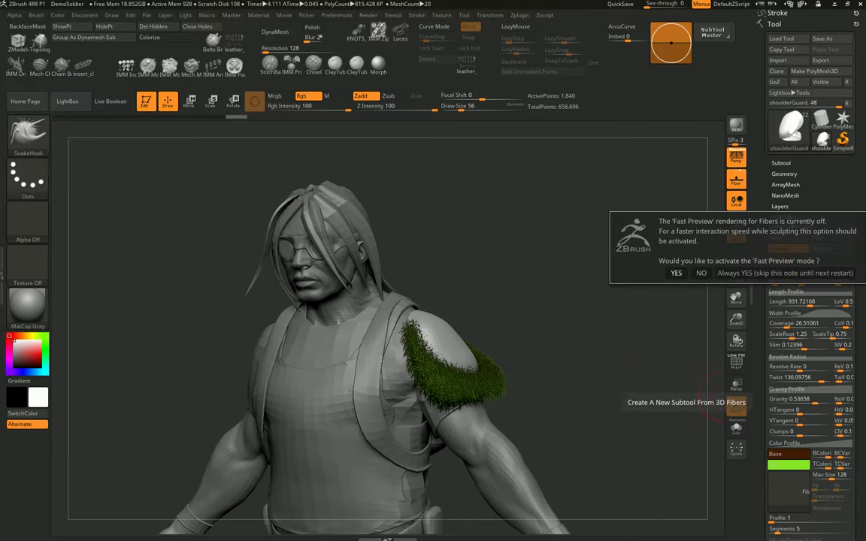
Step: Accept the fur as the Fibers6 subtool and turn off Colorize
{"action": "left_click", "coordinate": [676, 273]}
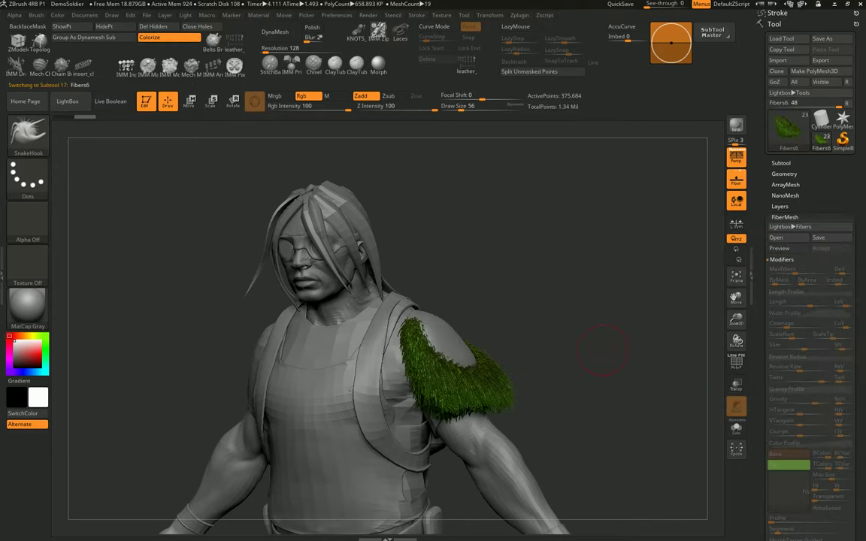
{"action": "left_click_drag", "start_coordinate": [541, 316], "coordinate": [511, 267]}
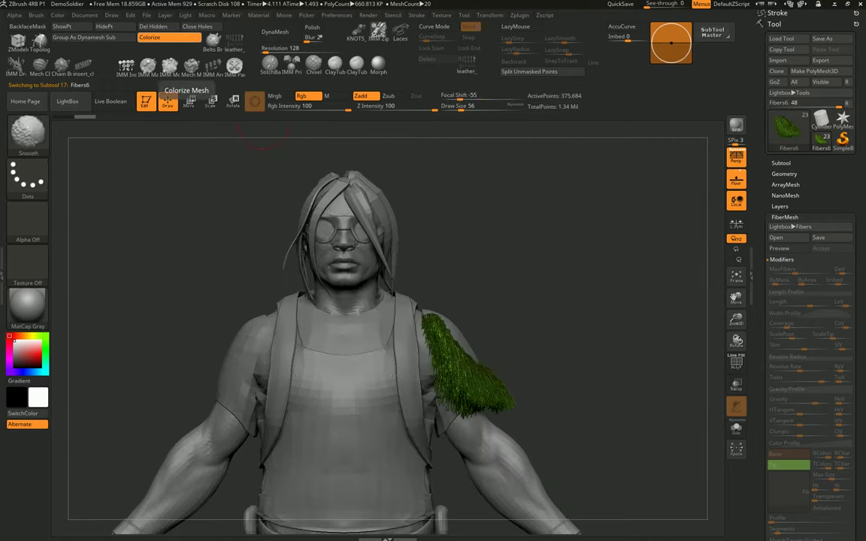
{"action": "left_click", "coordinate": [170, 37]}
{"action": "mouse_move", "coordinate": [263, 136]}
{"action": "left_mouse_down"}
{"action": "mouse_move", "coordinate": [473, 376]}
{"action": "mouse_move", "coordinate": [500, 368]}
{"action": "left_mouse_up"}
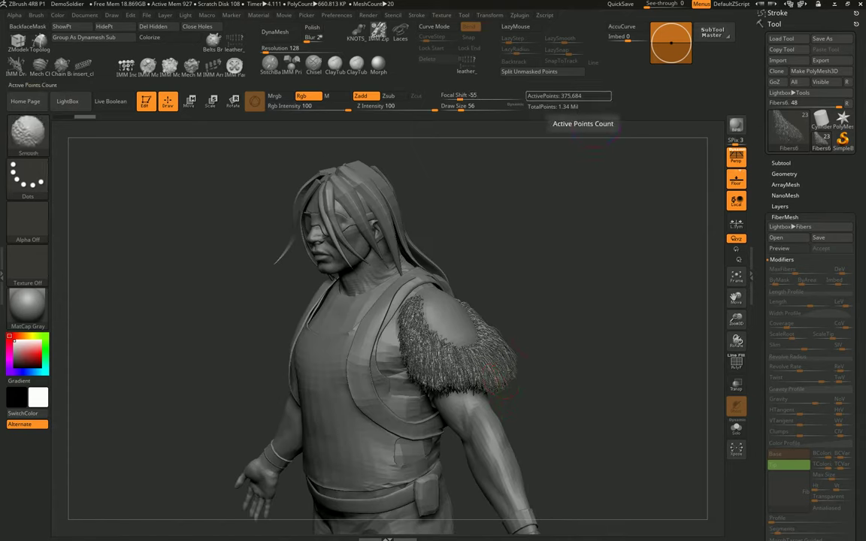
Step: Groom the shoulder fur strands with a larger brush, then select the shoulderGuard subtool
{"action": "left_click_drag", "start_coordinate": [602, 301], "coordinate": [489, 316]}
{"action": "mouse_move", "coordinate": [526, 340]}
{"action": "left_mouse_down"}
{"action": "mouse_move", "coordinate": [512, 342]}
{"action": "mouse_move", "coordinate": [543, 311]}
{"action": "mouse_move", "coordinate": [509, 325]}
{"action": "mouse_move", "coordinate": [542, 323]}
{"action": "mouse_move", "coordinate": [421, 331]}
{"action": "left_mouse_up"}
{"action": "key", "text": "s"}
{"action": "key", "text": "s"}
{"action": "mouse_move", "coordinate": [372, 290]}
{"action": "left_mouse_down"}
{"action": "mouse_move", "coordinate": [443, 353]}
{"action": "mouse_move", "coordinate": [421, 346]}
{"action": "left_mouse_up"}
{"action": "mouse_move", "coordinate": [616, 339]}
{"action": "left_mouse_down"}
{"action": "mouse_move", "coordinate": [579, 323]}
{"action": "mouse_move", "coordinate": [557, 331]}
{"action": "left_mouse_up"}
{"action": "left_click", "coordinate": [466, 286], "text": "alt"}
Step: Center the Transpose gizmo on the shoulder guard and lower the guard onto the shoulder
{"action": "key", "text": "w"}
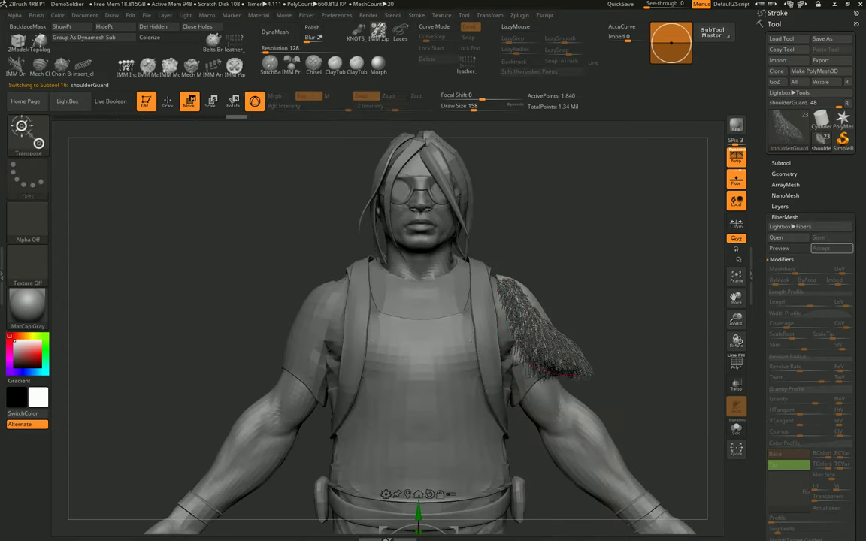
{"action": "left_click", "coordinate": [533, 299]}
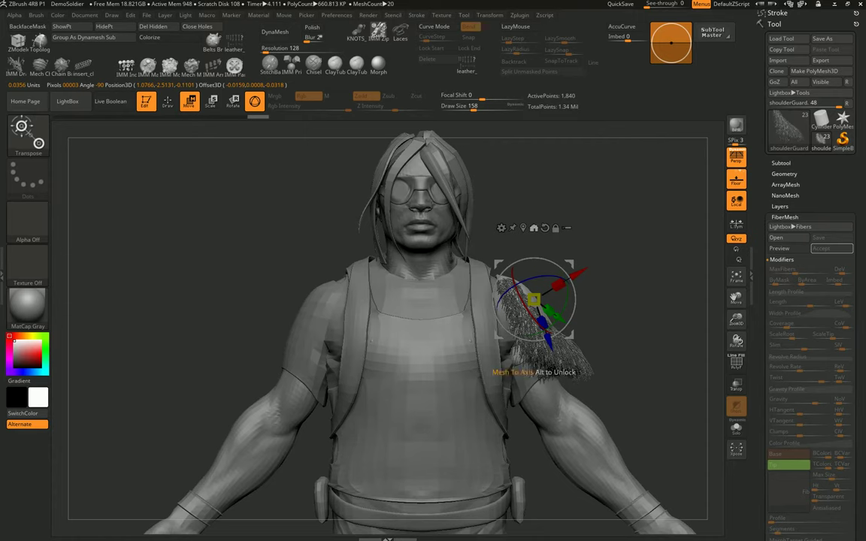
{"action": "key", "text": "q"}
{"action": "key", "text": "w"}
{"action": "left_click_drag", "start_coordinate": [534, 299], "coordinate": [526, 320]}
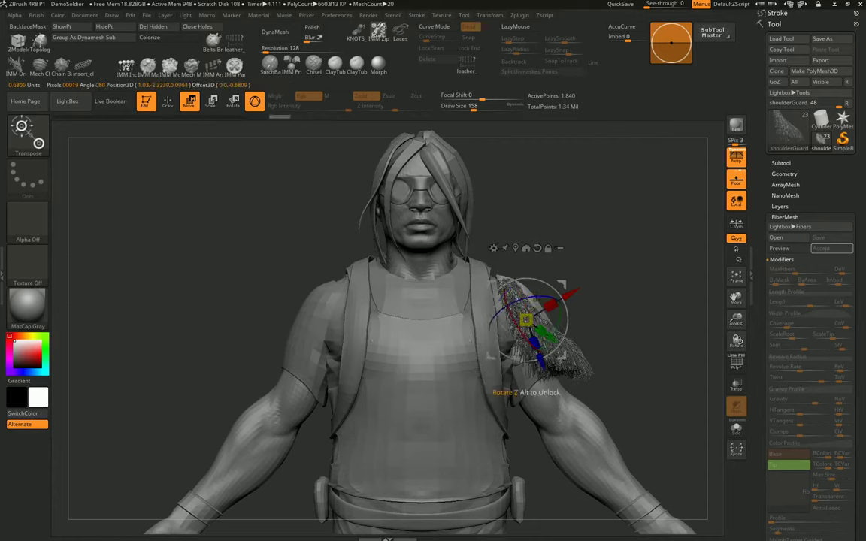
{"action": "left_click_drag", "start_coordinate": [526, 320], "coordinate": [519, 363]}
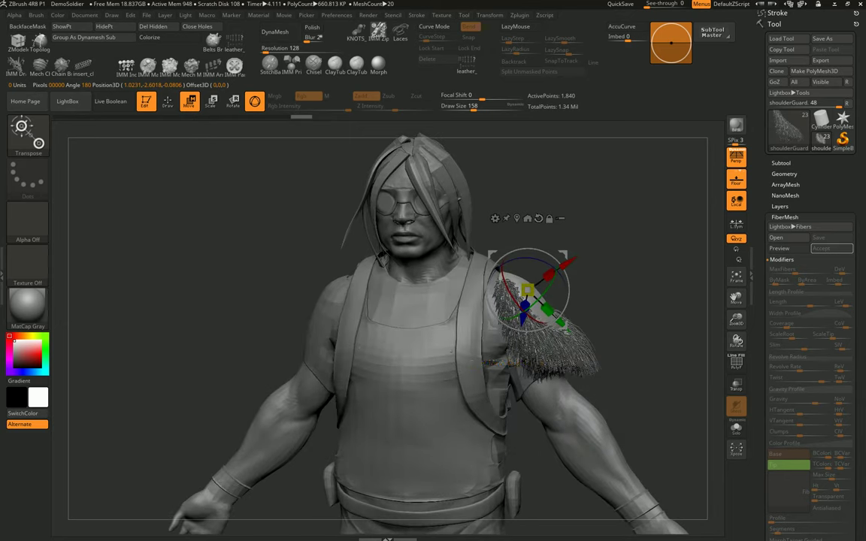
{"action": "left_click_drag", "start_coordinate": [528, 290], "coordinate": [531, 316]}
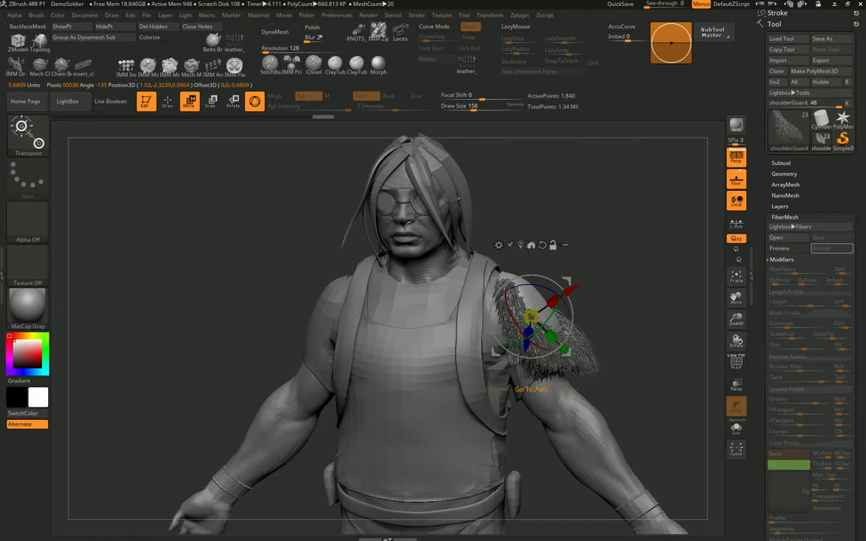
{"action": "left_click", "coordinate": [444, 519]}
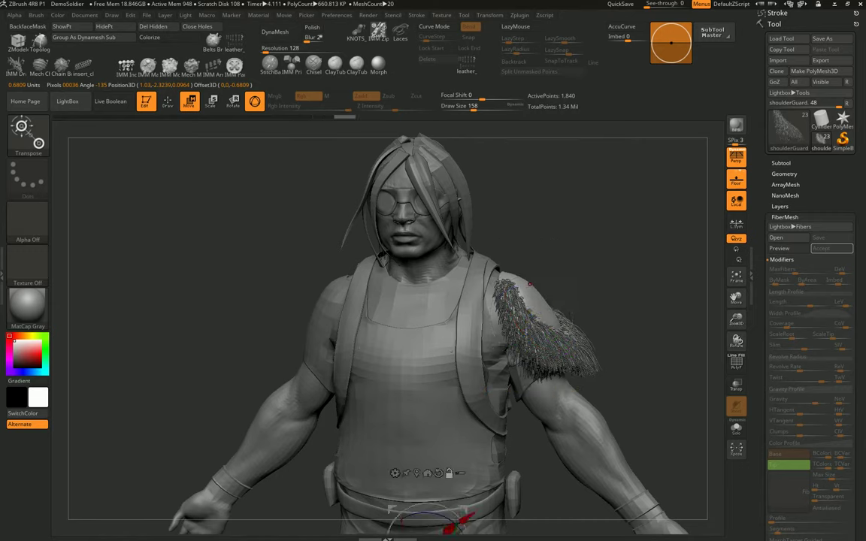
{"action": "left_click", "coordinate": [530, 284]}
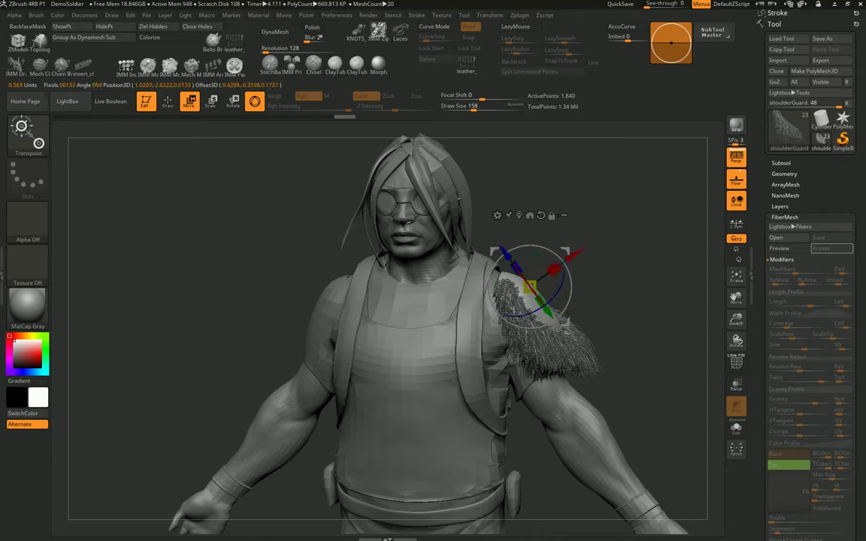
{"action": "left_click_drag", "start_coordinate": [466, 323], "coordinate": [421, 323]}
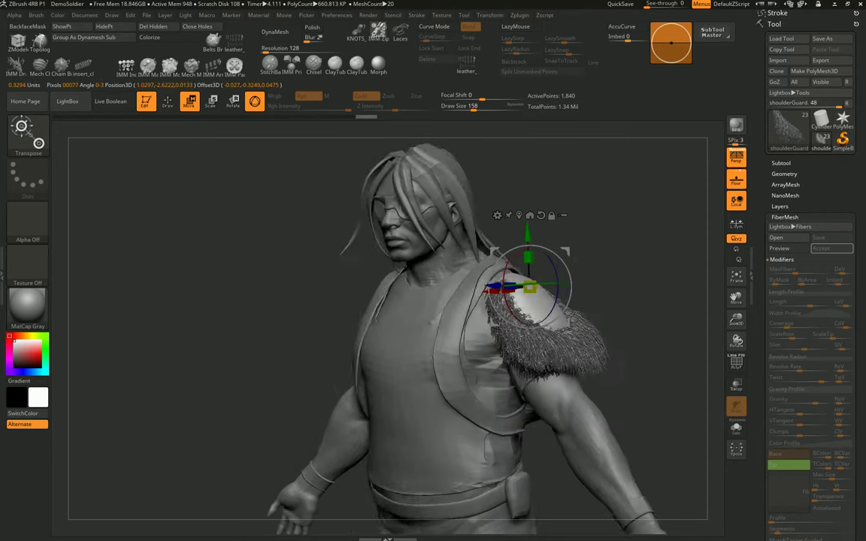
Step: Reset the gizmo orientation and fine-tune the guard's position over the upper arm
{"action": "mouse_move", "coordinate": [575, 360]}
{"action": "left_mouse_down"}
{"action": "mouse_move", "coordinate": [530, 360]}
{"action": "mouse_move", "coordinate": [654, 359]}
{"action": "mouse_move", "coordinate": [526, 359]}
{"action": "mouse_move", "coordinate": [593, 360]}
{"action": "left_mouse_up"}
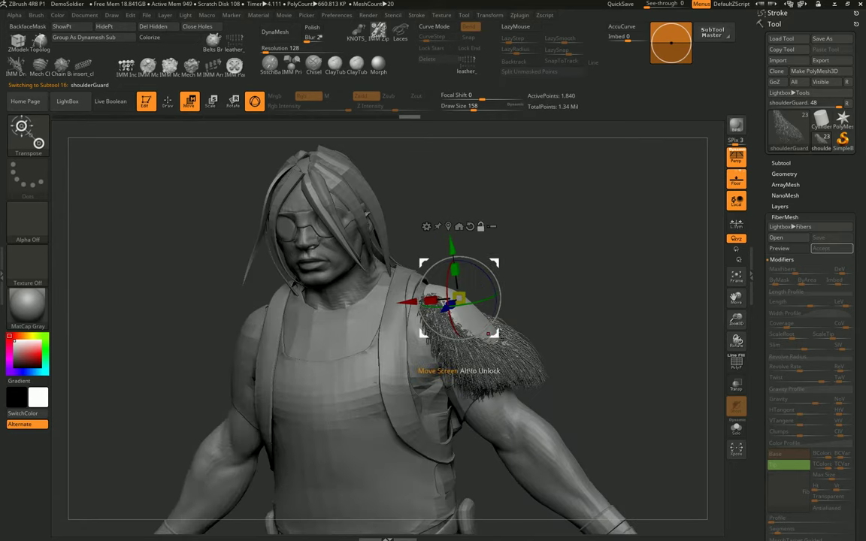
{"action": "left_click", "coordinate": [467, 239]}
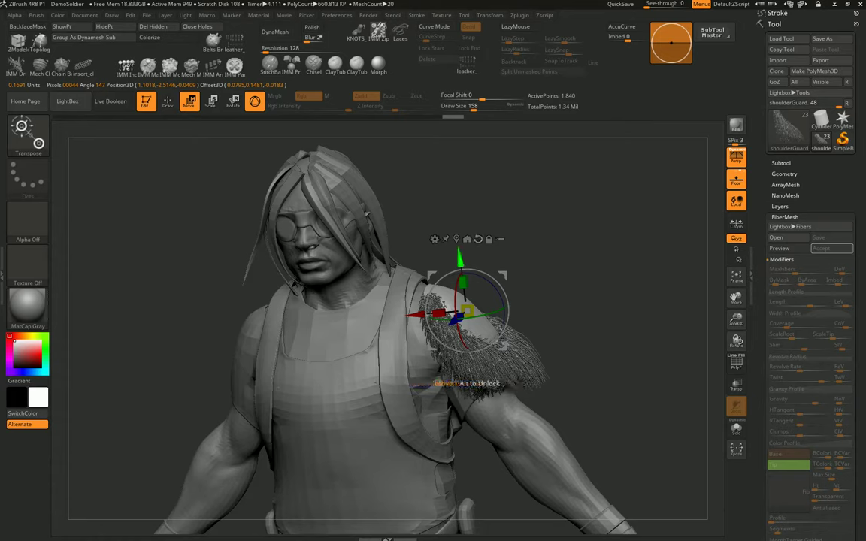
{"action": "left_click_drag", "start_coordinate": [430, 383], "coordinate": [431, 370]}
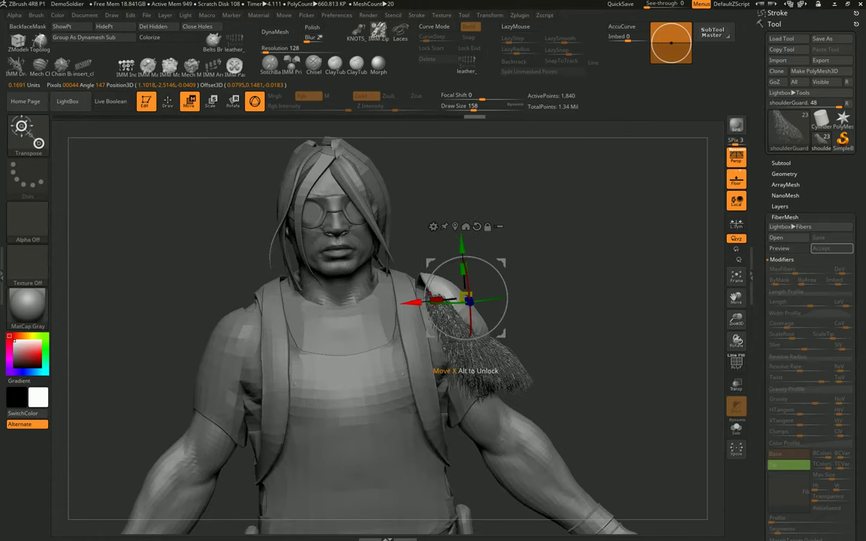
{"action": "left_click_drag", "start_coordinate": [443, 302], "coordinate": [452, 302]}
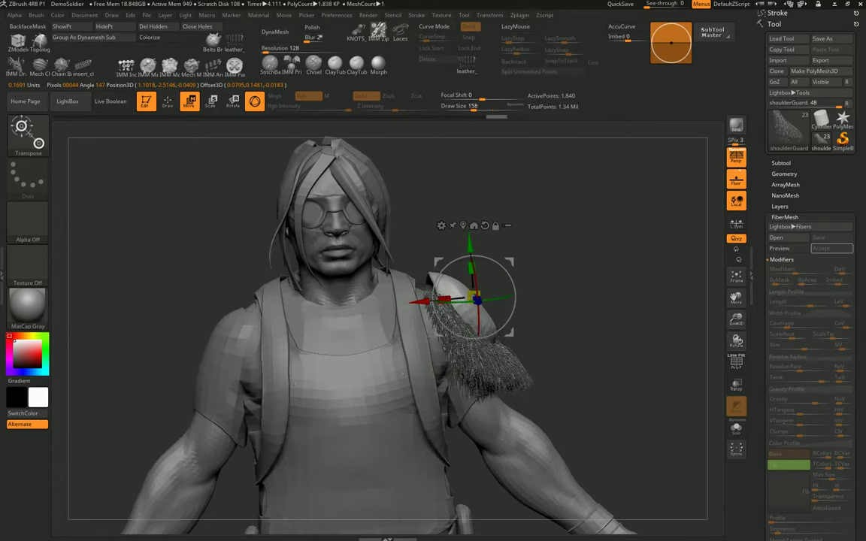
{"action": "left_click_drag", "start_coordinate": [469, 248], "coordinate": [469, 244]}
{"action": "mouse_move", "coordinate": [416, 298]}
{"action": "left_mouse_down"}
{"action": "mouse_move", "coordinate": [424, 296]}
{"action": "mouse_move", "coordinate": [444, 330]}
{"action": "left_mouse_up"}
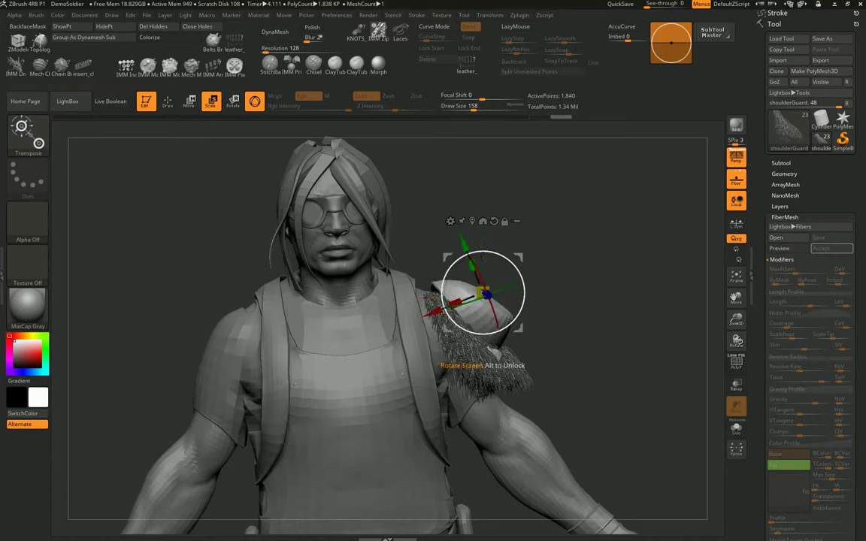
{"action": "key", "text": "ctrl+z"}
{"action": "left_click_drag", "start_coordinate": [479, 291], "coordinate": [464, 311]}
{"action": "key", "text": "ctrl"}
{"action": "key", "text": "ctrl"}
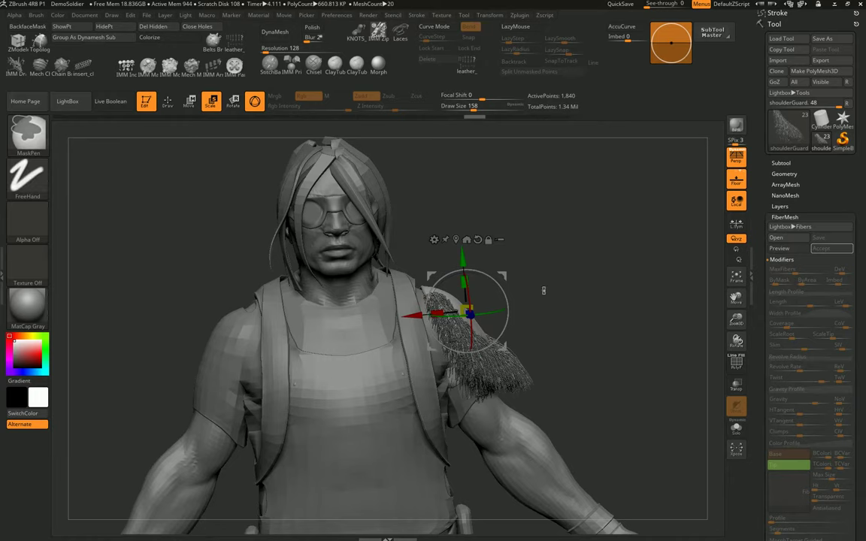
{"action": "mouse_move", "coordinate": [467, 311]}
{"action": "left_mouse_down"}
{"action": "mouse_move", "coordinate": [460, 297]}
{"action": "mouse_move", "coordinate": [478, 298]}
{"action": "left_mouse_up"}
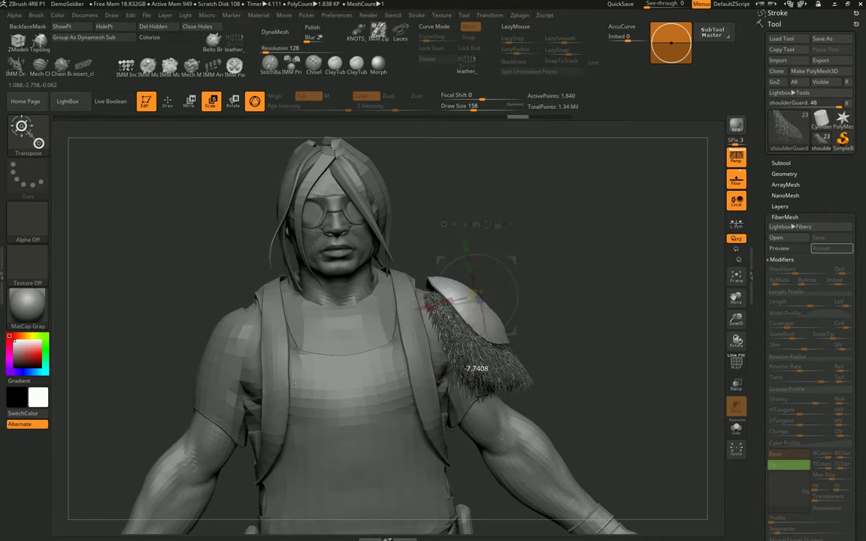
{"action": "left_click_drag", "start_coordinate": [421, 225], "coordinate": [226, 235]}
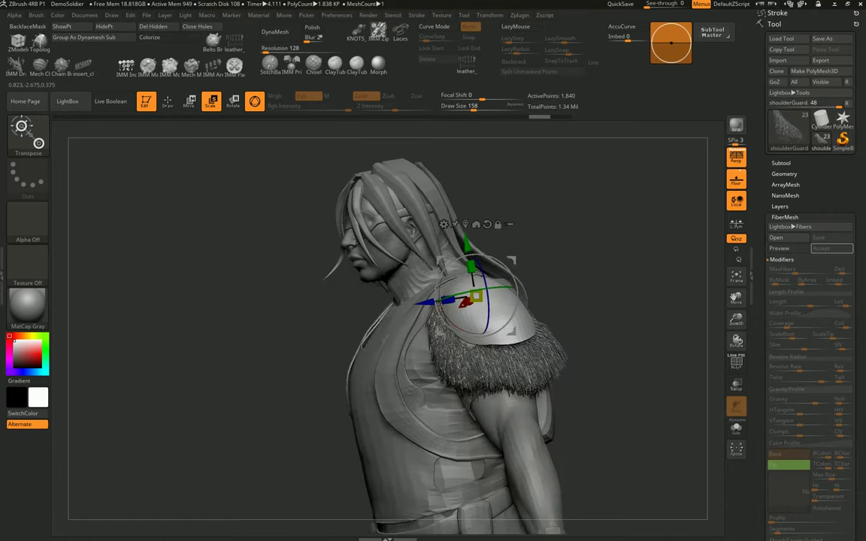
{"action": "mouse_move", "coordinate": [331, 300]}
{"action": "left_mouse_down"}
{"action": "mouse_move", "coordinate": [476, 371]}
{"action": "mouse_move", "coordinate": [315, 376]}
{"action": "mouse_move", "coordinate": [353, 376]}
{"action": "left_mouse_up"}
Step: Select the Fibers6 fur and set up the SnakeHook brush at around size 212
{"action": "left_click", "coordinate": [451, 406], "text": "alt"}
{"action": "key", "text": "q"}
{"action": "key", "text": "s"}
{"action": "left_click_drag", "start_coordinate": [481, 419], "coordinate": [472, 423]}
{"action": "left_click_drag", "start_coordinate": [406, 346], "coordinate": [470, 406]}
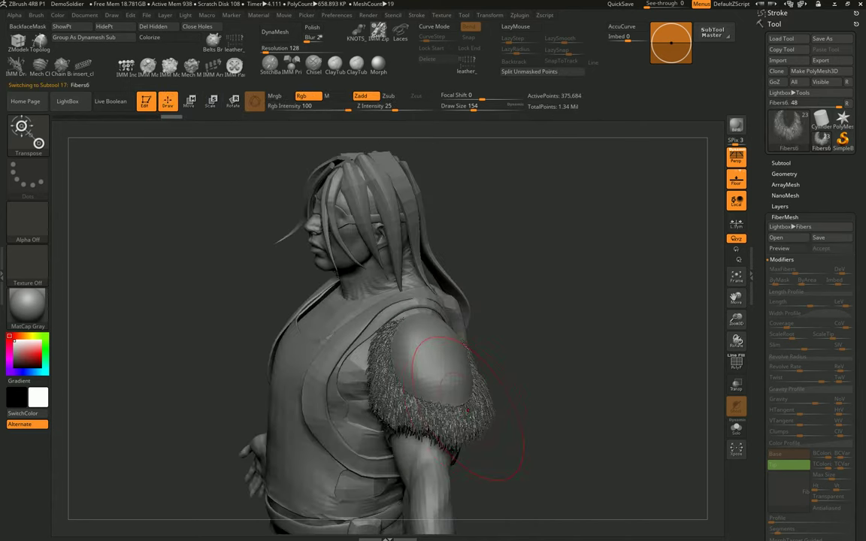
{"action": "key", "text": "b"}
{"action": "key", "text": "s"}
{"action": "key", "text": "h"}
{"action": "mouse_move", "coordinate": [541, 361]}
{"action": "left_mouse_down"}
{"action": "mouse_move", "coordinate": [482, 369]}
{"action": "mouse_move", "coordinate": [557, 376]}
{"action": "left_mouse_up"}
{"action": "key", "text": "s"}
{"action": "left_click_drag", "start_coordinate": [406, 408], "coordinate": [420, 409]}
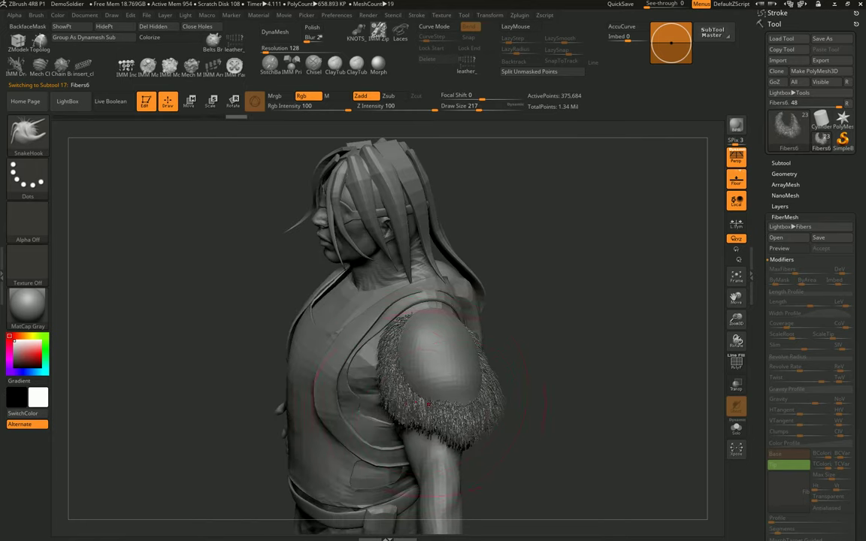
Step: Groom the shoulder fur with SnakeHook from several angles, then smooth it evenly
{"action": "left_click_drag", "start_coordinate": [526, 353], "coordinate": [398, 346]}
{"action": "left_click_drag", "start_coordinate": [357, 316], "coordinate": [474, 361]}
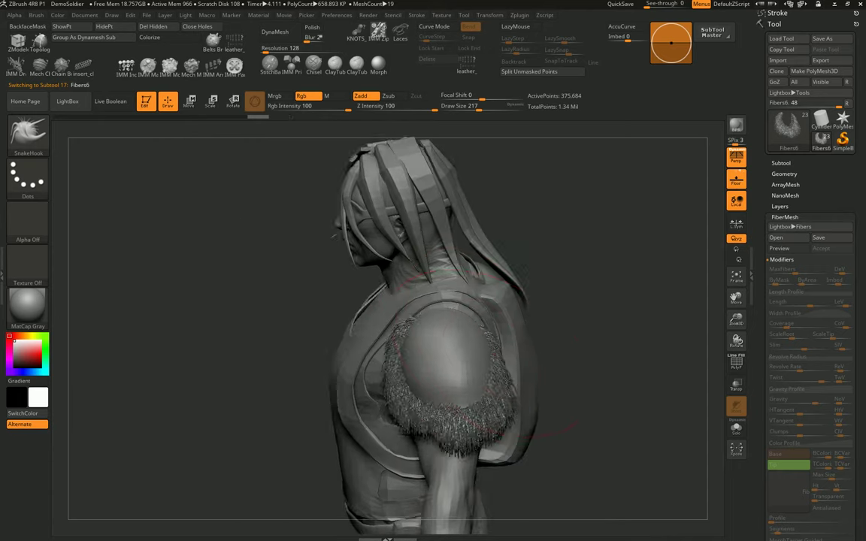
{"action": "left_click_drag", "start_coordinate": [507, 330], "coordinate": [492, 342]}
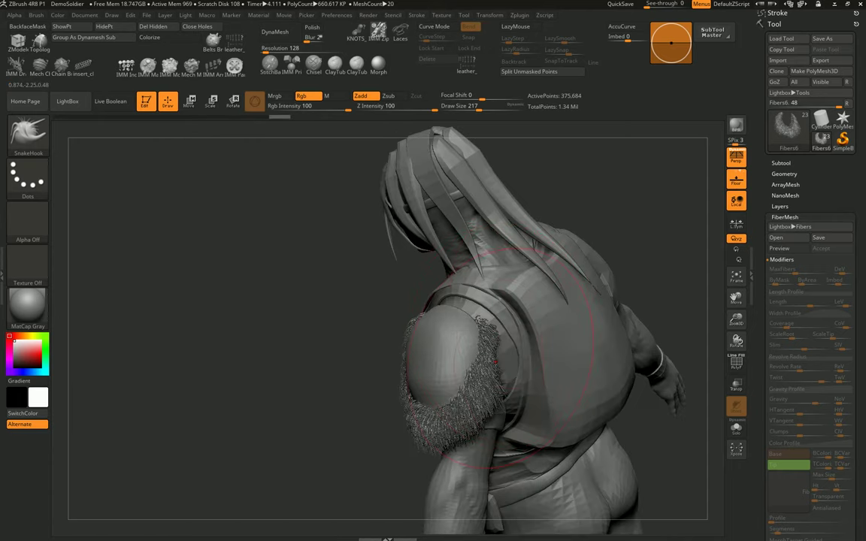
{"action": "key", "text": "s"}
{"action": "left_click_drag", "start_coordinate": [443, 301], "coordinate": [496, 360]}
{"action": "key", "text": "s"}
{"action": "key", "text": "s"}
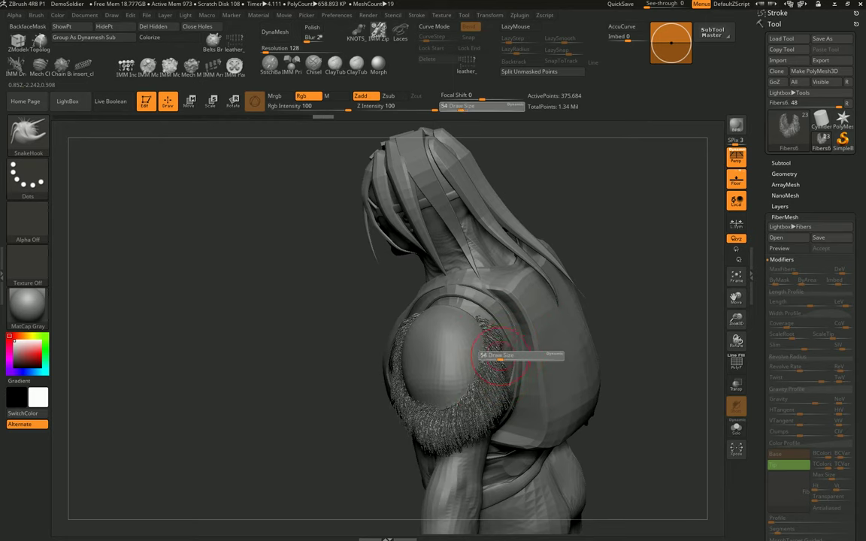
{"action": "mouse_move", "coordinate": [451, 321]}
{"action": "left_mouse_down"}
{"action": "mouse_move", "coordinate": [497, 336]}
{"action": "mouse_move", "coordinate": [487, 360]}
{"action": "mouse_move", "coordinate": [489, 327]}
{"action": "mouse_move", "coordinate": [451, 330]}
{"action": "mouse_move", "coordinate": [473, 376]}
{"action": "left_mouse_up"}
{"action": "key", "text": "s"}
{"action": "key", "text": "s"}
{"action": "key", "text": "s"}
{"action": "left_click_drag", "start_coordinate": [459, 344], "coordinate": [481, 343]}
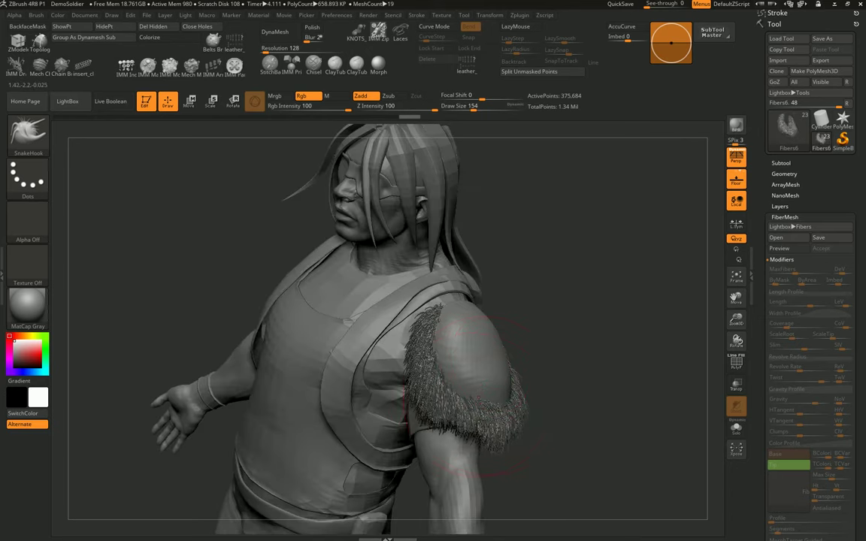
{"action": "left_click_drag", "start_coordinate": [481, 410], "coordinate": [504, 357]}
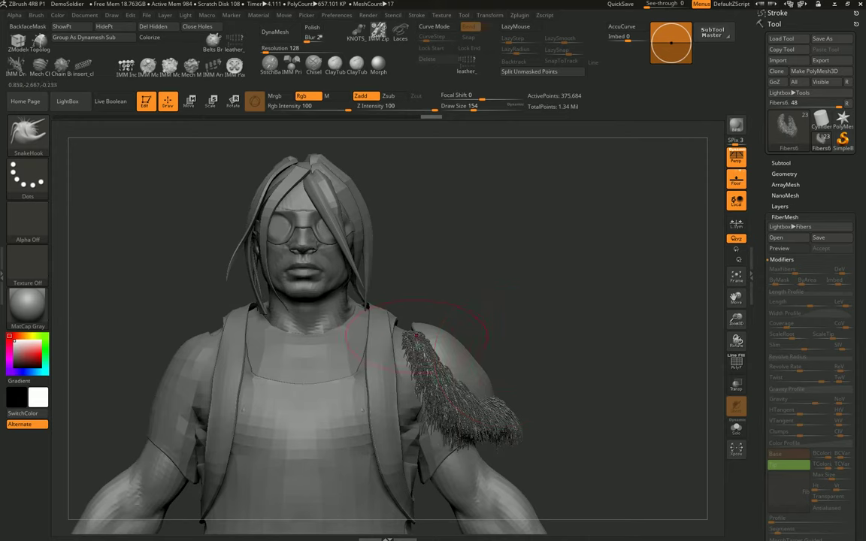
{"action": "mouse_move", "coordinate": [417, 336]}
{"action": "left_mouse_down"}
{"action": "mouse_move", "coordinate": [451, 315]}
{"action": "mouse_move", "coordinate": [466, 331]}
{"action": "mouse_move", "coordinate": [526, 342]}
{"action": "mouse_move", "coordinate": [478, 373]}
{"action": "mouse_move", "coordinate": [433, 526]}
{"action": "mouse_move", "coordinate": [436, 197]}
{"action": "left_mouse_up"}
{"action": "mouse_move", "coordinate": [575, 342]}
{"action": "left_mouse_down"}
{"action": "mouse_move", "coordinate": [563, 300]}
{"action": "mouse_move", "coordinate": [643, 325]}
{"action": "mouse_move", "coordinate": [620, 388]}
{"action": "mouse_move", "coordinate": [590, 398]}
{"action": "mouse_move", "coordinate": [542, 350]}
{"action": "left_mouse_up"}
{"action": "key", "text": "shift"}
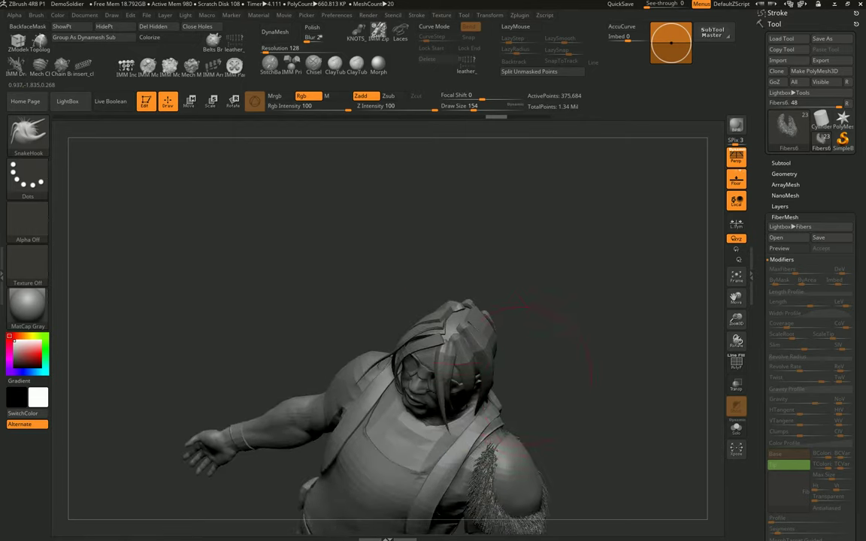
Step: Select the DemoSoldier body subtool and show the Subtool list
{"action": "left_click", "coordinate": [453, 319], "text": "alt"}
{"action": "mouse_move", "coordinate": [454, 319]}
{"action": "left_mouse_down"}
{"action": "mouse_move", "coordinate": [512, 309]}
{"action": "mouse_move", "coordinate": [506, 319]}
{"action": "left_mouse_up"}
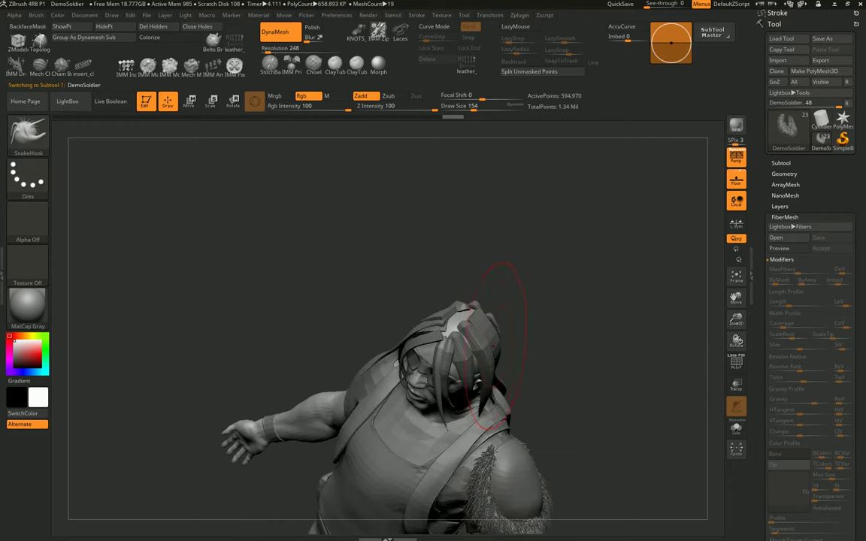
{"action": "key", "text": "s"}
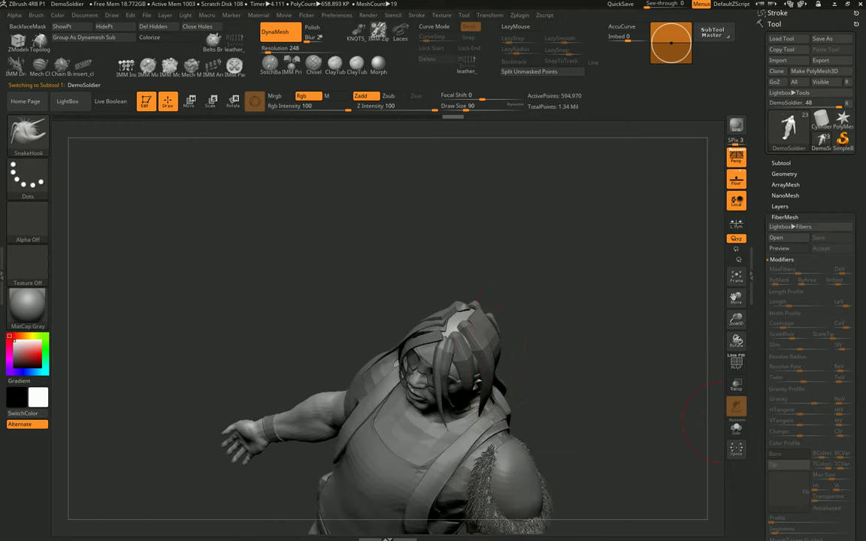
{"action": "left_click", "coordinate": [782, 163]}
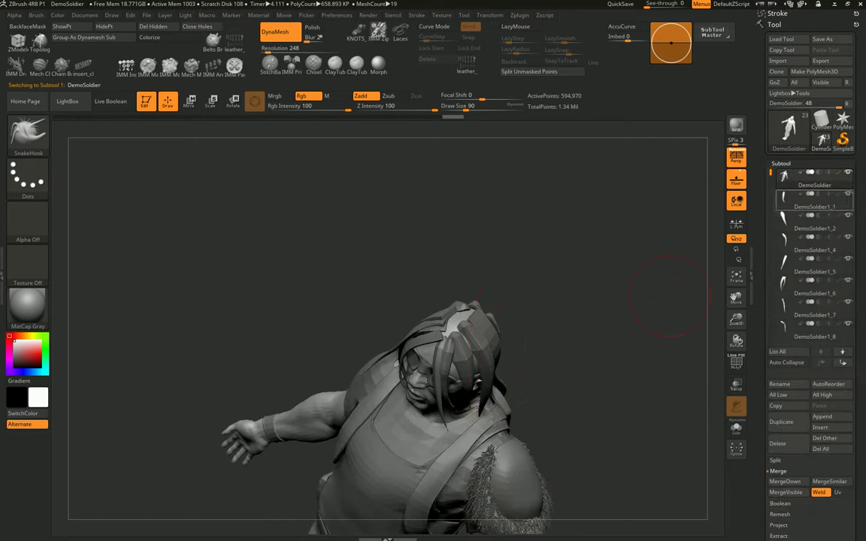
Step: MergeDown the hair strand pieces into a single subtool
{"action": "key", "text": "Down"}
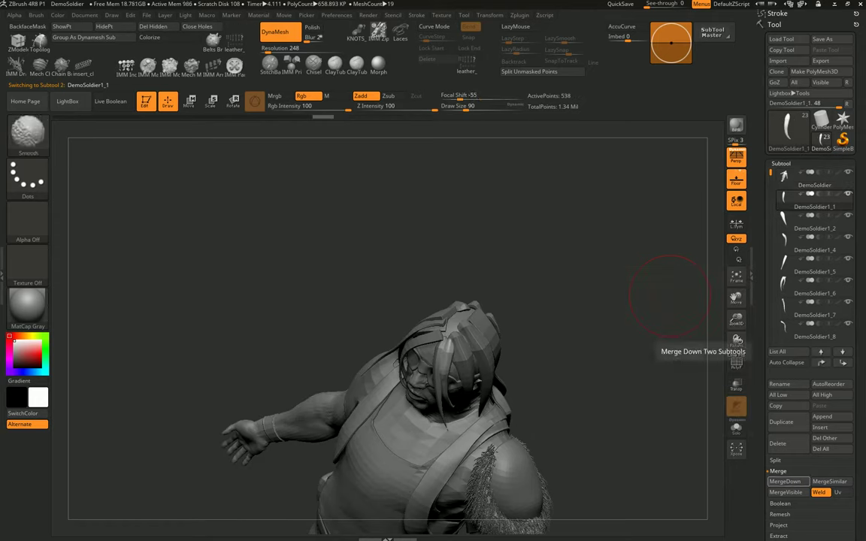
{"action": "left_click", "coordinate": [784, 481]}
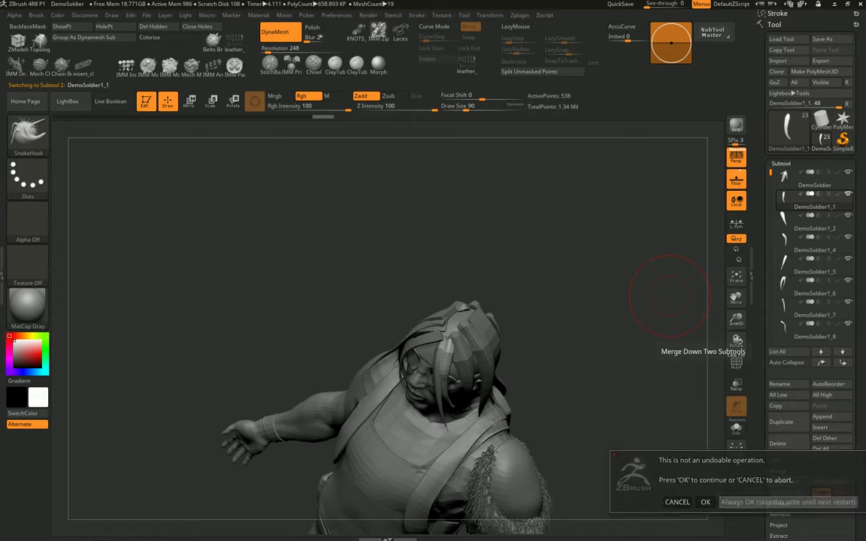
{"action": "key", "text": "Return"}
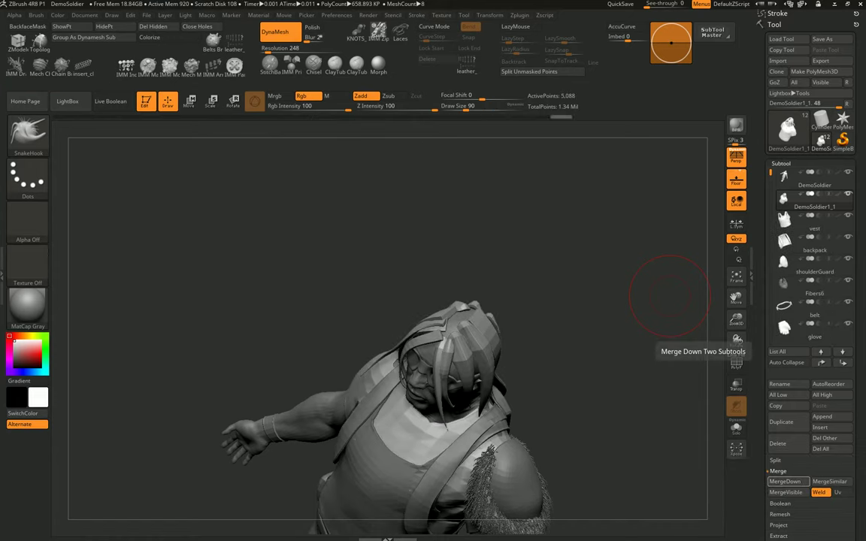
{"action": "left_click_drag", "start_coordinate": [669, 295], "coordinate": [609, 398]}
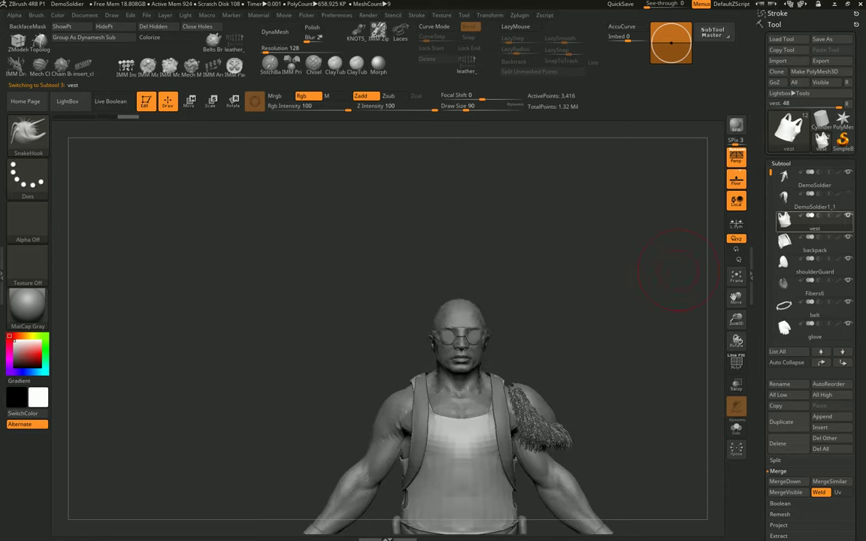
Step: Select the DemoSoldier body and smooth the left side of the head at brush size 41
{"action": "mouse_move", "coordinate": [784, 175]}
{"action": "left_click", "coordinate": [784, 197]}
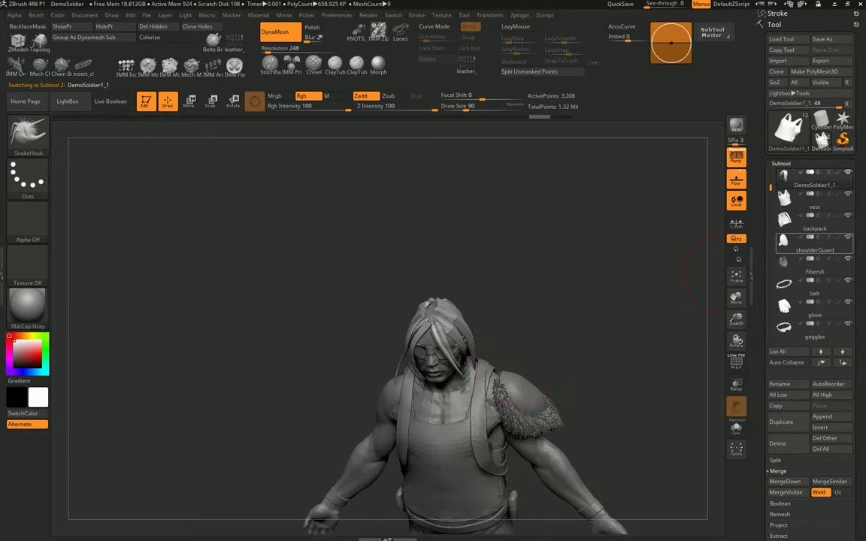
{"action": "left_click", "coordinate": [784, 197]}
{"action": "left_click", "coordinate": [460, 321], "text": "alt"}
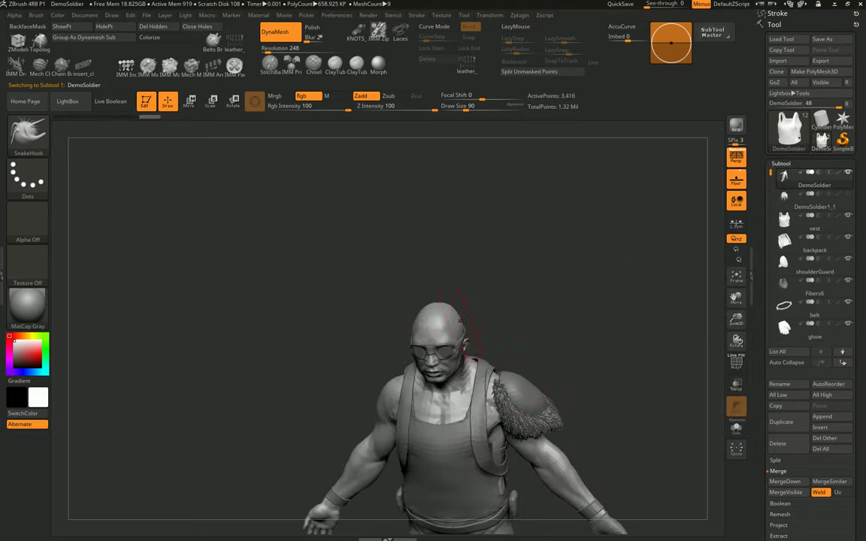
{"action": "left_click_drag", "start_coordinate": [505, 319], "coordinate": [470, 286]}
{"action": "key", "text": "s"}
{"action": "mouse_move", "coordinate": [387, 282]}
{"action": "left_mouse_down", "text": "shift"}
{"action": "mouse_move", "coordinate": [455, 310]}
{"action": "mouse_move", "coordinate": [391, 253]}
{"action": "mouse_move", "coordinate": [499, 333]}
{"action": "mouse_move", "coordinate": [494, 363]}
{"action": "left_mouse_up", "text": "shift"}
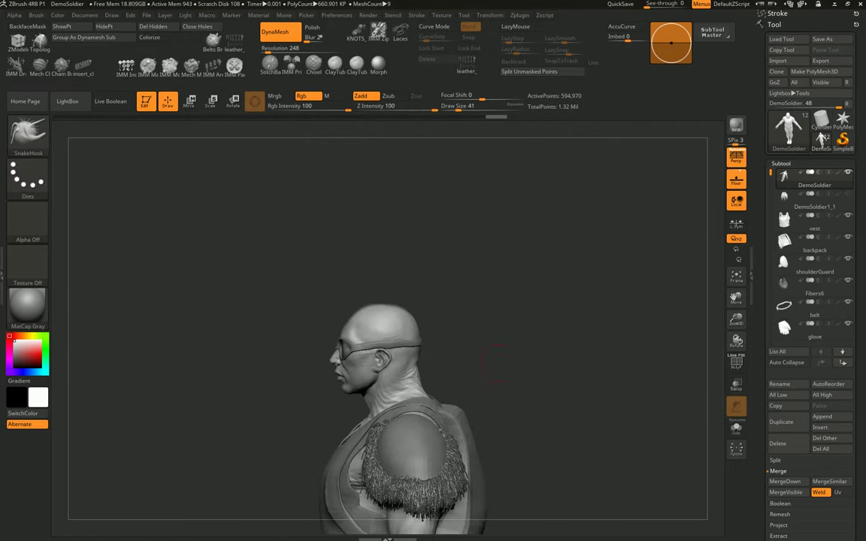
Step: Load the Rug.ZFP preset as a curly 50,001-fiber preview on the head
{"action": "left_click", "coordinate": [780, 163]}
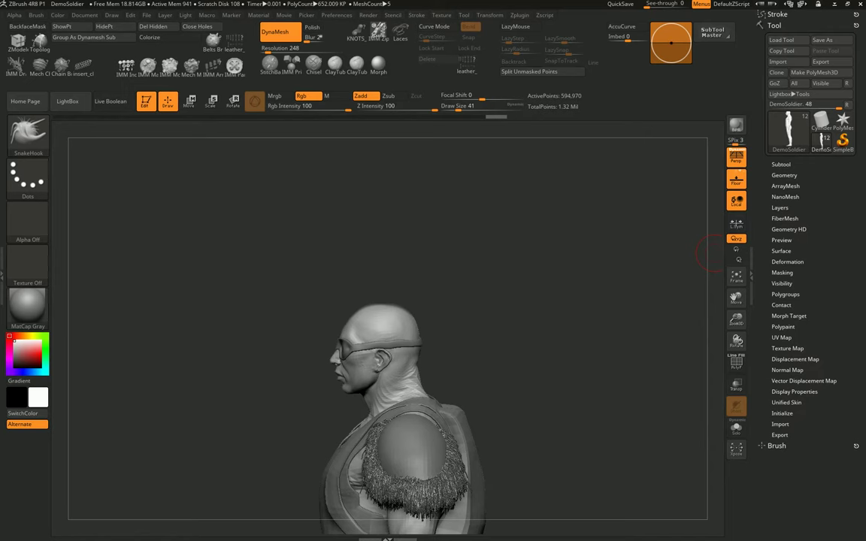
{"action": "left_click", "coordinate": [785, 218]}
{"action": "left_click", "coordinate": [797, 227]}
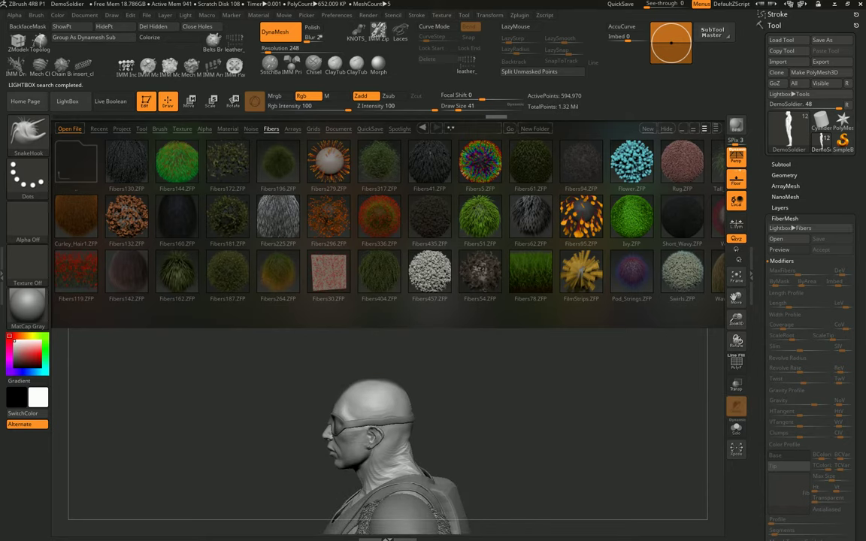
{"action": "left_click", "coordinate": [682, 161]}
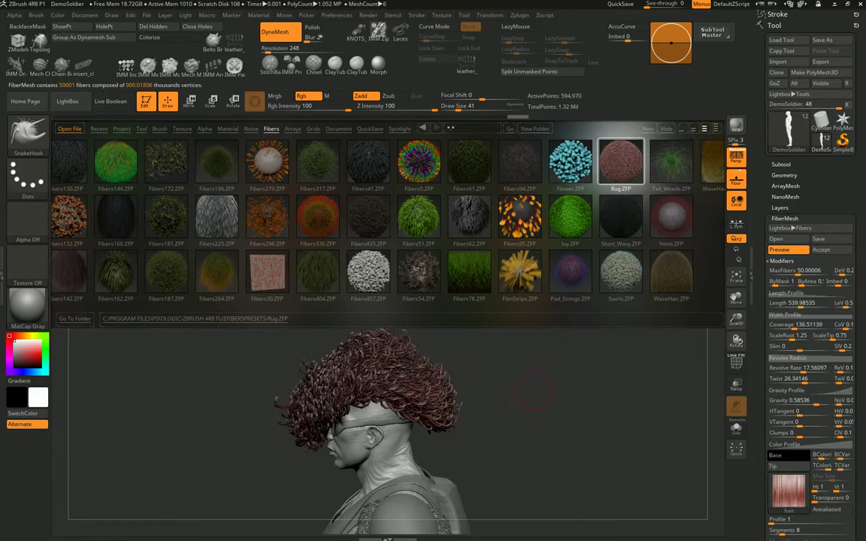
{"action": "left_click", "coordinate": [67, 101]}
Step: Set MaxFibers to about 45, length about 172, slim -0.32 and coverage about 50.8
{"action": "left_click_drag", "start_coordinate": [541, 316], "coordinate": [474, 387]}
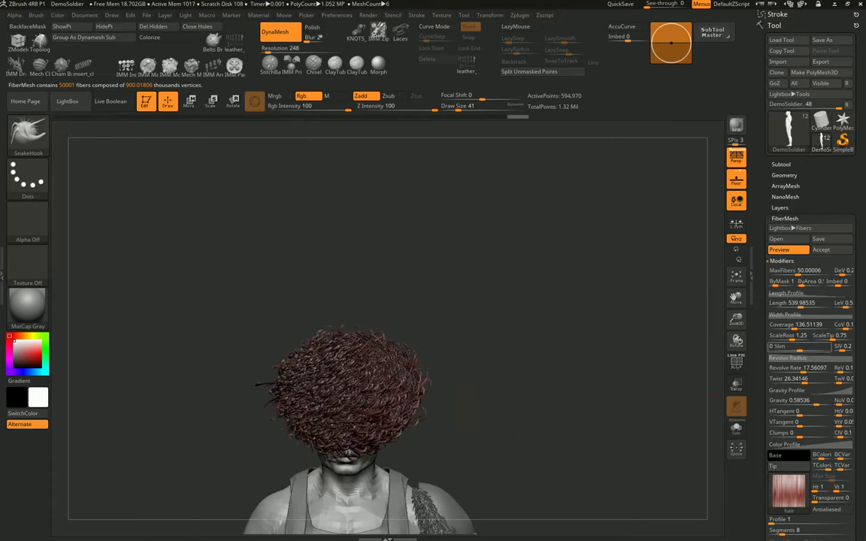
{"action": "left_click_drag", "start_coordinate": [799, 271], "coordinate": [781, 271]}
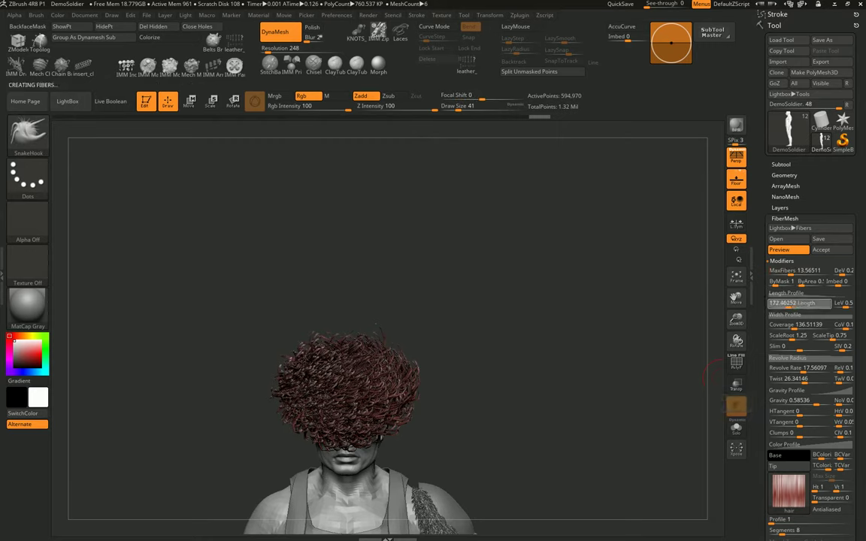
{"action": "left_click_drag", "start_coordinate": [799, 303], "coordinate": [782, 303]}
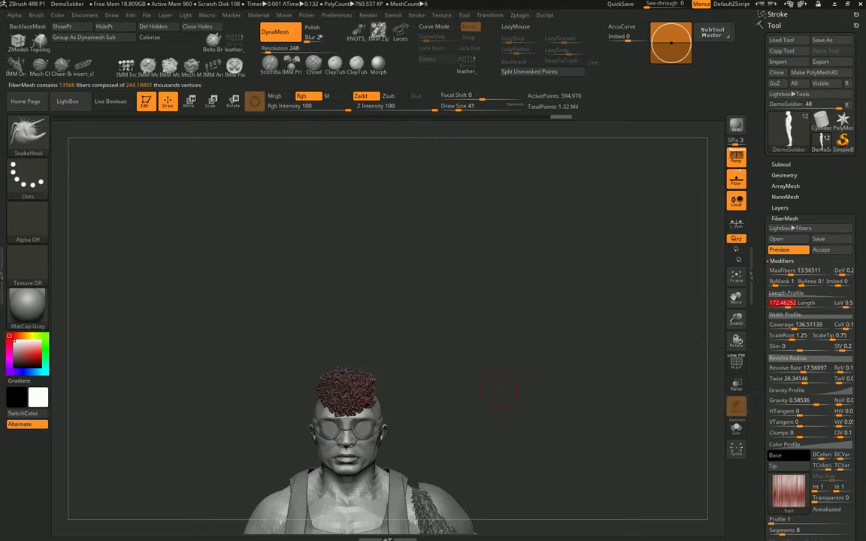
{"action": "mouse_move", "coordinate": [496, 402]}
{"action": "right_mouse_down", "text": "ctrl"}
{"action": "mouse_move", "coordinate": [497, 376]}
{"action": "mouse_move", "coordinate": [536, 397]}
{"action": "right_mouse_up", "text": "ctrl"}
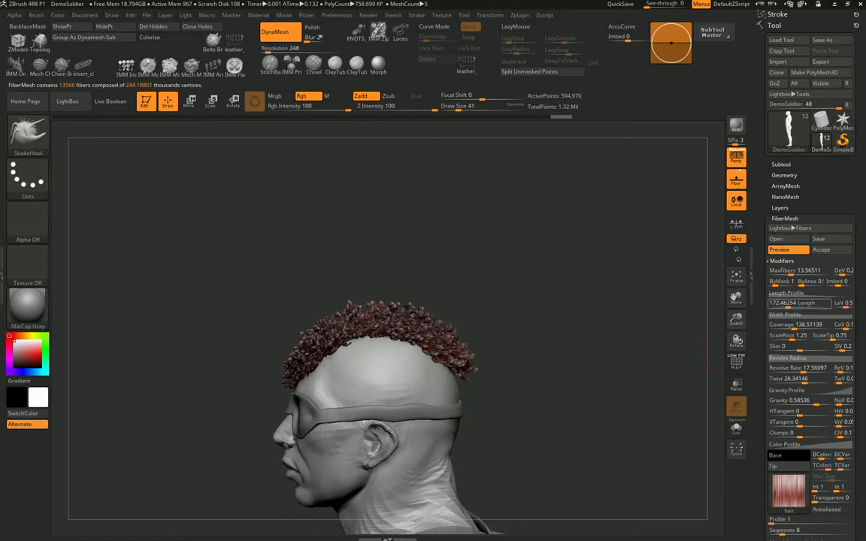
{"action": "left_click_drag", "start_coordinate": [790, 270], "coordinate": [808, 271]}
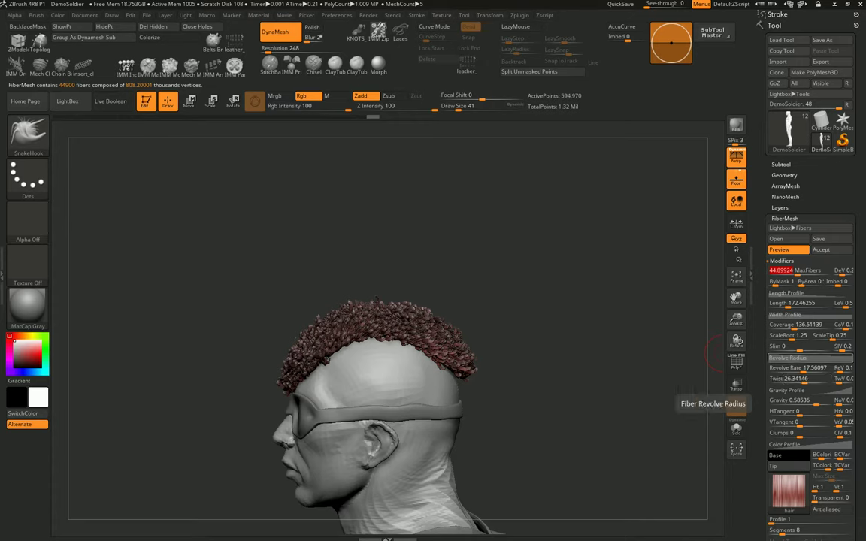
{"action": "left_click_drag", "start_coordinate": [795, 346], "coordinate": [789, 346]}
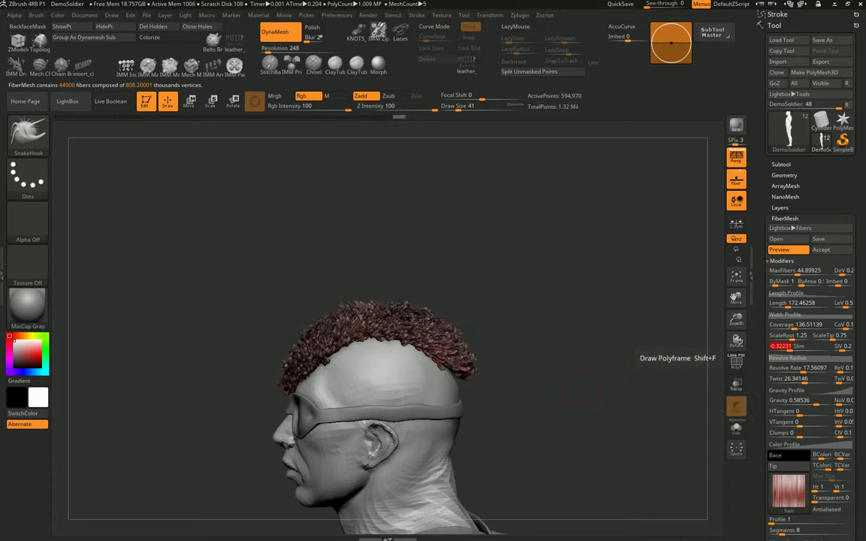
{"action": "left_click_drag", "start_coordinate": [736, 340], "coordinate": [752, 342]}
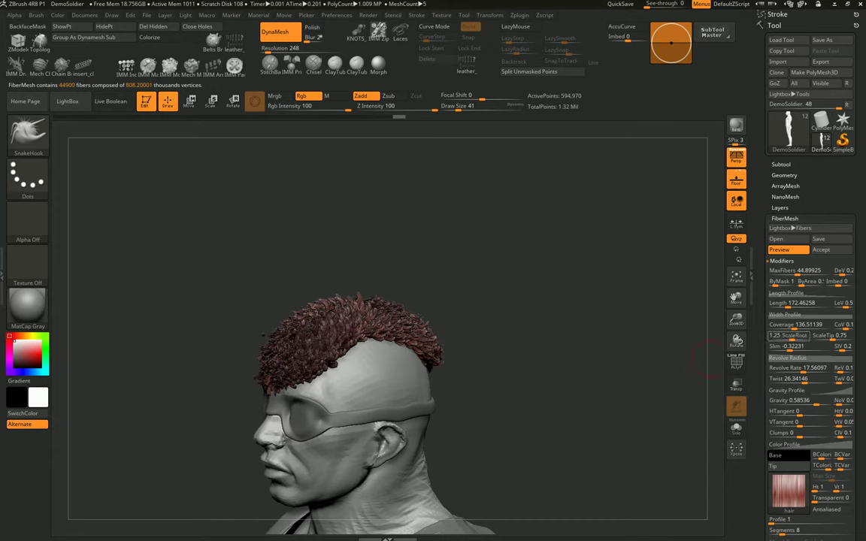
{"action": "mouse_move", "coordinate": [785, 325]}
{"action": "left_mouse_down"}
{"action": "mouse_move", "coordinate": [801, 325]}
{"action": "mouse_move", "coordinate": [782, 325]}
{"action": "left_mouse_up"}
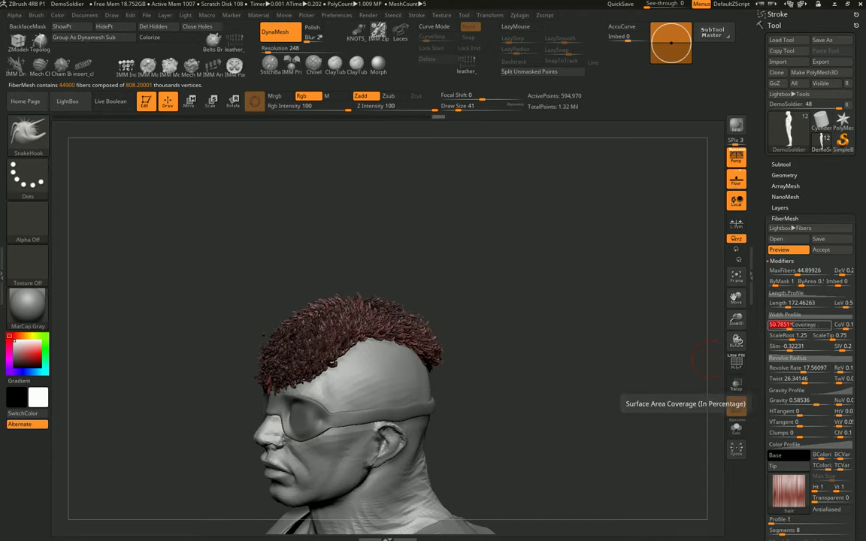
{"action": "mouse_move", "coordinate": [707, 361]}
{"action": "left_mouse_down"}
{"action": "mouse_move", "coordinate": [573, 386]}
{"action": "mouse_move", "coordinate": [557, 367]}
{"action": "left_mouse_up"}
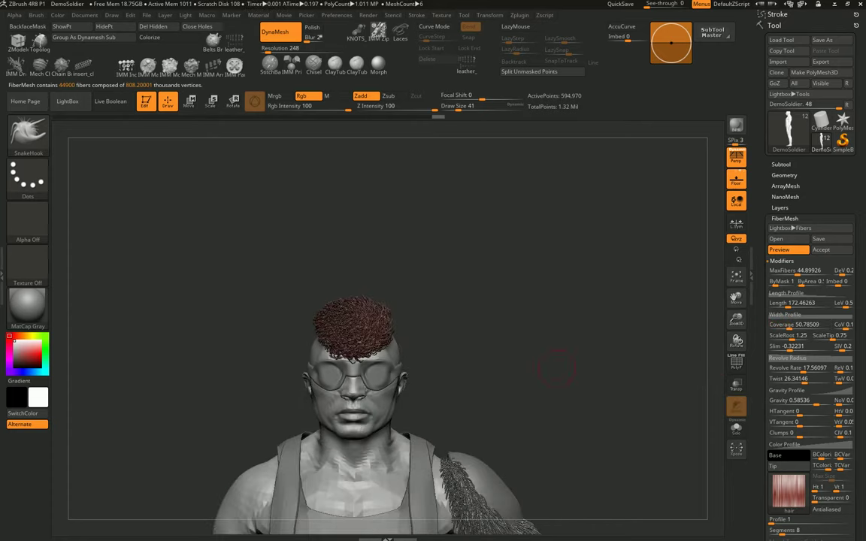
{"action": "left_click_drag", "start_coordinate": [576, 406], "coordinate": [572, 417]}
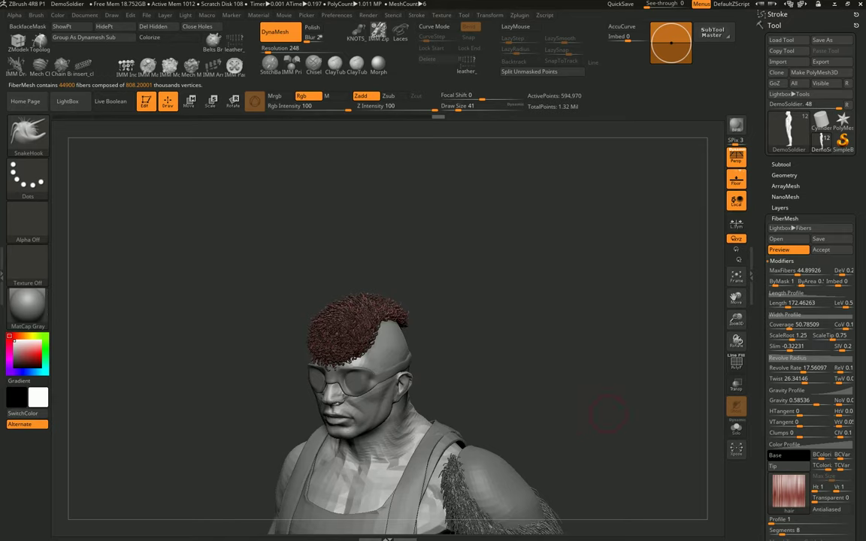
{"action": "left_click_drag", "start_coordinate": [607, 414], "coordinate": [543, 398], "text": "shift"}
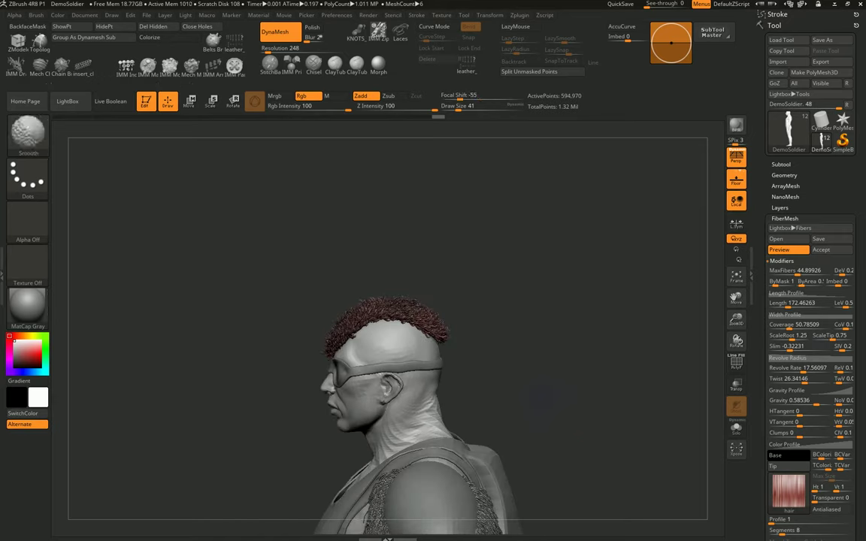
Step: Select the Fibers15 hair subtool, hide its colour, and reshape the tuft's left side at brush size 149
{"action": "left_click", "coordinate": [387, 324], "text": "alt"}
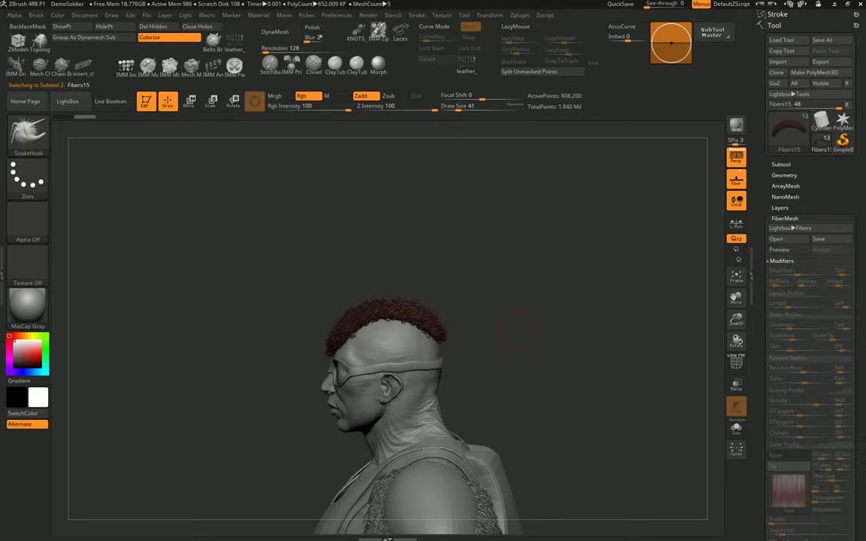
{"action": "left_click", "coordinate": [159, 37]}
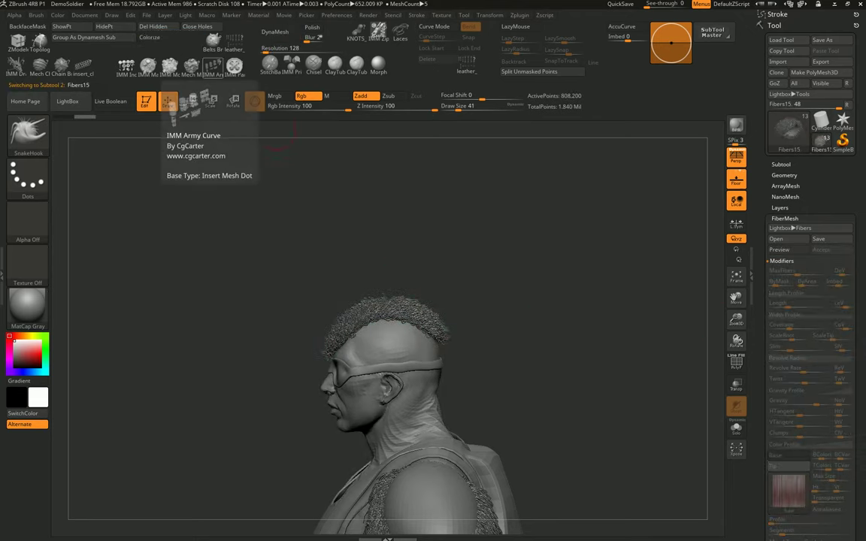
{"action": "mouse_move", "coordinate": [188, 315]}
{"action": "left_mouse_down"}
{"action": "mouse_move", "coordinate": [489, 324]}
{"action": "mouse_move", "coordinate": [506, 316]}
{"action": "mouse_move", "coordinate": [571, 342]}
{"action": "mouse_move", "coordinate": [451, 339]}
{"action": "mouse_move", "coordinate": [491, 329]}
{"action": "mouse_move", "coordinate": [470, 322]}
{"action": "left_mouse_up"}
{"action": "key", "text": "s"}
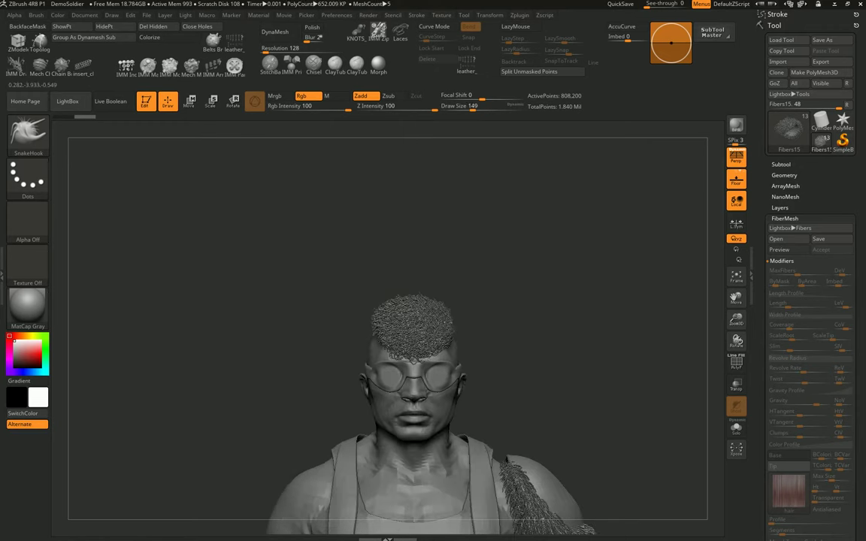
{"action": "mouse_move", "coordinate": [390, 300]}
{"action": "left_mouse_down"}
{"action": "mouse_move", "coordinate": [376, 308]}
{"action": "mouse_move", "coordinate": [355, 295]}
{"action": "left_mouse_up"}
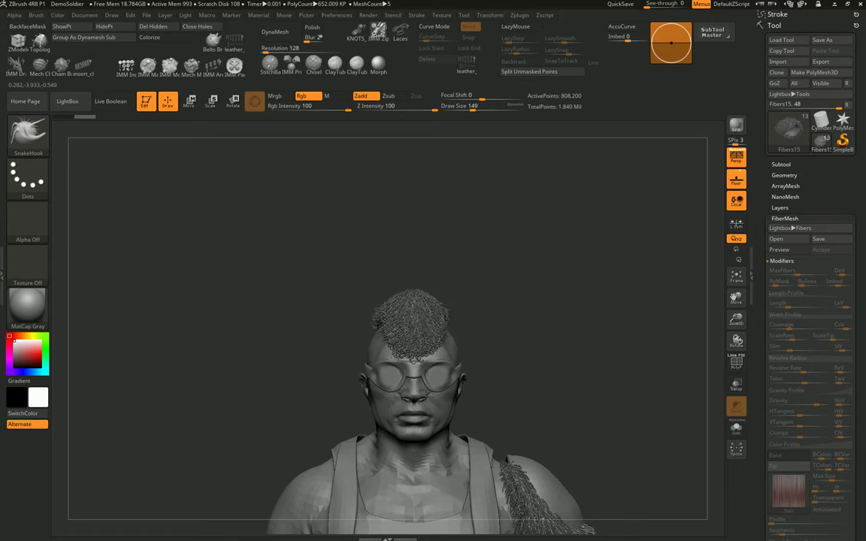
Step: From the side profile, smooth and flatten the mohawk's top, resizing the brush from 101 upward
{"action": "mouse_move", "coordinate": [435, 193]}
{"action": "left_mouse_down"}
{"action": "mouse_move", "coordinate": [464, 290]}
{"action": "mouse_move", "coordinate": [481, 308]}
{"action": "left_mouse_up"}
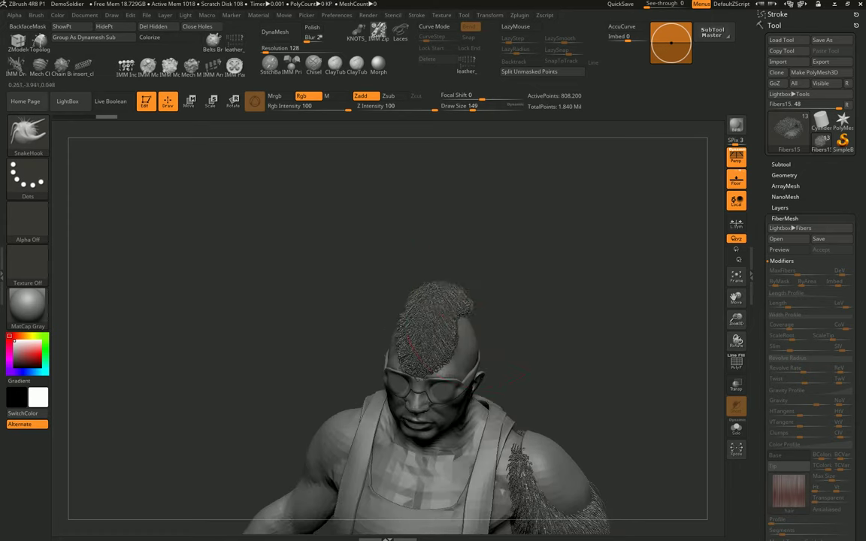
{"action": "mouse_move", "coordinate": [483, 323]}
{"action": "left_mouse_down"}
{"action": "mouse_move", "coordinate": [484, 310]}
{"action": "mouse_move", "coordinate": [470, 310]}
{"action": "left_mouse_up"}
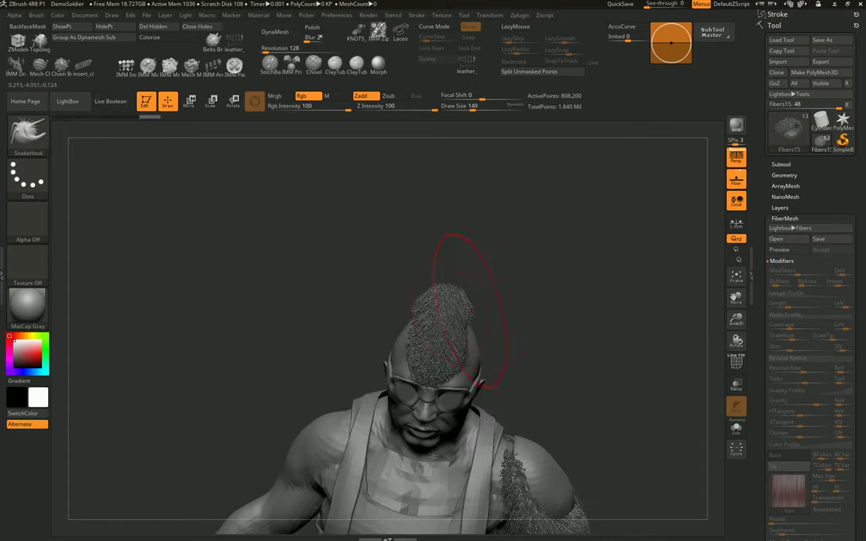
{"action": "mouse_move", "coordinate": [451, 359]}
{"action": "left_mouse_down"}
{"action": "mouse_move", "coordinate": [459, 312]}
{"action": "mouse_move", "coordinate": [530, 325]}
{"action": "left_mouse_up"}
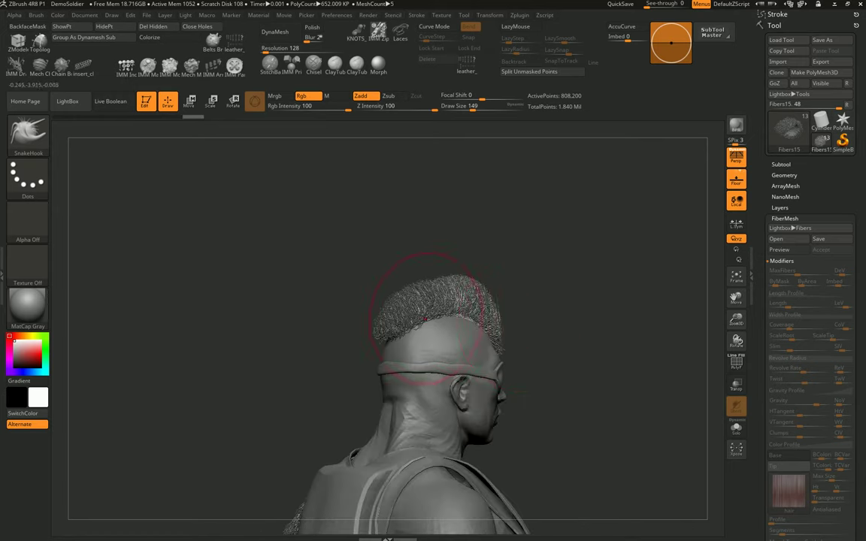
{"action": "left_click_drag", "start_coordinate": [426, 318], "coordinate": [396, 290]}
{"action": "key", "text": "s"}
{"action": "left_click_drag", "start_coordinate": [391, 331], "coordinate": [380, 330]}
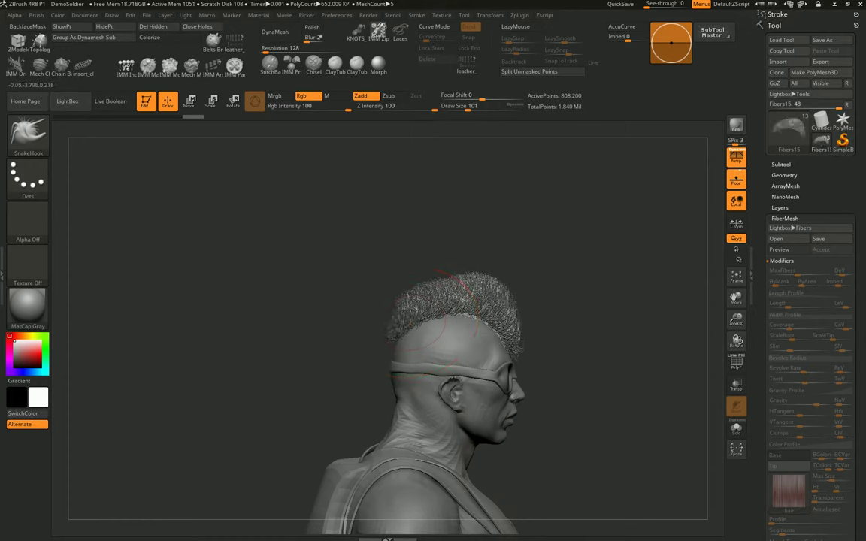
{"action": "left_click_drag", "start_coordinate": [413, 300], "coordinate": [428, 300]}
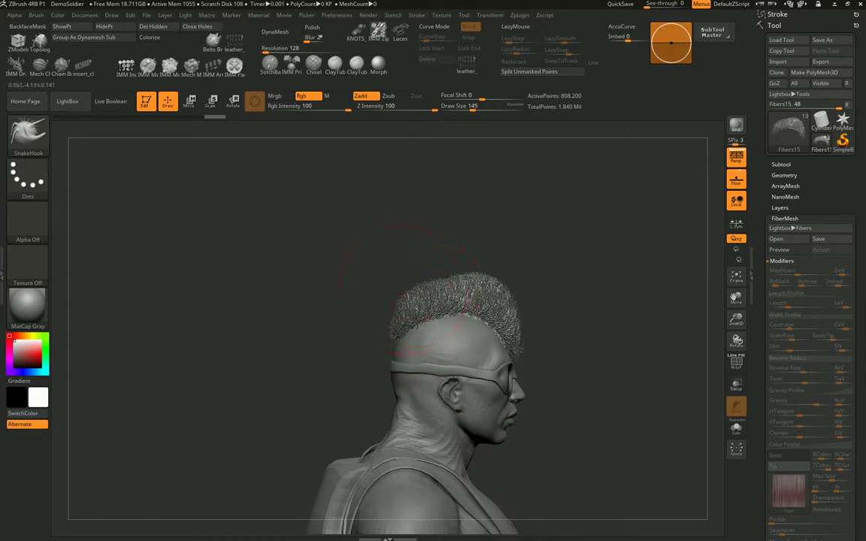
{"action": "mouse_move", "coordinate": [514, 296]}
{"action": "left_mouse_down"}
{"action": "mouse_move", "coordinate": [526, 294]}
{"action": "mouse_move", "coordinate": [521, 319]}
{"action": "mouse_move", "coordinate": [570, 311]}
{"action": "left_mouse_up"}
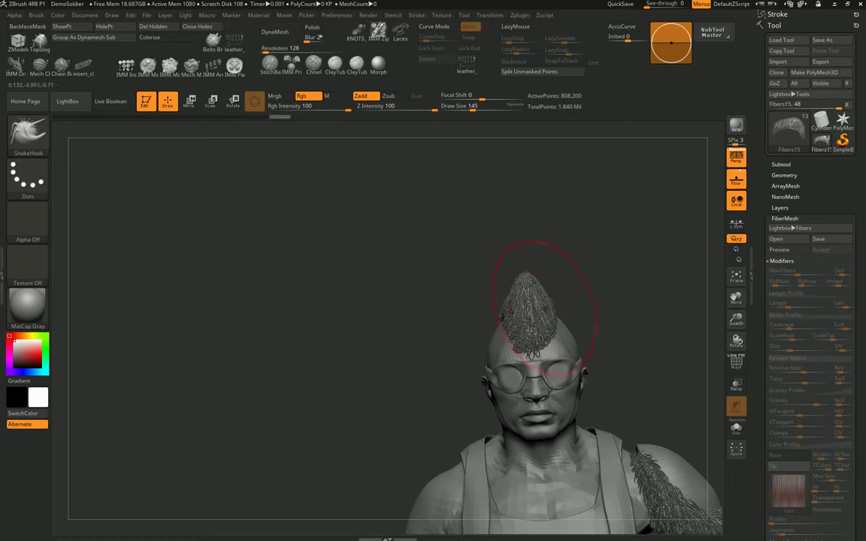
Step: View the mohawk from above and behind, and set the brush size to 116
{"action": "left_click_drag", "start_coordinate": [472, 463], "coordinate": [641, 448]}
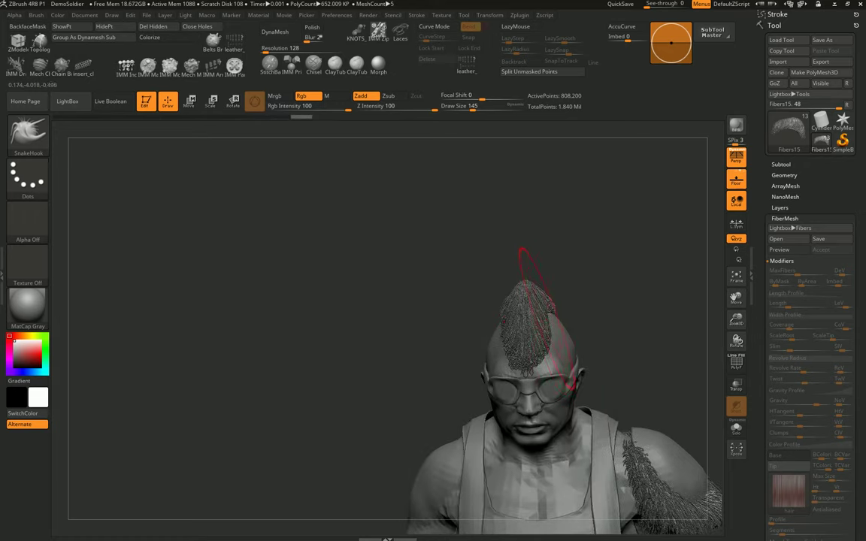
{"action": "mouse_move", "coordinate": [391, 338]}
{"action": "left_mouse_down"}
{"action": "mouse_move", "coordinate": [577, 297]}
{"action": "mouse_move", "coordinate": [610, 383]}
{"action": "mouse_move", "coordinate": [590, 358]}
{"action": "mouse_move", "coordinate": [579, 388]}
{"action": "mouse_move", "coordinate": [611, 390]}
{"action": "mouse_move", "coordinate": [550, 356]}
{"action": "left_mouse_up"}
{"action": "key", "text": "s"}
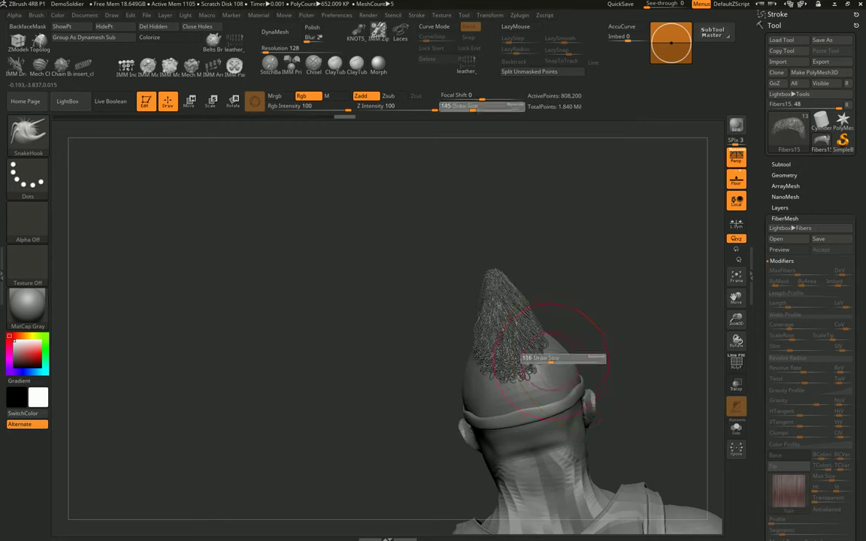
{"action": "mouse_move", "coordinate": [526, 342]}
{"action": "left_mouse_down"}
{"action": "mouse_move", "coordinate": [613, 331]}
{"action": "mouse_move", "coordinate": [572, 338]}
{"action": "left_mouse_up"}
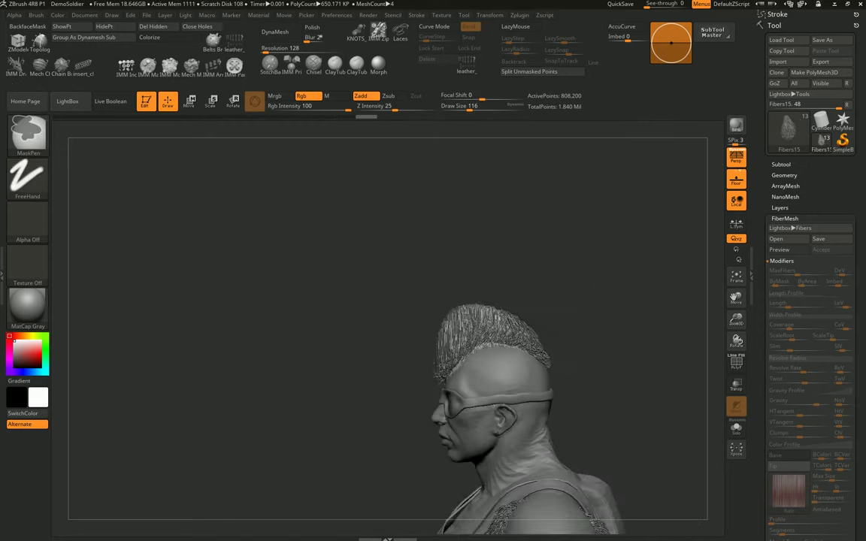
{"action": "right_click_drag", "start_coordinate": [586, 391], "coordinate": [590, 365], "text": "ctrl"}
{"action": "left_click_drag", "start_coordinate": [560, 412], "coordinate": [613, 415]}
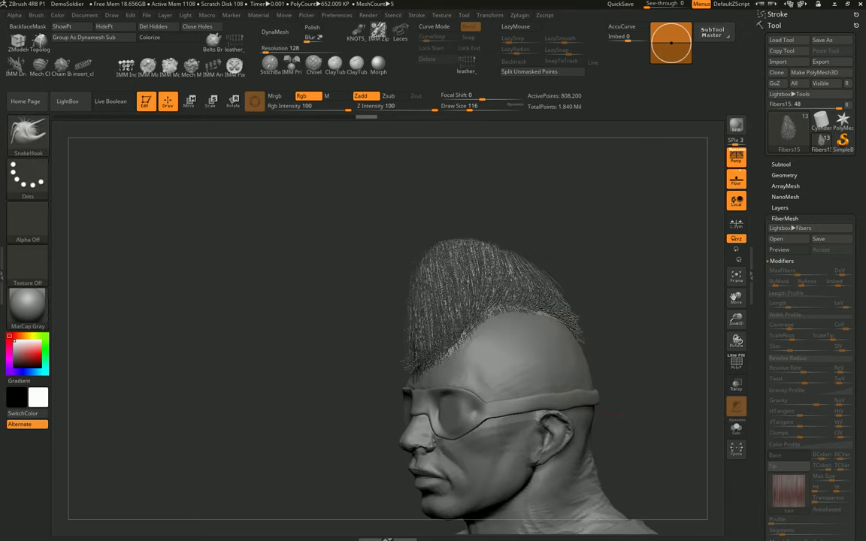
{"action": "mouse_move", "coordinate": [629, 358]}
{"action": "left_mouse_down"}
{"action": "mouse_move", "coordinate": [519, 361]}
{"action": "mouse_move", "coordinate": [569, 359]}
{"action": "mouse_move", "coordinate": [537, 348]}
{"action": "left_mouse_up"}
Step: Shrink the brush to size 35 and pull the front of the mohawk upward
{"action": "key", "text": "s"}
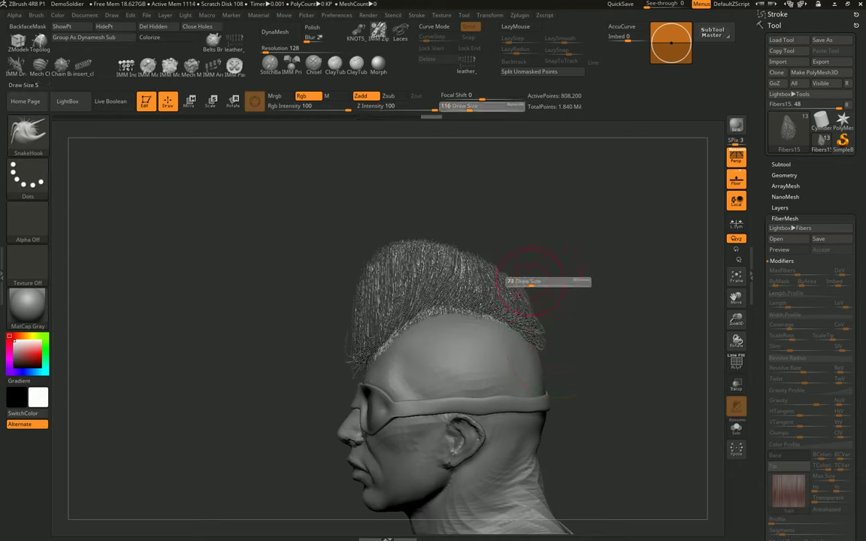
{"action": "mouse_move", "coordinate": [526, 254]}
{"action": "left_mouse_down"}
{"action": "mouse_move", "coordinate": [502, 254]}
{"action": "mouse_move", "coordinate": [505, 243]}
{"action": "mouse_move", "coordinate": [458, 225]}
{"action": "left_mouse_up"}
{"action": "key", "text": "s"}
{"action": "key", "text": "s"}
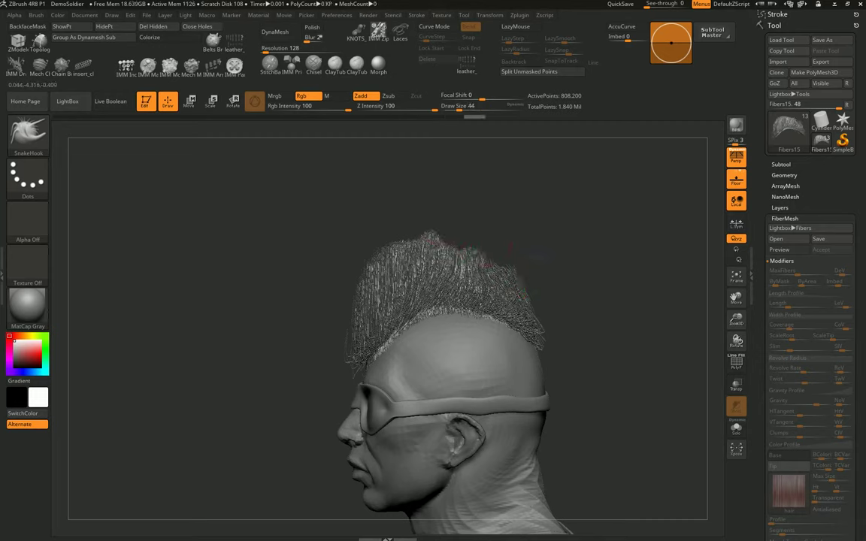
{"action": "key", "text": "s"}
{"action": "left_click_drag", "start_coordinate": [402, 226], "coordinate": [393, 225]}
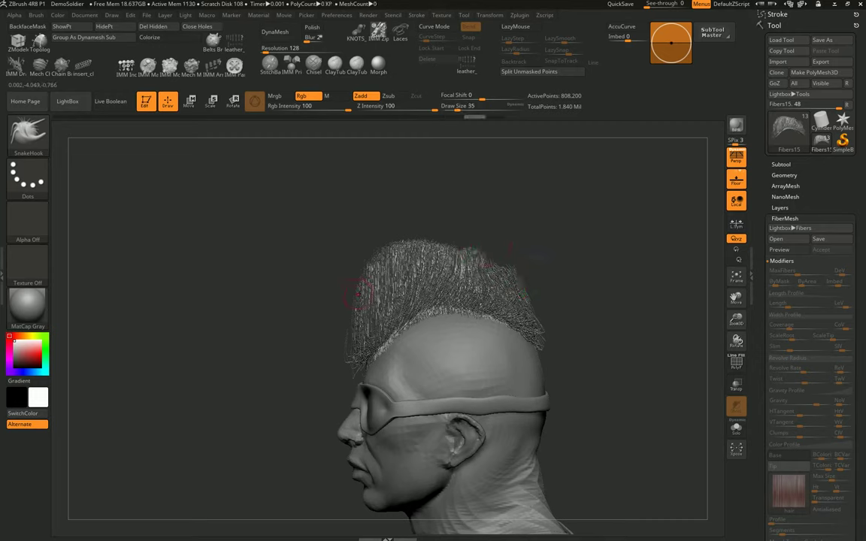
{"action": "left_click_drag", "start_coordinate": [353, 297], "coordinate": [375, 263]}
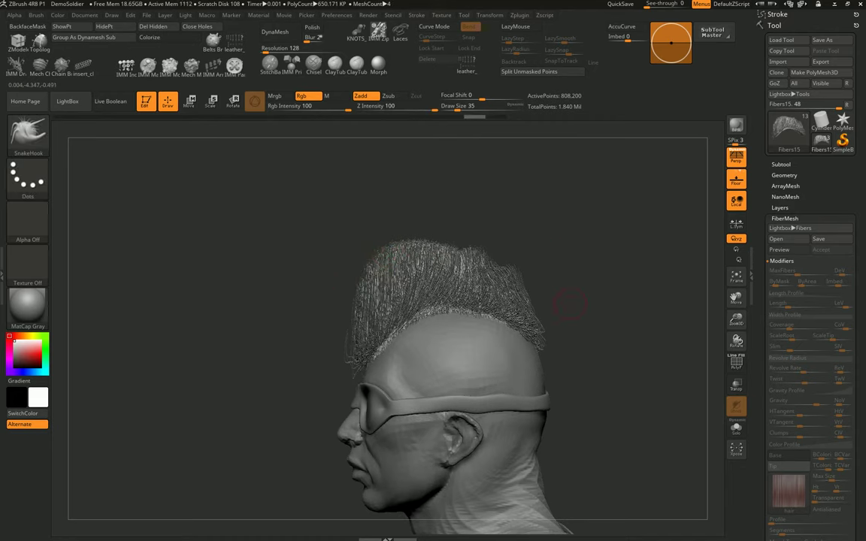
{"action": "mouse_move", "coordinate": [565, 287]}
{"action": "left_mouse_down"}
{"action": "mouse_move", "coordinate": [540, 356]}
{"action": "mouse_move", "coordinate": [458, 342]}
{"action": "mouse_move", "coordinate": [478, 338]}
{"action": "left_mouse_up"}
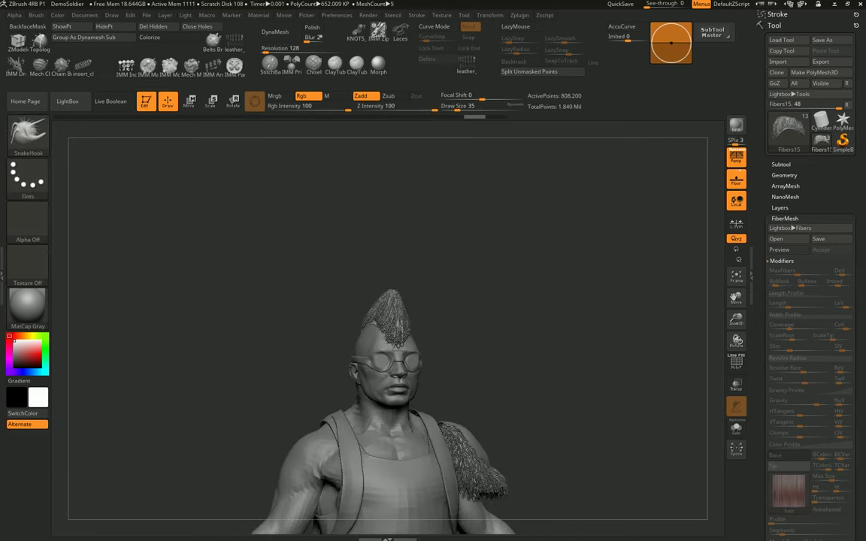
Step: Place the Transpose gizmo on the mohawk, reset its orientation, rescale the fibers, then return to Draw mode
{"action": "key", "text": "w"}
{"action": "key", "text": "r"}
{"action": "key", "text": "q"}
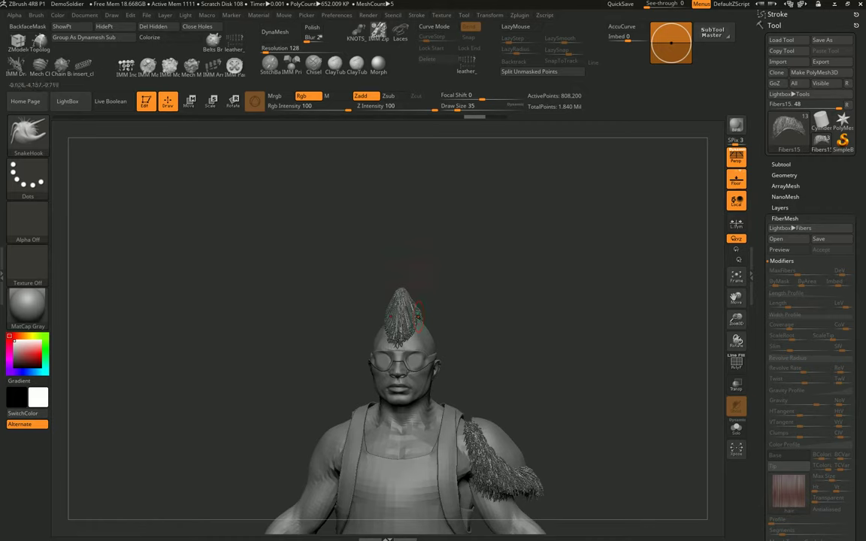
{"action": "key", "text": "w"}
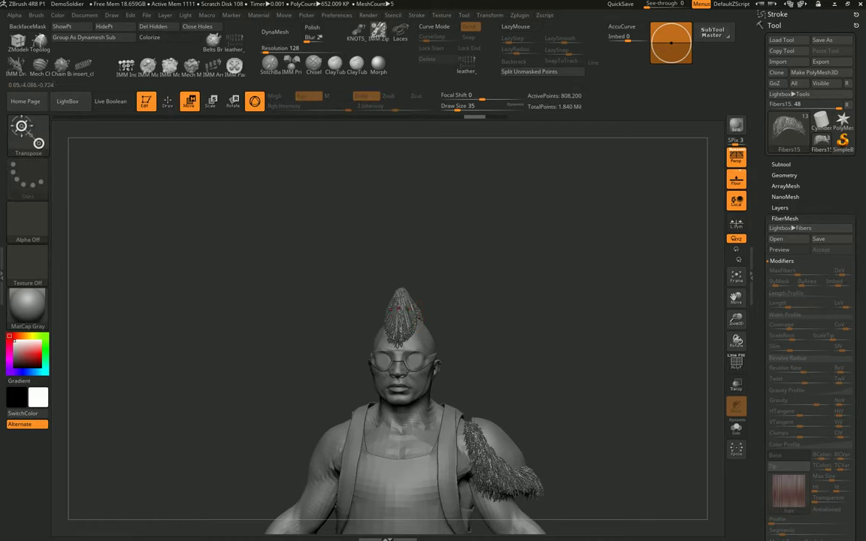
{"action": "left_click", "coordinate": [401, 308]}
{"action": "left_click", "coordinate": [414, 236]}
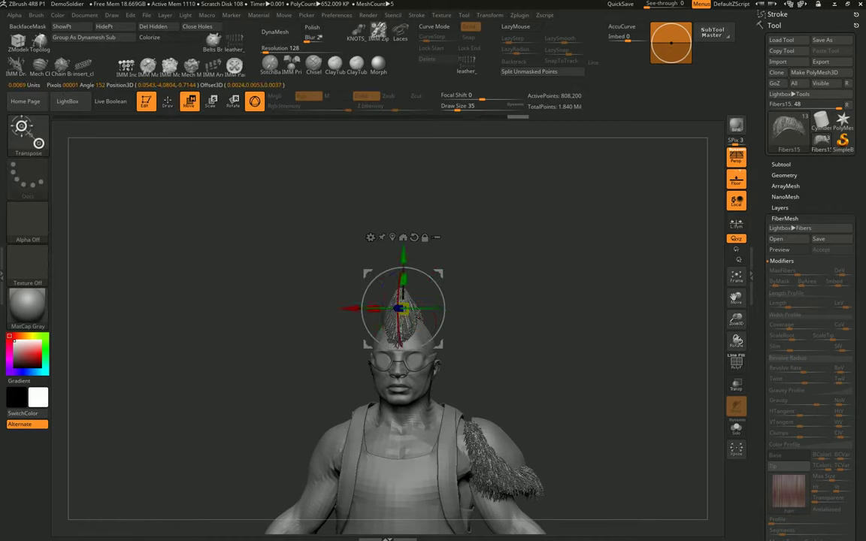
{"action": "left_click_drag", "start_coordinate": [373, 308], "coordinate": [361, 308]}
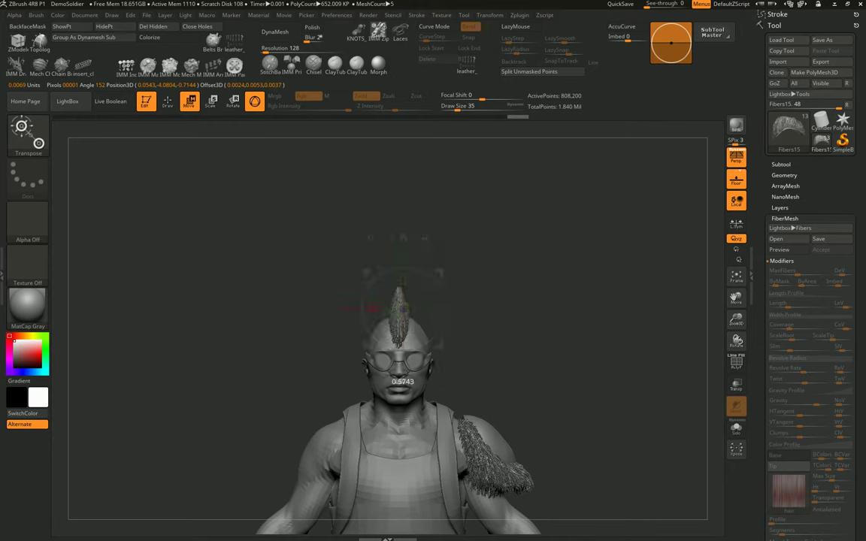
{"action": "left_click_drag", "start_coordinate": [572, 226], "coordinate": [481, 226]}
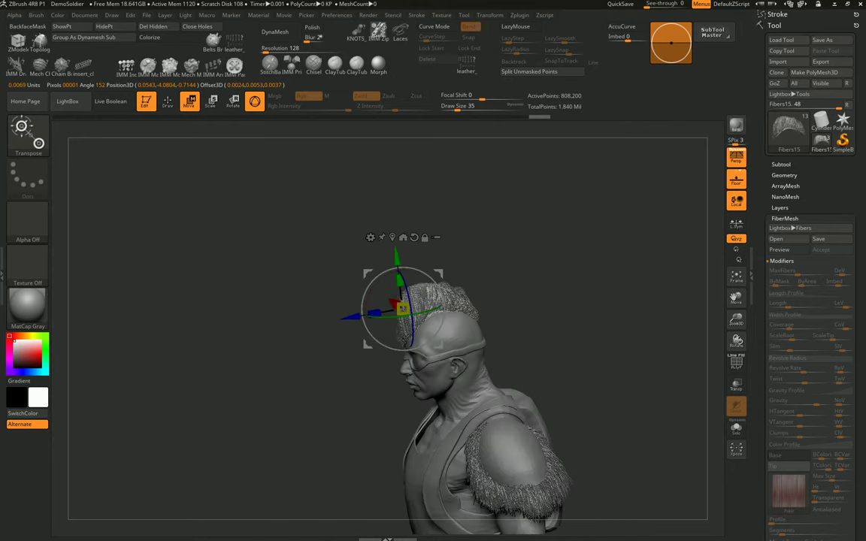
{"action": "key", "text": "q"}
{"action": "mouse_move", "coordinate": [451, 359]}
{"action": "left_mouse_down"}
{"action": "mouse_move", "coordinate": [547, 359]}
{"action": "mouse_move", "coordinate": [423, 294]}
{"action": "mouse_move", "coordinate": [474, 368]}
{"action": "mouse_move", "coordinate": [516, 347]}
{"action": "mouse_move", "coordinate": [451, 400]}
{"action": "left_mouse_up"}
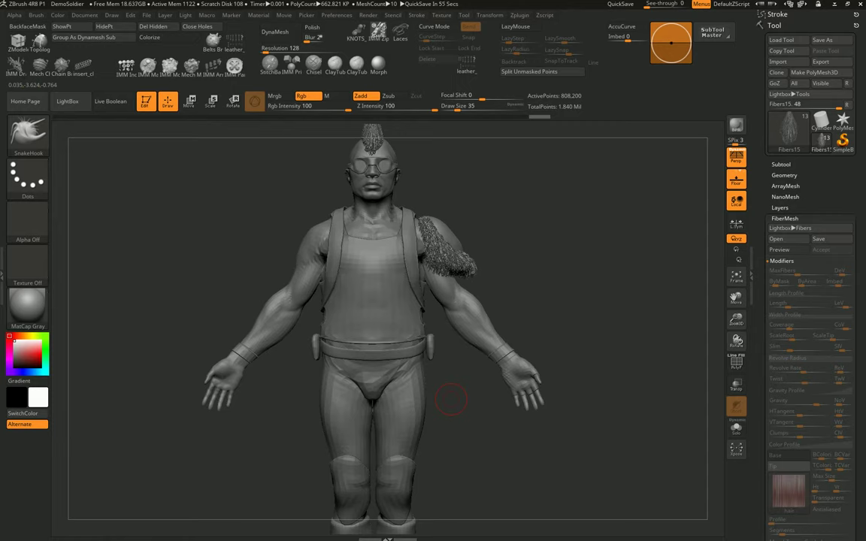
{"action": "mouse_move", "coordinate": [489, 364]}
{"action": "right_mouse_down", "text": "alt"}
{"action": "mouse_move", "coordinate": [470, 406]}
{"action": "mouse_move", "coordinate": [412, 358]}
{"action": "mouse_move", "coordinate": [412, 320]}
{"action": "right_mouse_up", "text": "alt"}
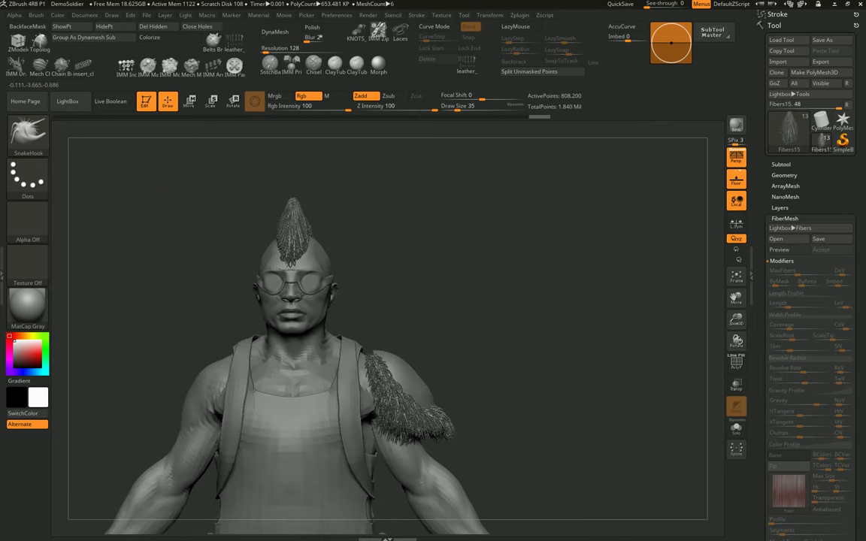
Step: Choose the CurveTriFill brush and make the DemoSoldier body the active subtool
{"action": "left_click", "coordinate": [28, 132]}
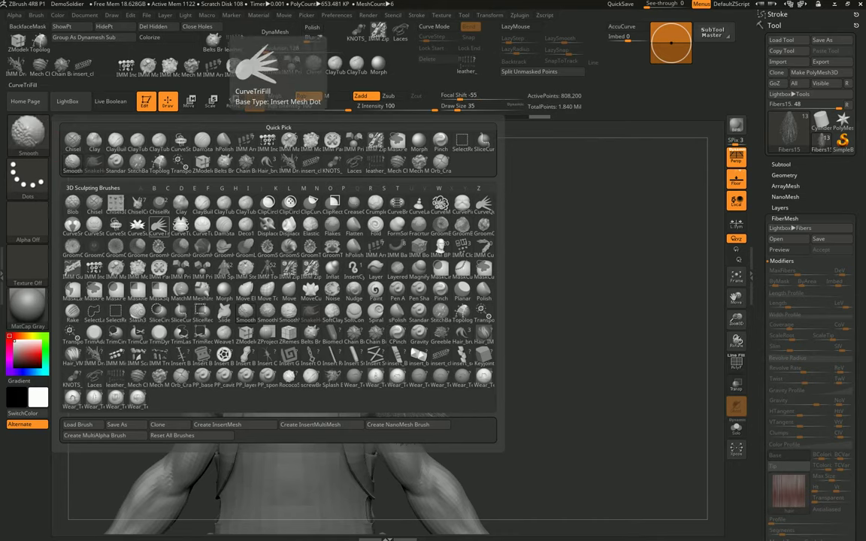
{"action": "left_click", "coordinate": [159, 225]}
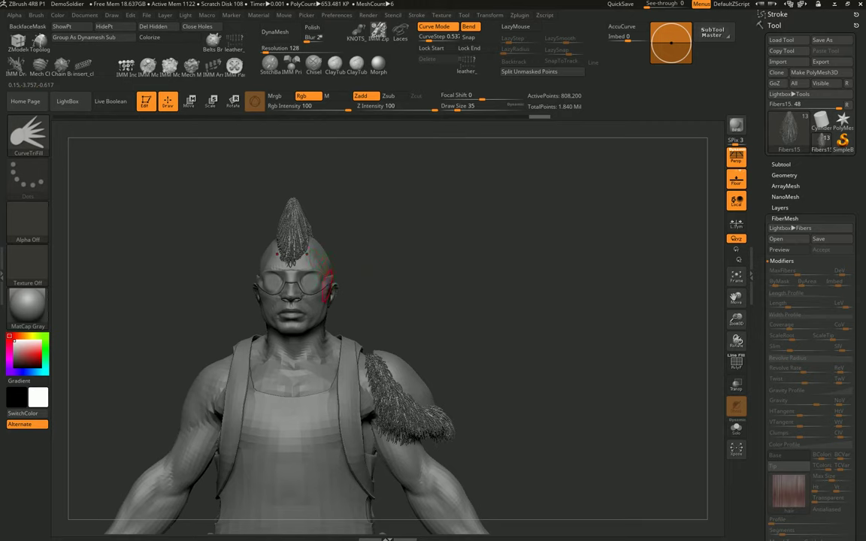
{"action": "left_click", "coordinate": [323, 277], "text": "alt"}
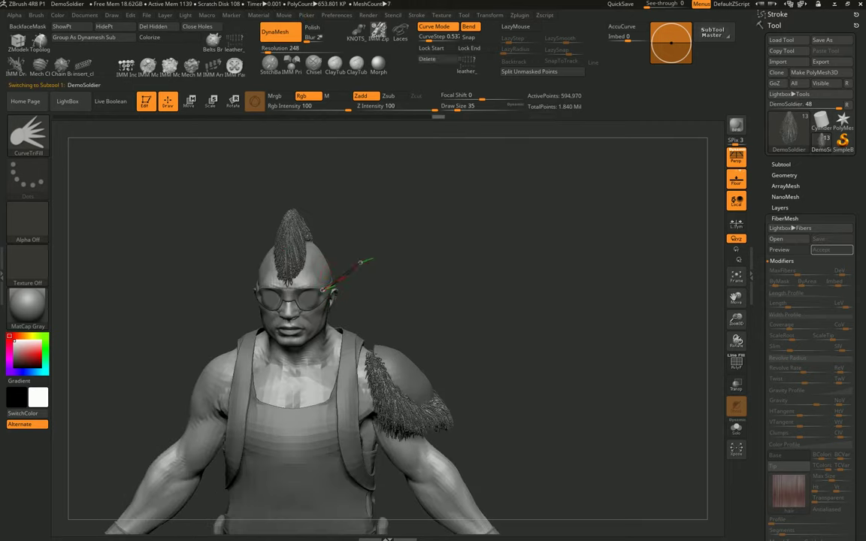
Step: Test a mirrored ear-shaped curve fill beside the head, then discard it
{"action": "left_click", "coordinate": [422, 300]}
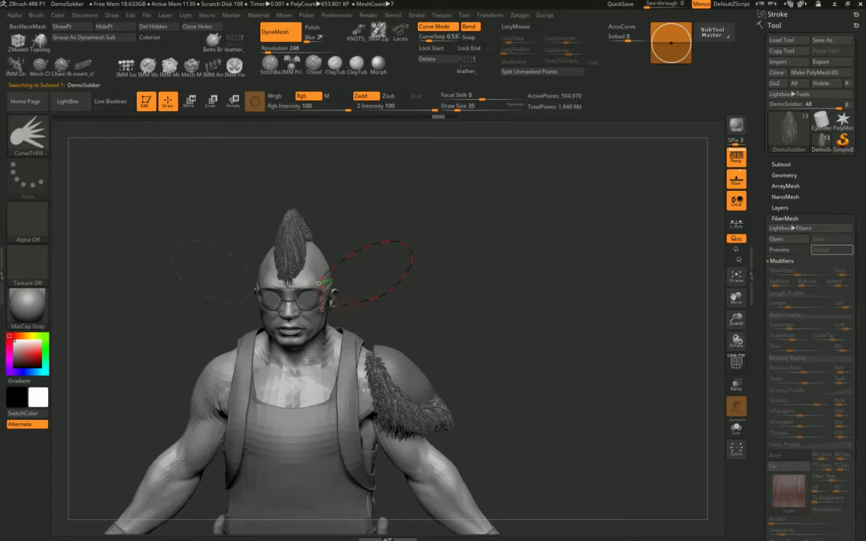
{"action": "left_click_drag", "start_coordinate": [323, 309], "coordinate": [324, 307]}
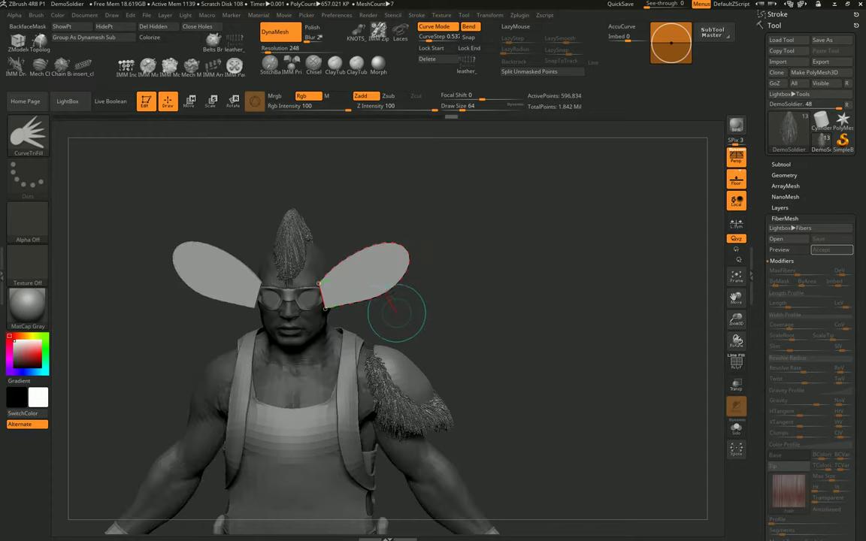
{"action": "left_click_drag", "start_coordinate": [481, 323], "coordinate": [496, 345]}
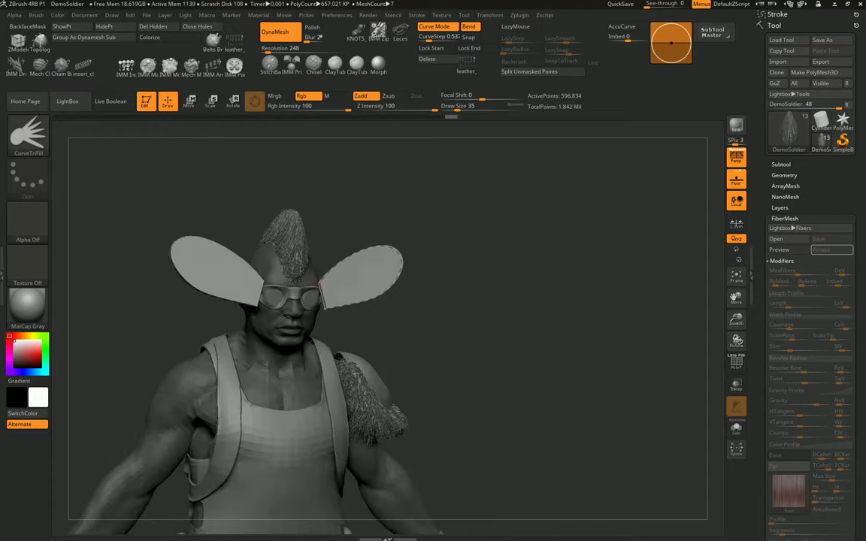
{"action": "mouse_move", "coordinate": [527, 226]}
{"action": "left_mouse_down"}
{"action": "mouse_move", "coordinate": [572, 233]}
{"action": "mouse_move", "coordinate": [572, 316]}
{"action": "mouse_move", "coordinate": [572, 226]}
{"action": "left_mouse_up"}
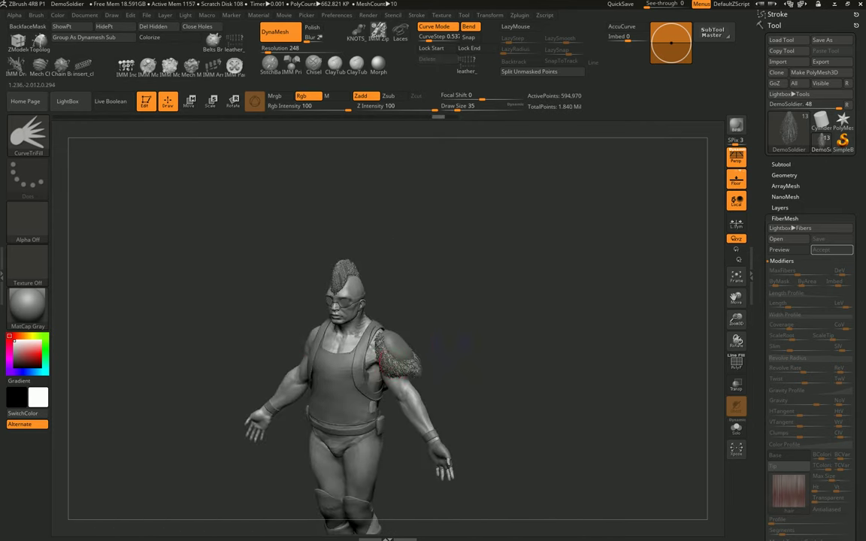
Step: Fill a mirrored butterfly-shaped curve behind the soldier's back
{"action": "left_click_drag", "start_coordinate": [448, 345], "coordinate": [415, 363]}
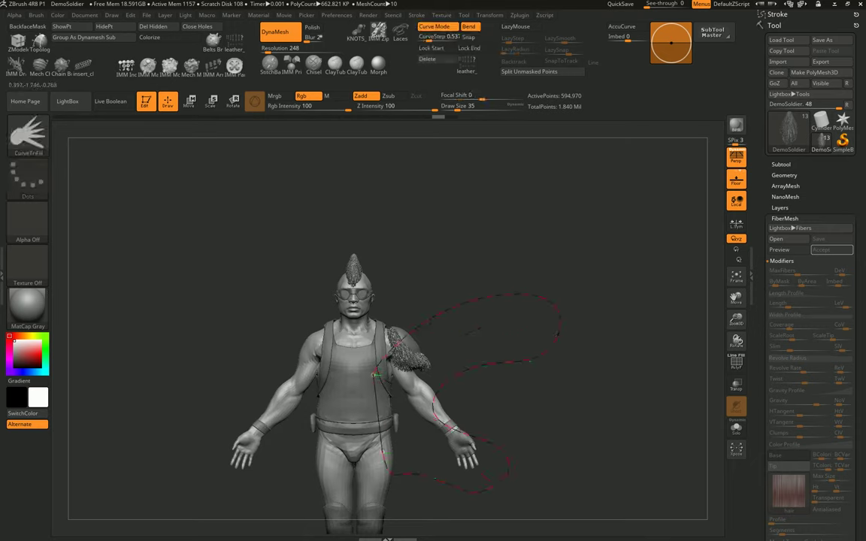
{"action": "left_click", "coordinate": [541, 368]}
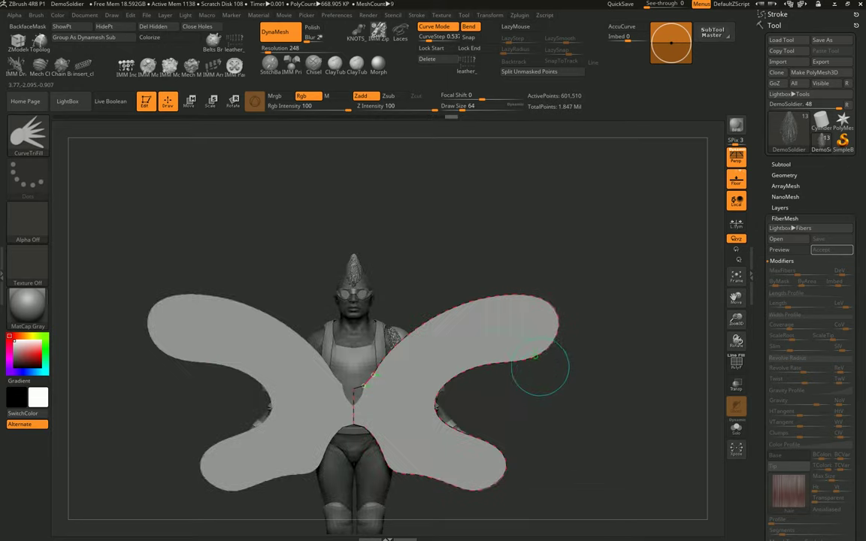
{"action": "mouse_move", "coordinate": [541, 367]}
{"action": "left_mouse_down"}
{"action": "mouse_move", "coordinate": [421, 368]}
{"action": "mouse_move", "coordinate": [541, 379]}
{"action": "mouse_move", "coordinate": [508, 398]}
{"action": "mouse_move", "coordinate": [510, 379]}
{"action": "mouse_move", "coordinate": [367, 474]}
{"action": "mouse_move", "coordinate": [440, 426]}
{"action": "left_mouse_up"}
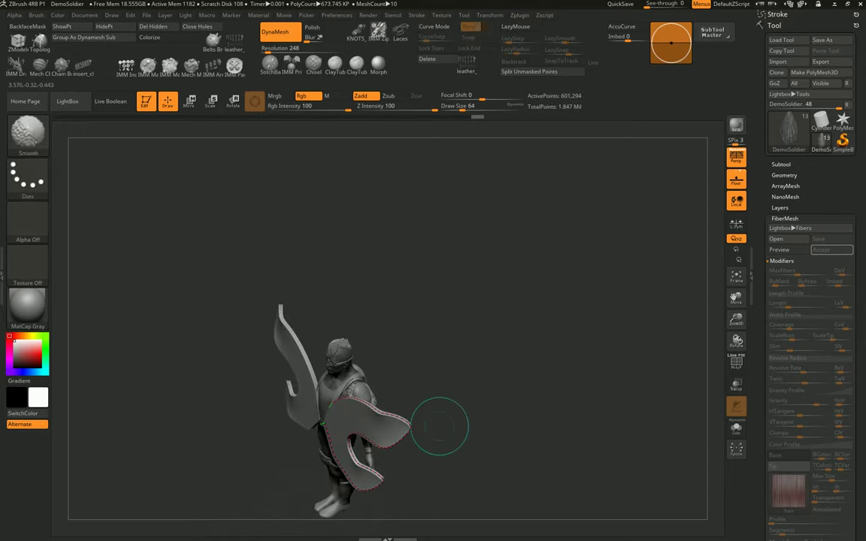
Step: Reshape the wing curve toward the shoulder and bend the panels outward at brush size 23
{"action": "mouse_move", "coordinate": [358, 456]}
{"action": "left_mouse_down"}
{"action": "mouse_move", "coordinate": [342, 389]}
{"action": "mouse_move", "coordinate": [441, 396]}
{"action": "mouse_move", "coordinate": [394, 379]}
{"action": "mouse_move", "coordinate": [400, 470]}
{"action": "mouse_move", "coordinate": [493, 435]}
{"action": "mouse_move", "coordinate": [536, 347]}
{"action": "mouse_move", "coordinate": [493, 367]}
{"action": "left_mouse_up"}
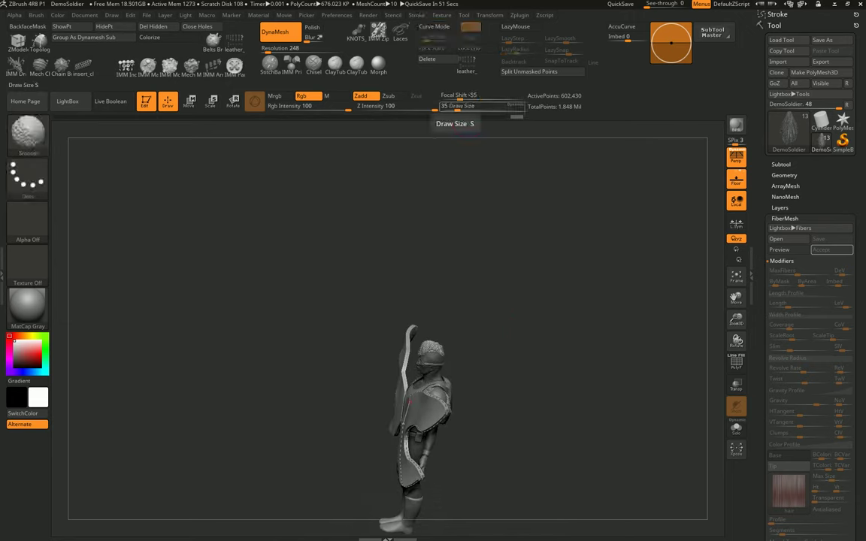
{"action": "left_click_drag", "start_coordinate": [458, 106], "coordinate": [452, 106]}
{"action": "left_click_drag", "start_coordinate": [425, 451], "coordinate": [404, 423]}
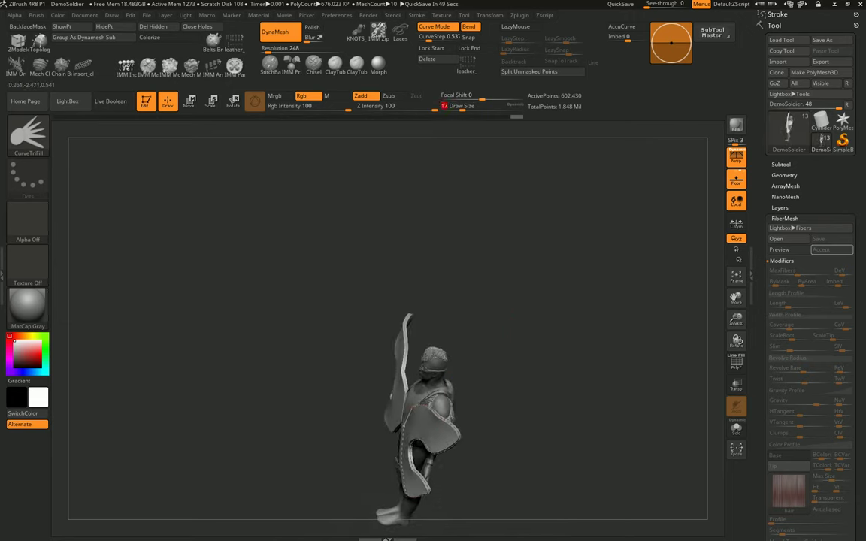
{"action": "left_click_drag", "start_coordinate": [476, 412], "coordinate": [421, 414]}
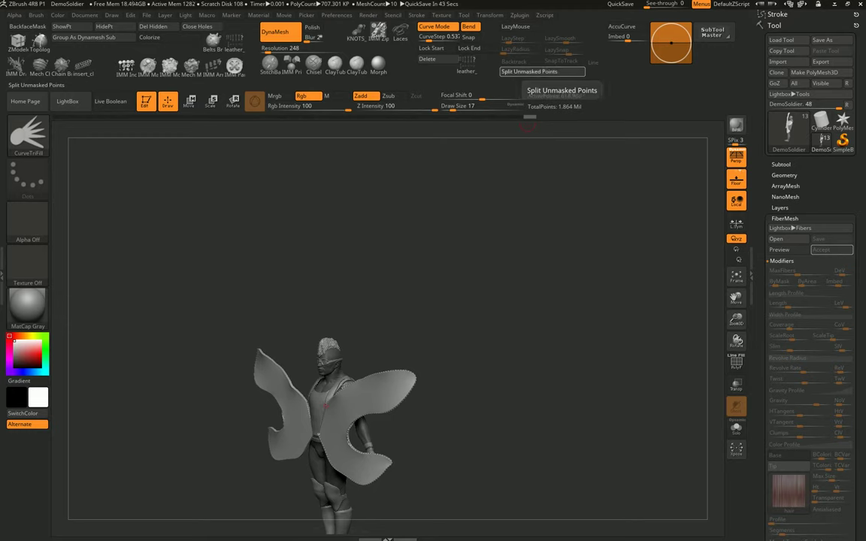
Step: Split the unmasked wing points into a new subtool, delete the leftover curve, and select the wings
{"action": "left_click", "coordinate": [541, 72]}
{"action": "left_click", "coordinate": [427, 58]}
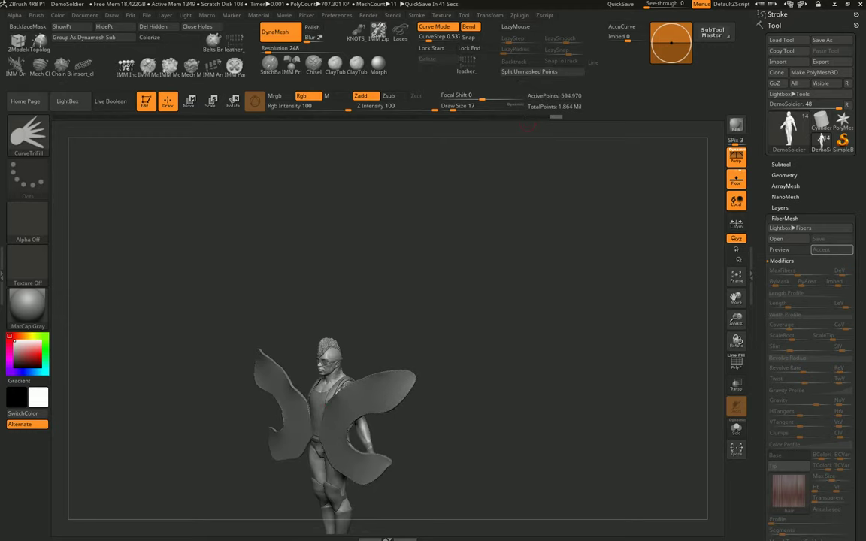
{"action": "left_click", "coordinate": [375, 383], "text": "alt"}
{"action": "left_click_drag", "start_coordinate": [526, 338], "coordinate": [481, 331]}
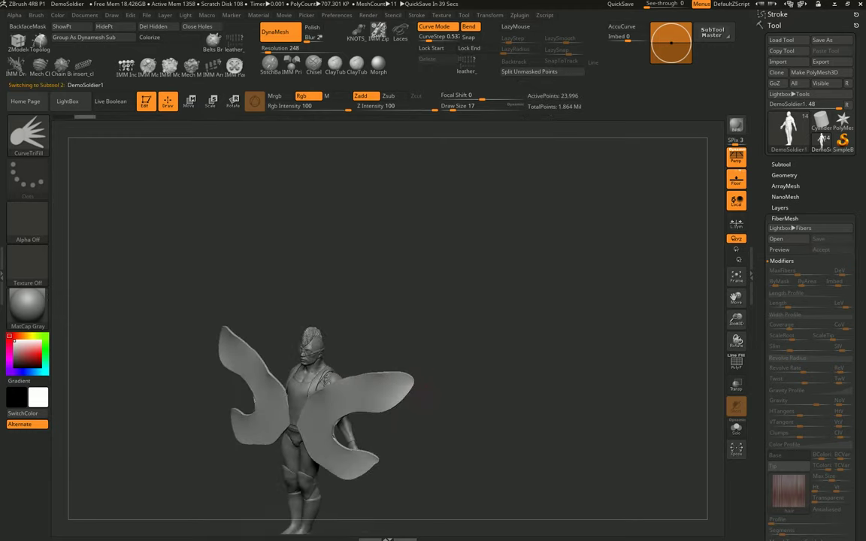
Step: Move and scale the wings with the Transpose gizmo so they sit behind the back
{"action": "key", "text": "w"}
{"action": "left_click_drag", "start_coordinate": [398, 410], "coordinate": [427, 428]}
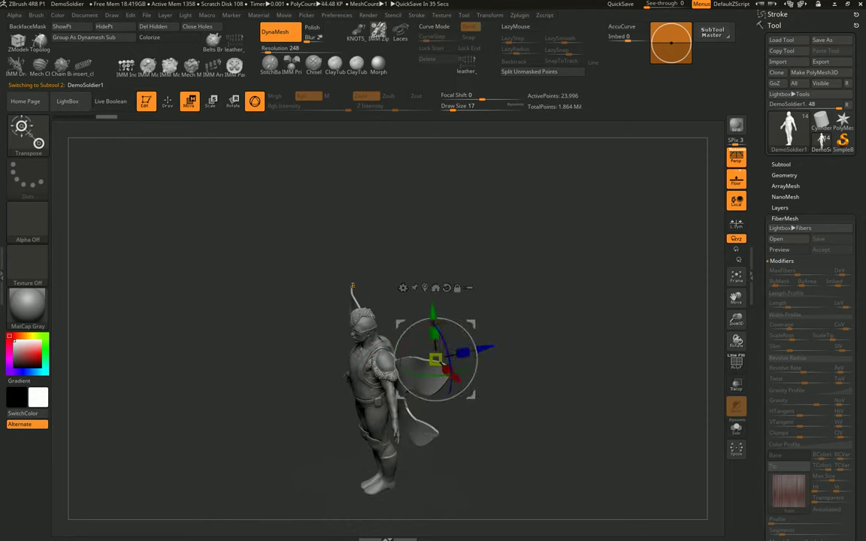
{"action": "mouse_move", "coordinate": [427, 434]}
{"action": "left_mouse_down"}
{"action": "mouse_move", "coordinate": [466, 428]}
{"action": "mouse_move", "coordinate": [421, 428]}
{"action": "mouse_move", "coordinate": [76, 246]}
{"action": "left_mouse_up"}
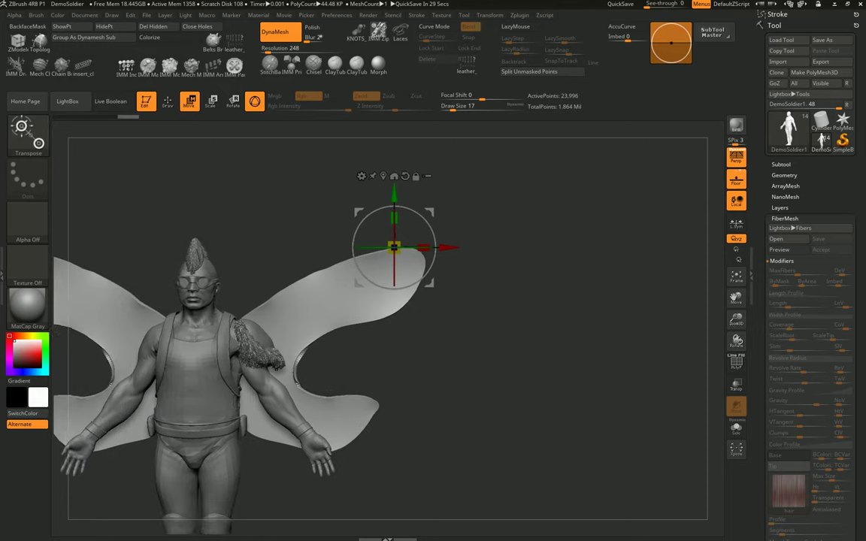
{"action": "mouse_move", "coordinate": [76, 246]}
{"action": "left_mouse_down"}
{"action": "mouse_move", "coordinate": [219, 284]}
{"action": "mouse_move", "coordinate": [120, 289]}
{"action": "mouse_move", "coordinate": [324, 323]}
{"action": "mouse_move", "coordinate": [306, 343]}
{"action": "left_mouse_up"}
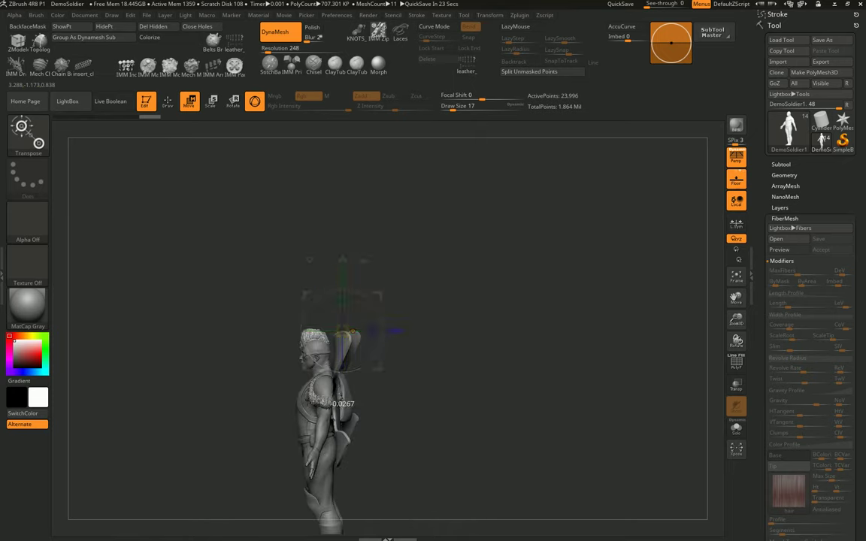
{"action": "left_click_drag", "start_coordinate": [334, 404], "coordinate": [383, 406]}
{"action": "key", "text": "e"}
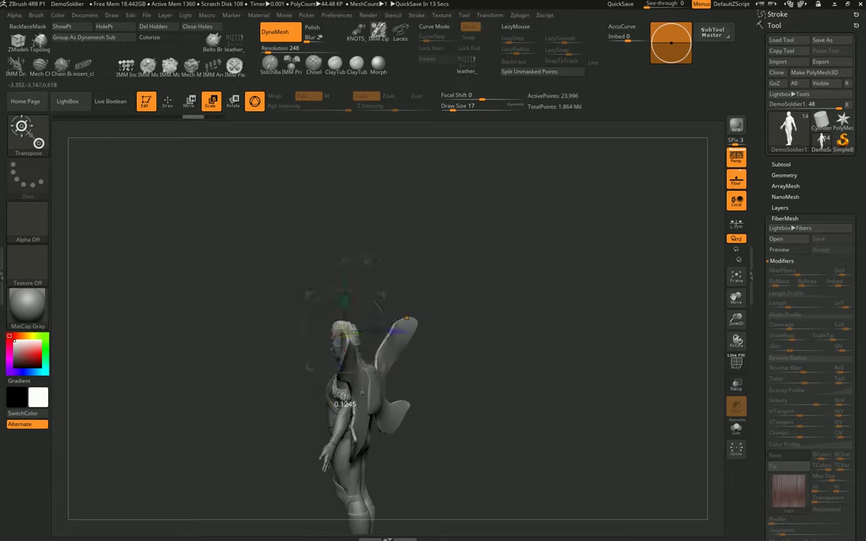
{"action": "key", "text": "w"}
{"action": "mouse_move", "coordinate": [344, 404]}
{"action": "left_mouse_down"}
{"action": "mouse_move", "coordinate": [354, 406]}
{"action": "mouse_move", "coordinate": [331, 406]}
{"action": "mouse_move", "coordinate": [421, 406]}
{"action": "mouse_move", "coordinate": [354, 406]}
{"action": "mouse_move", "coordinate": [421, 406]}
{"action": "mouse_move", "coordinate": [361, 406]}
{"action": "left_mouse_up"}
{"action": "left_click_drag", "start_coordinate": [406, 341], "coordinate": [136, 341]}
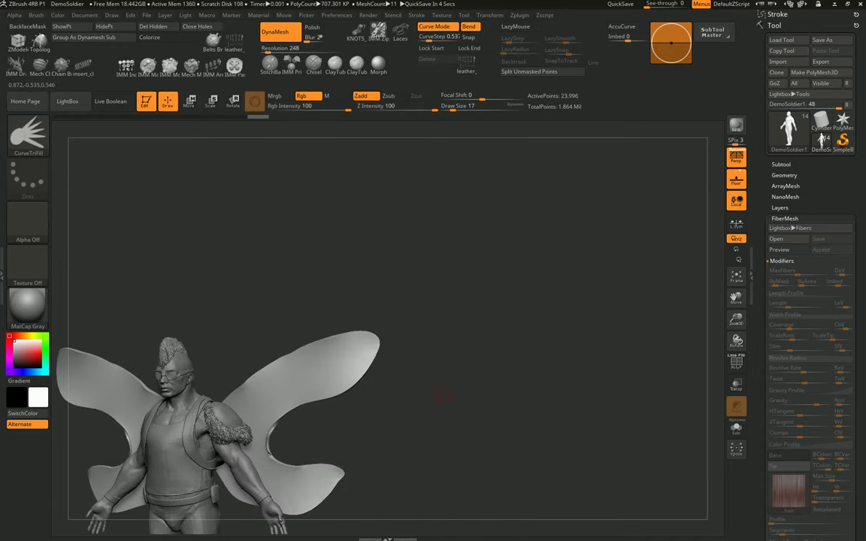
Step: Select the SnakeHook brush and try a brush size of 268, then undo
{"action": "left_click_drag", "start_coordinate": [419, 391], "coordinate": [459, 331], "text": "alt"}
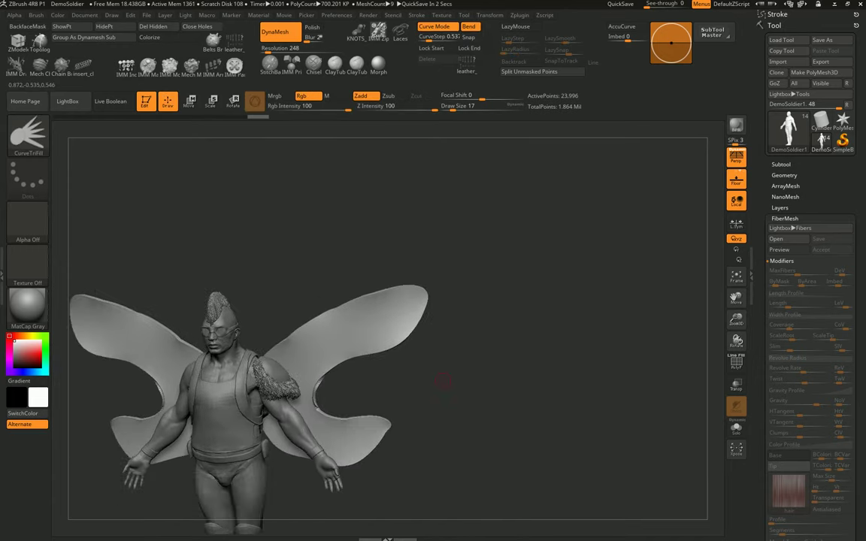
{"action": "mouse_move", "coordinate": [388, 380]}
{"action": "left_mouse_down", "text": "alt"}
{"action": "mouse_move", "coordinate": [460, 350]}
{"action": "mouse_move", "coordinate": [443, 361]}
{"action": "mouse_move", "coordinate": [448, 335]}
{"action": "left_mouse_up", "text": "alt"}
{"action": "key", "text": "b"}
{"action": "key", "text": "s"}
{"action": "key", "text": "h"}
{"action": "key", "text": "s"}
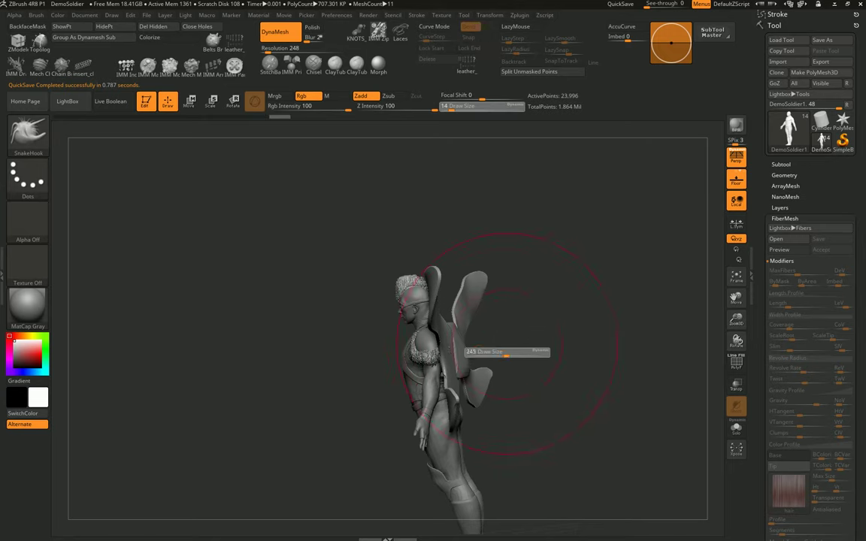
{"action": "left_click_drag", "start_coordinate": [508, 344], "coordinate": [444, 354]}
{"action": "key", "text": "ctrl+z"}
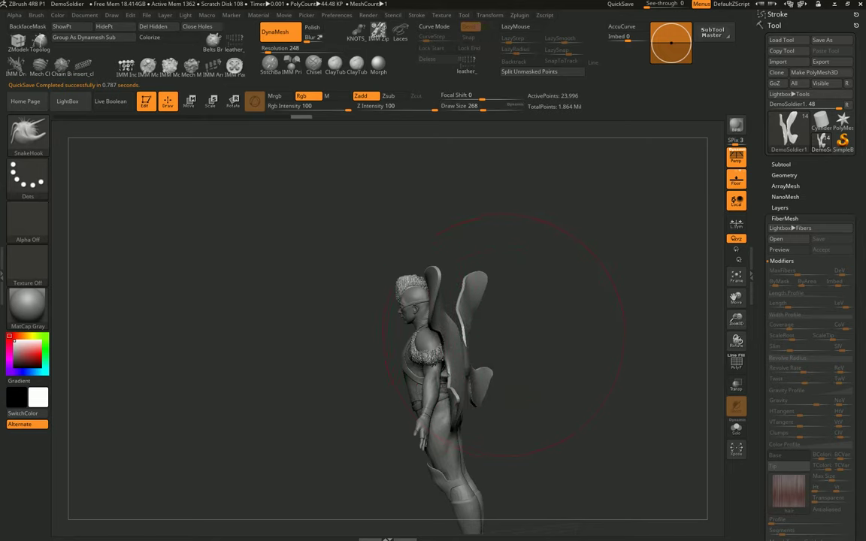
{"action": "mouse_move", "coordinate": [500, 334]}
{"action": "left_mouse_down"}
{"action": "mouse_move", "coordinate": [512, 368]}
{"action": "mouse_move", "coordinate": [551, 377]}
{"action": "mouse_move", "coordinate": [489, 377]}
{"action": "mouse_move", "coordinate": [530, 364]}
{"action": "mouse_move", "coordinate": [502, 387]}
{"action": "left_mouse_up"}
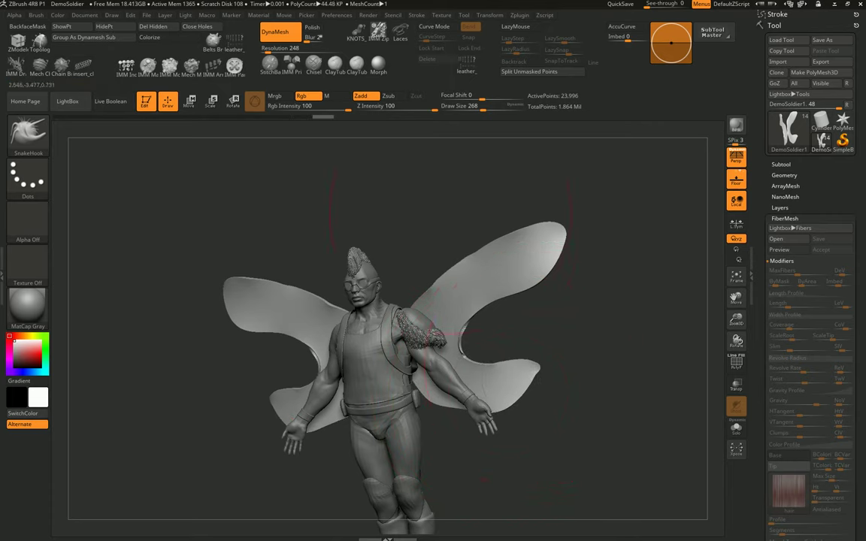
Step: Set the DynaMesh resolution to 128 and remesh the wings
{"action": "left_click_drag", "start_coordinate": [295, 49], "coordinate": [267, 48]}
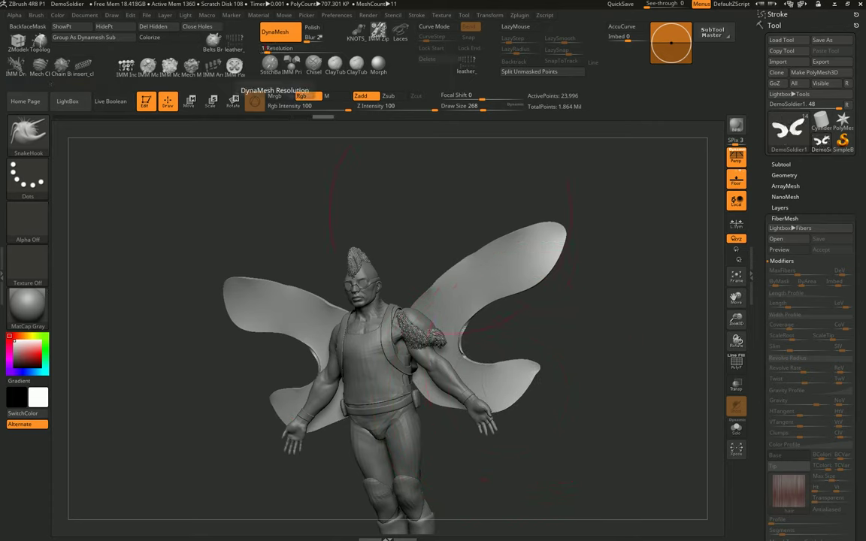
{"action": "left_click", "coordinate": [275, 31]}
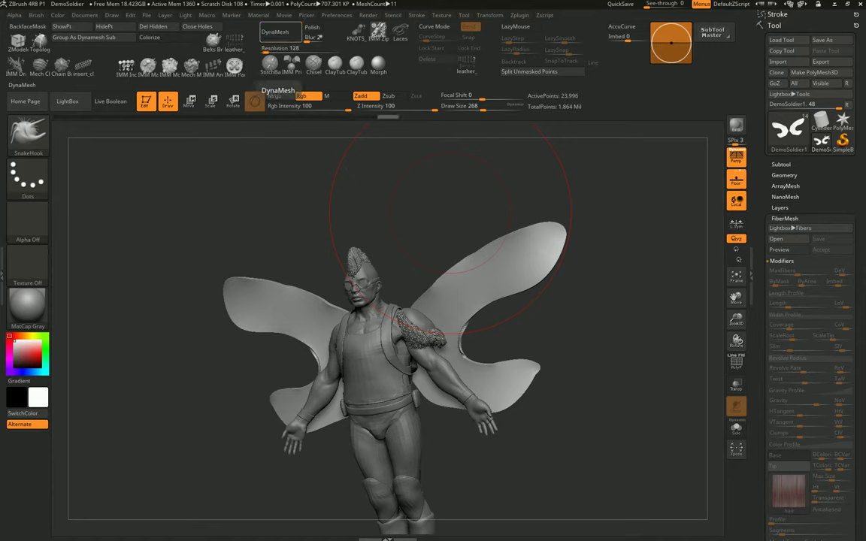
{"action": "left_click", "coordinate": [275, 32]}
{"action": "mouse_move", "coordinate": [451, 234]}
{"action": "left_mouse_down", "text": "shift"}
{"action": "mouse_move", "coordinate": [556, 365]}
{"action": "mouse_move", "coordinate": [657, 255]}
{"action": "mouse_move", "coordinate": [634, 309]}
{"action": "left_mouse_up", "text": "shift"}
Step: Curl the lower wing lobes into a thick rim with DamStandard, Zsub, at Draw Size 158
{"action": "key", "text": "s"}
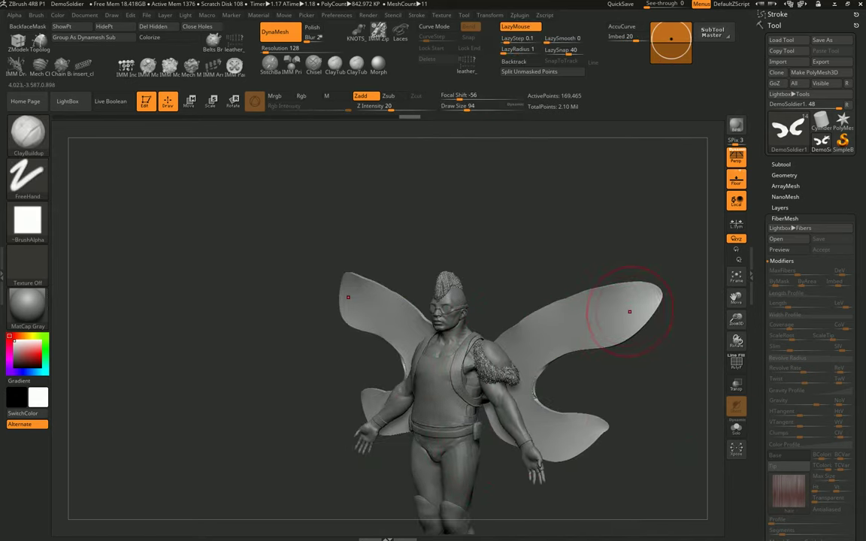
{"action": "key", "text": "b"}
{"action": "key", "text": "d"}
{"action": "key", "text": "s"}
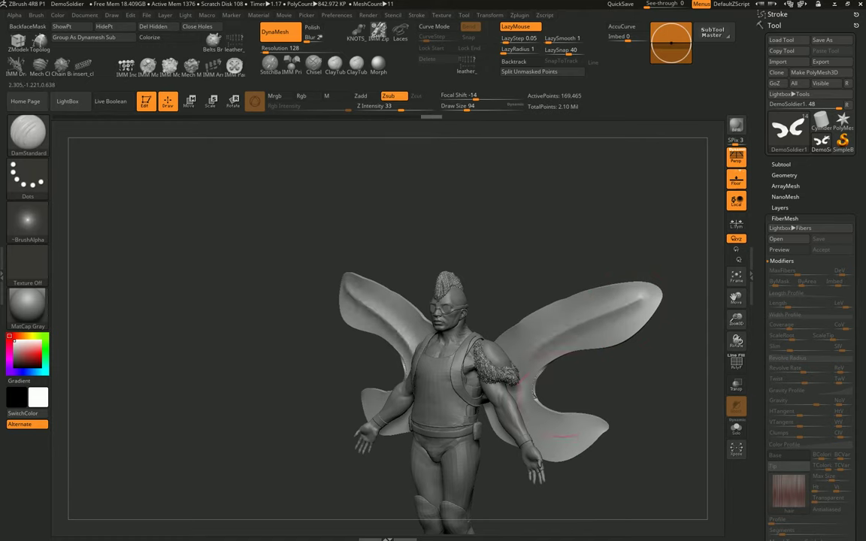
{"action": "left_click_drag", "start_coordinate": [541, 398], "coordinate": [632, 332], "text": "shift"}
{"action": "key", "text": "s"}
{"action": "left_click", "coordinate": [662, 309]}
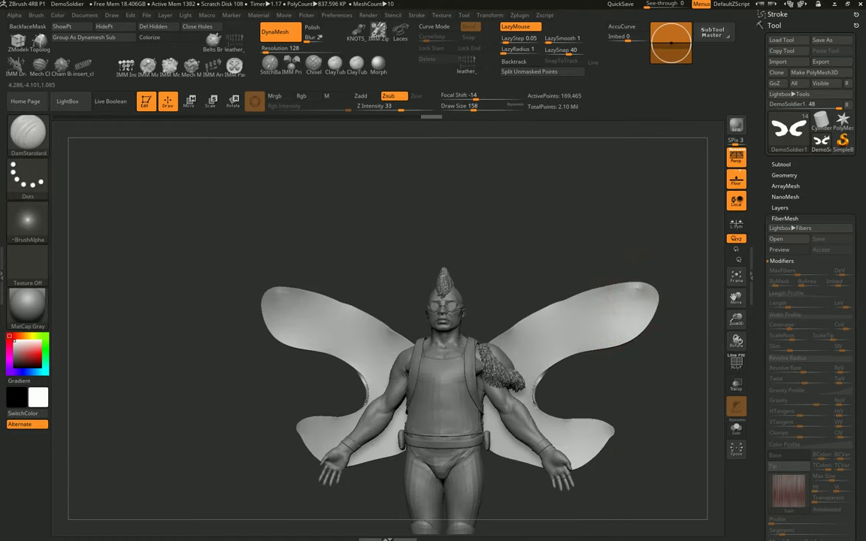
{"action": "left_click_drag", "start_coordinate": [541, 274], "coordinate": [609, 436]}
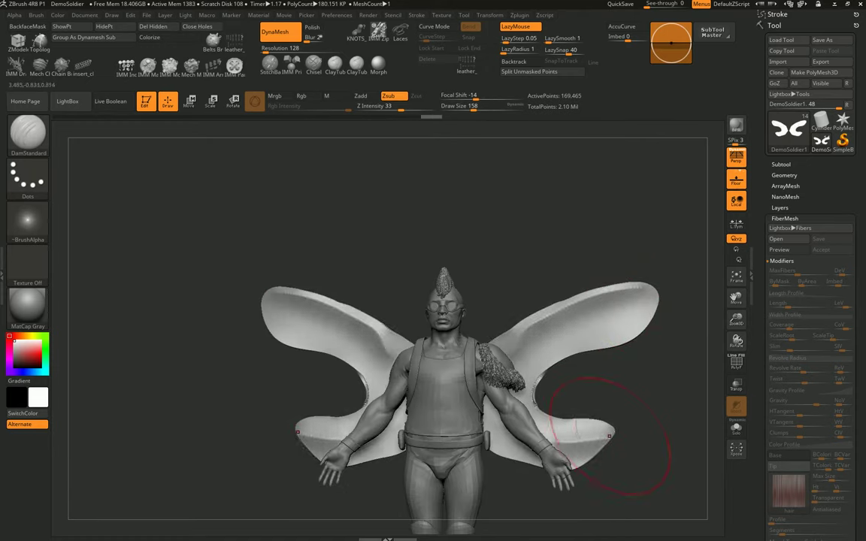
Step: Smooth the wing surfaces with Shift strokes, then switch to masking part of the wing
{"action": "key", "text": "shift"}
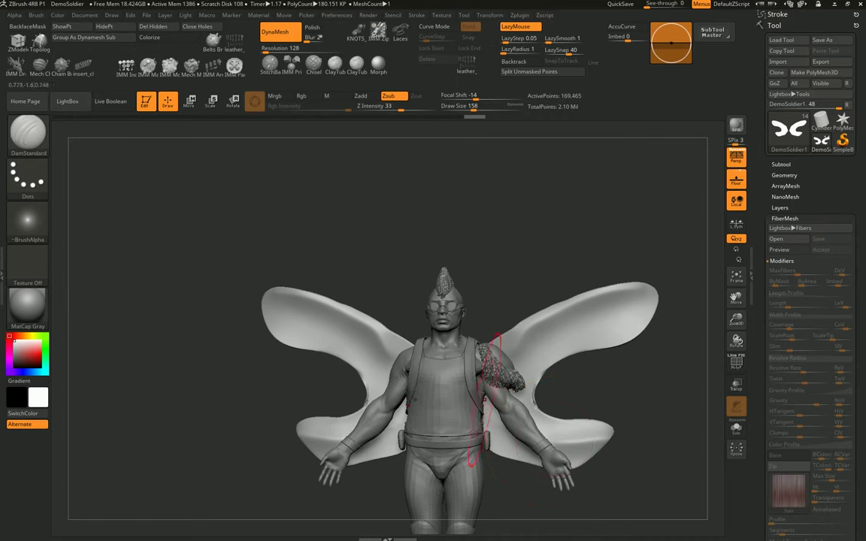
{"action": "left_click_drag", "start_coordinate": [465, 395], "coordinate": [518, 387]}
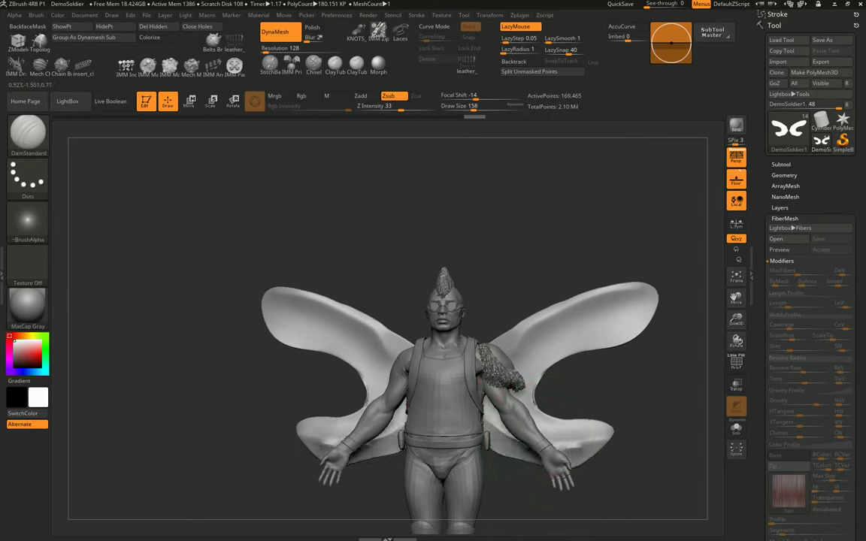
{"action": "key", "text": "shift"}
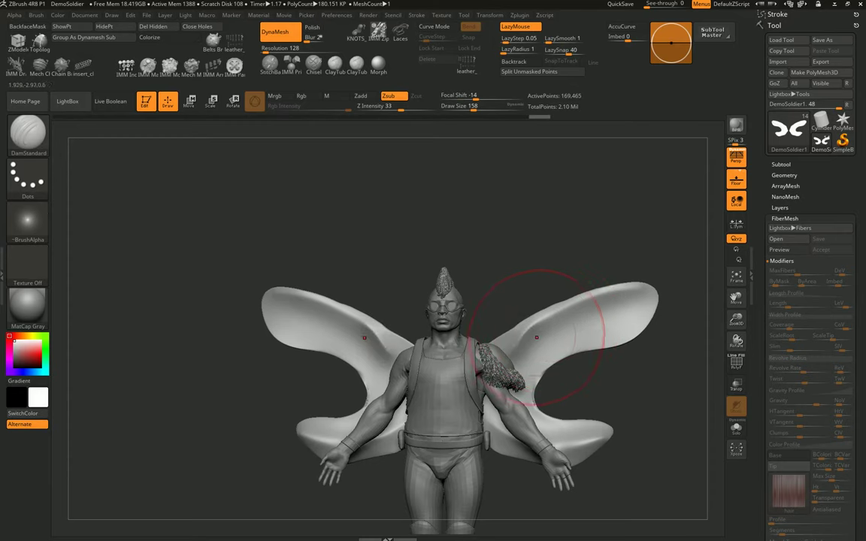
{"action": "key", "text": "shift"}
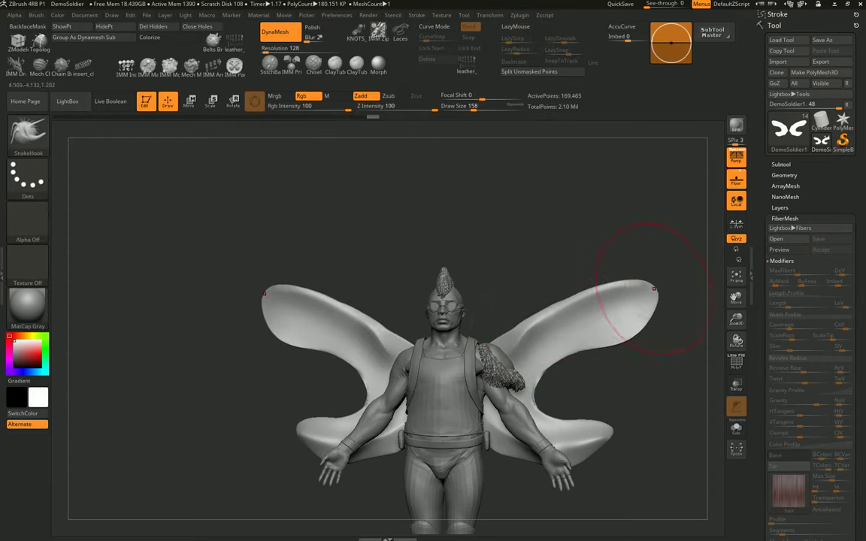
{"action": "key", "text": "ctrl"}
{"action": "mouse_move", "coordinate": [642, 339]}
{"action": "right_mouse_down", "text": "ctrl"}
{"action": "mouse_move", "coordinate": [632, 353]}
{"action": "mouse_move", "coordinate": [575, 370]}
{"action": "mouse_move", "coordinate": [597, 361]}
{"action": "mouse_move", "coordinate": [590, 359]}
{"action": "mouse_move", "coordinate": [534, 398]}
{"action": "mouse_move", "coordinate": [508, 399]}
{"action": "right_mouse_up", "text": "ctrl"}
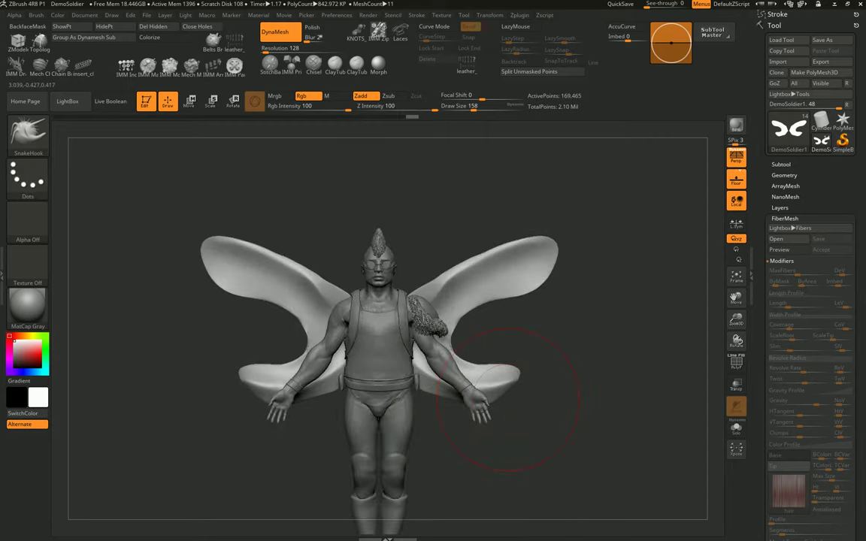